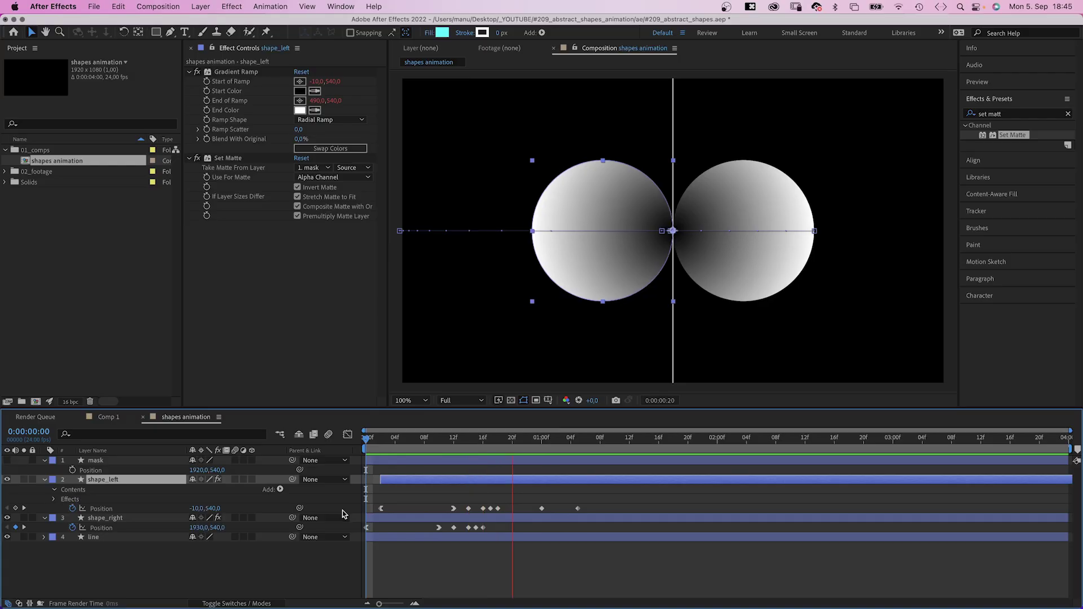
# - Create the HDTV 1080 24 fps, 4-second composition named 'shapes animation'
pyautogui.press('space')
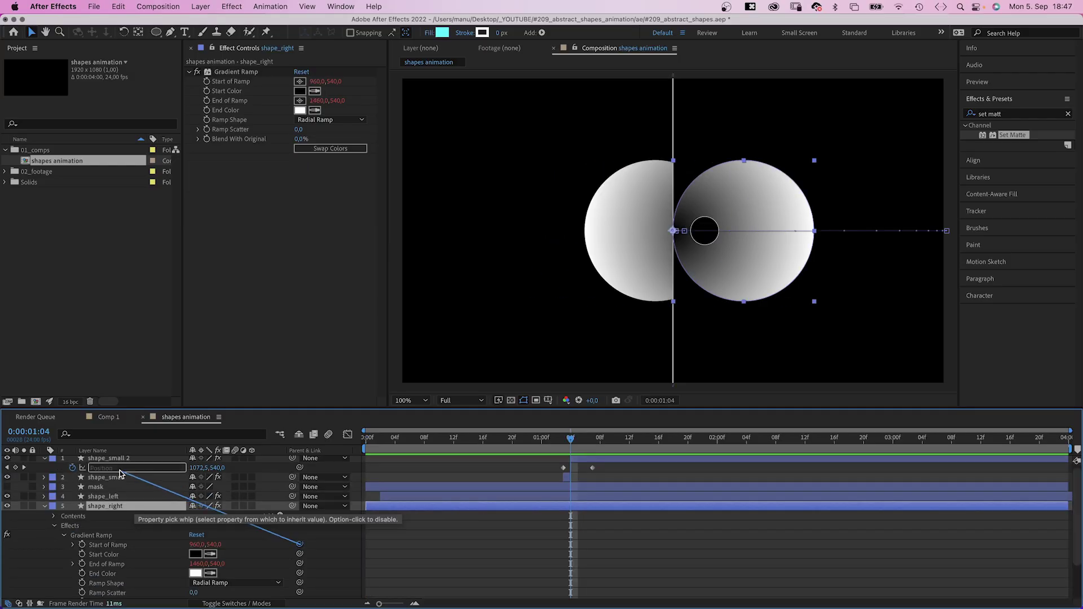
pyautogui.moveTo(172, 538); pyautogui.dragTo(189, 538)
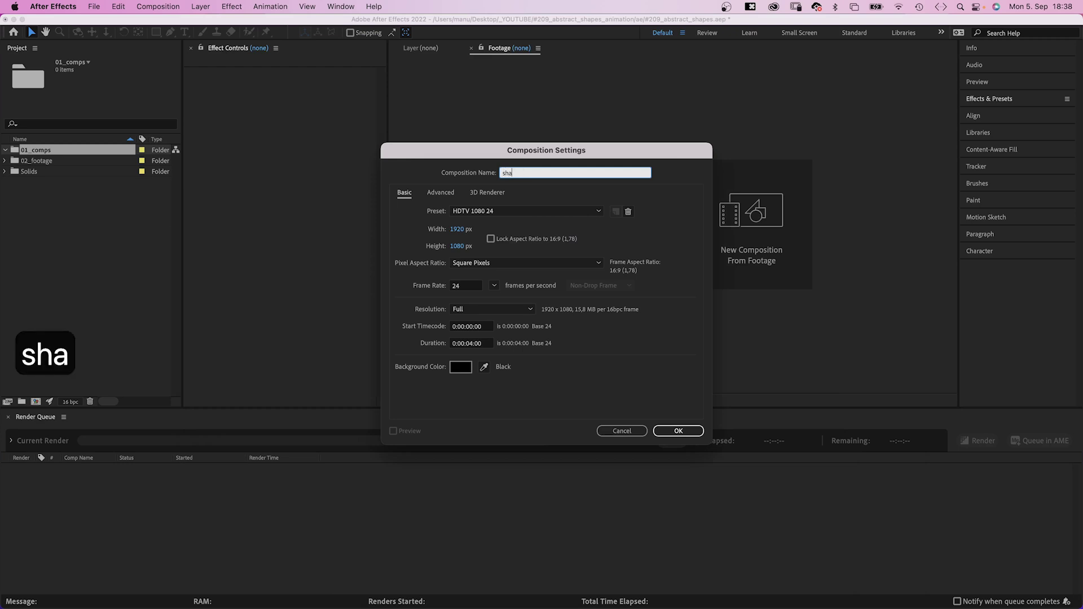
pyautogui.write('imation')
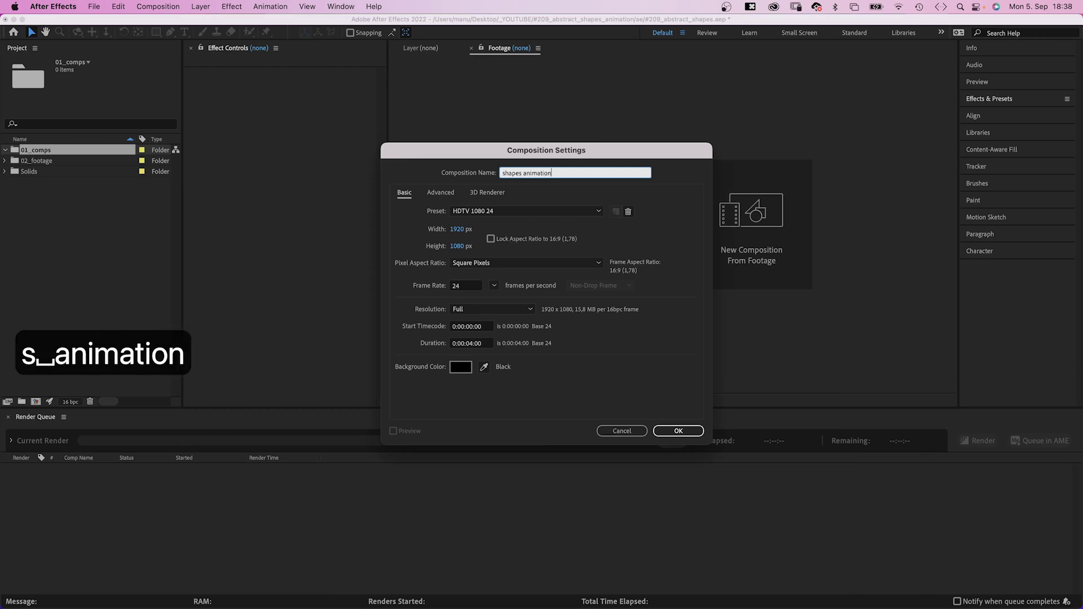
pyautogui.press('Return')
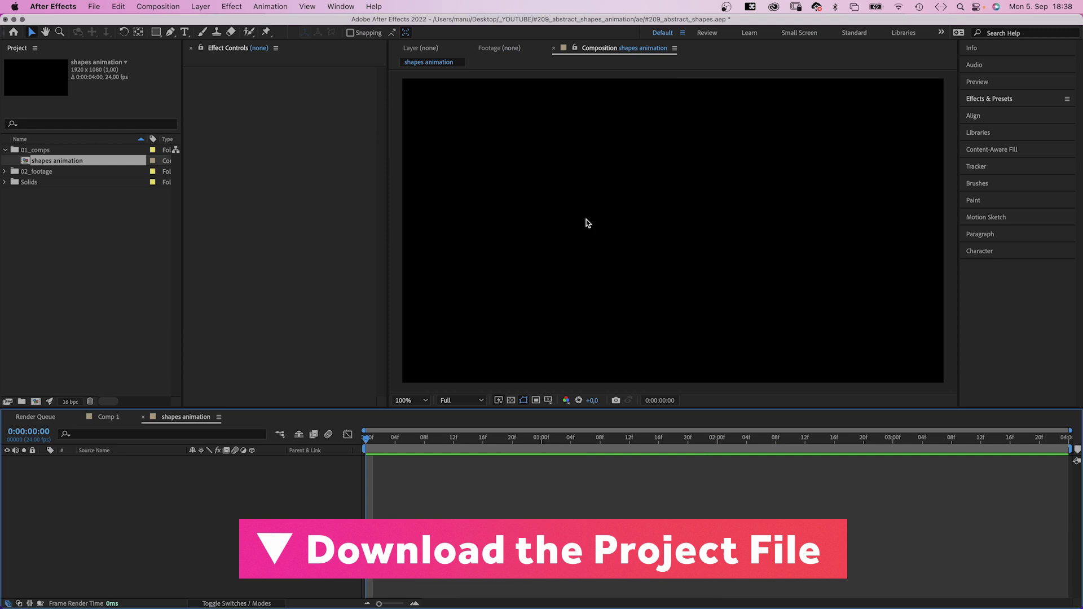
# - Draw a top-to-bottom vertical line with the Pen tool and give it a 2 px stroke
pyautogui.click(170, 32)
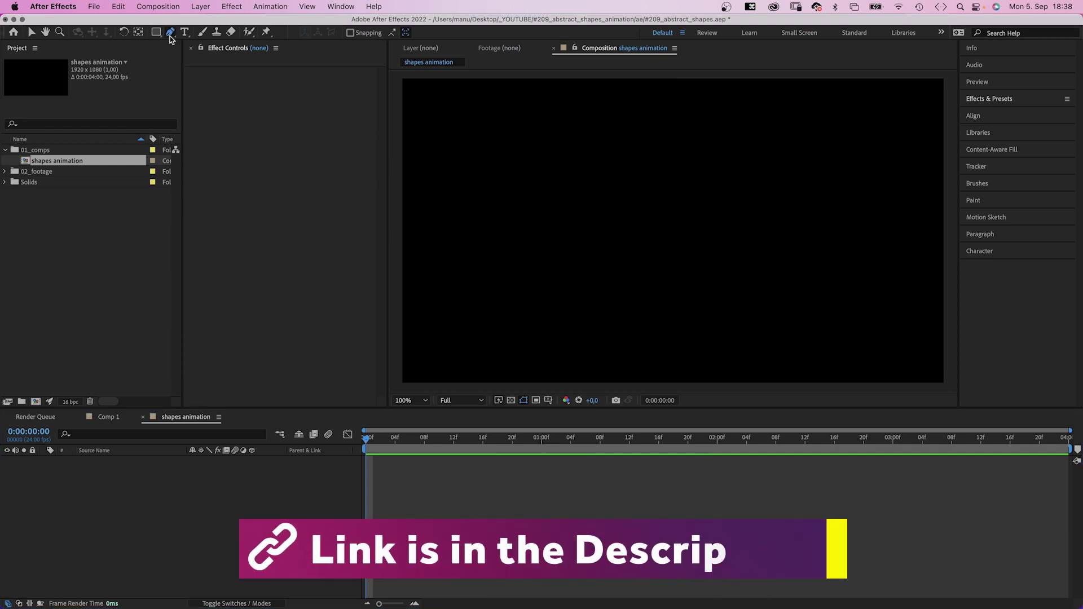
pyautogui.click(683, 74)
pyautogui.keyDown('shift'); pyautogui.click(708, 387); pyautogui.keyUp('shift')
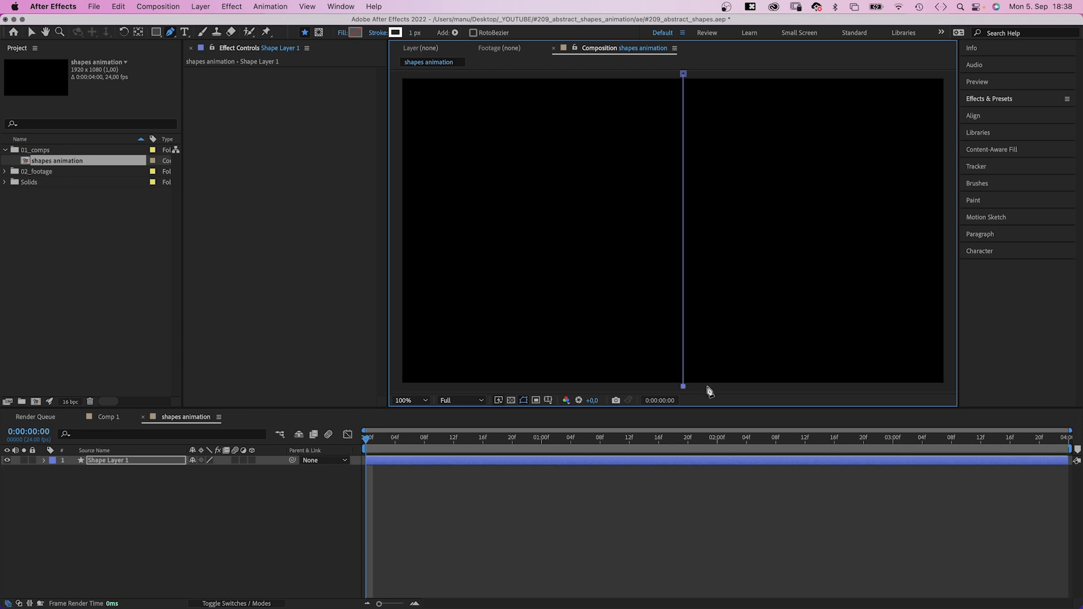
pyautogui.click(410, 35)
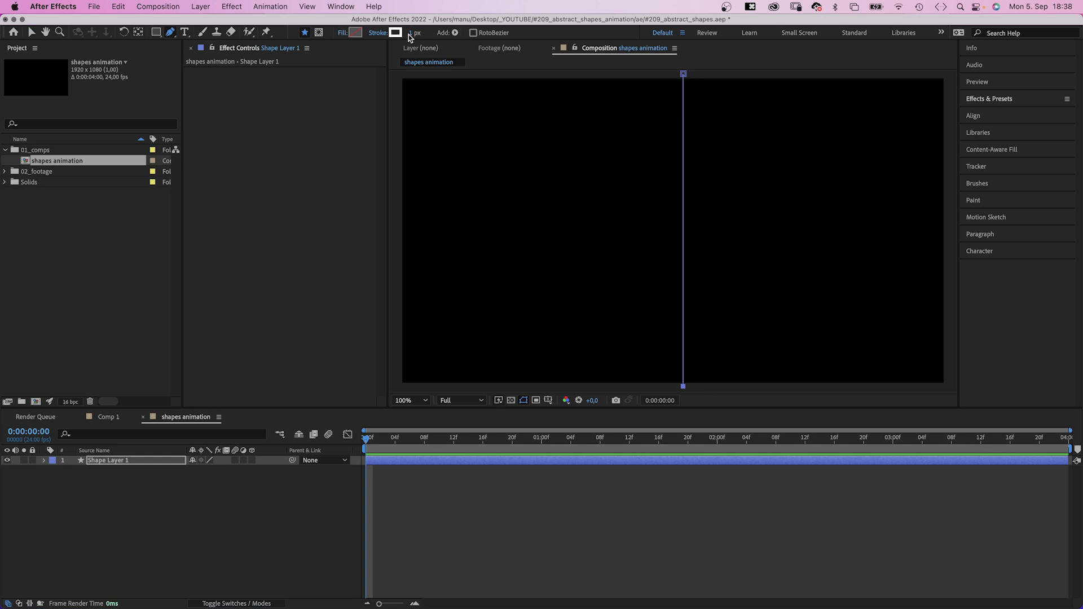
pyautogui.write('2')
pyautogui.press('Return')
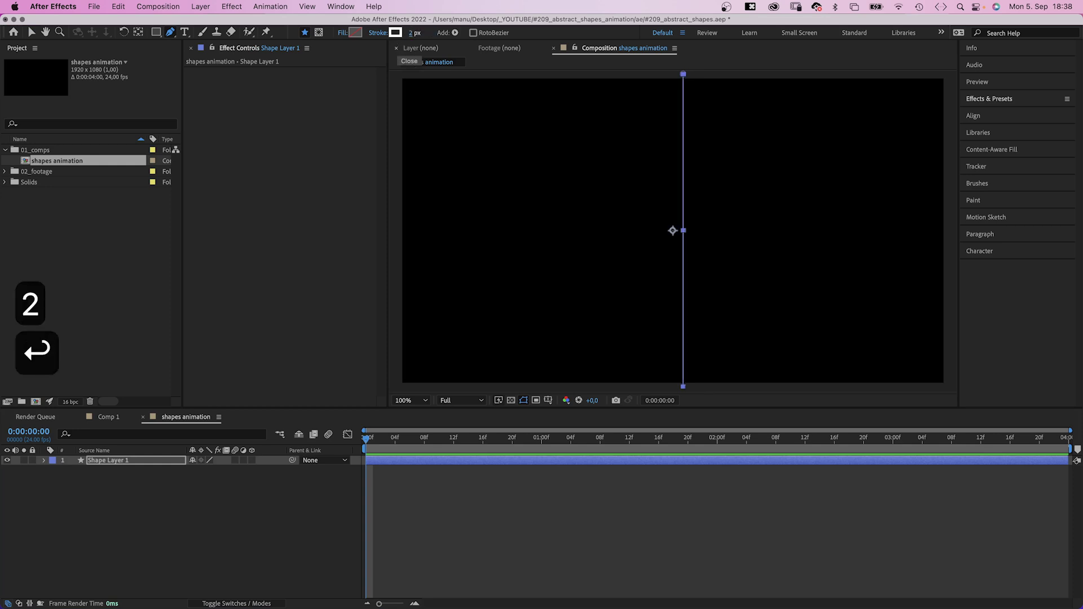
# - Centre the line horizontally in the composition
pyautogui.click(989, 100)
pyautogui.click(994, 100)
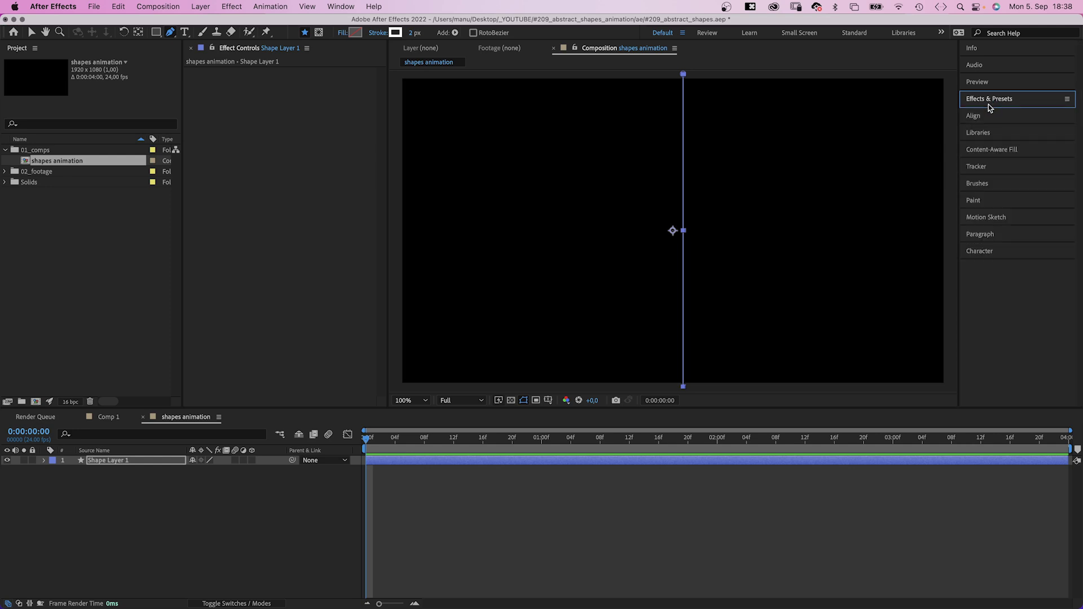
pyautogui.click(984, 117)
pyautogui.click(990, 145)
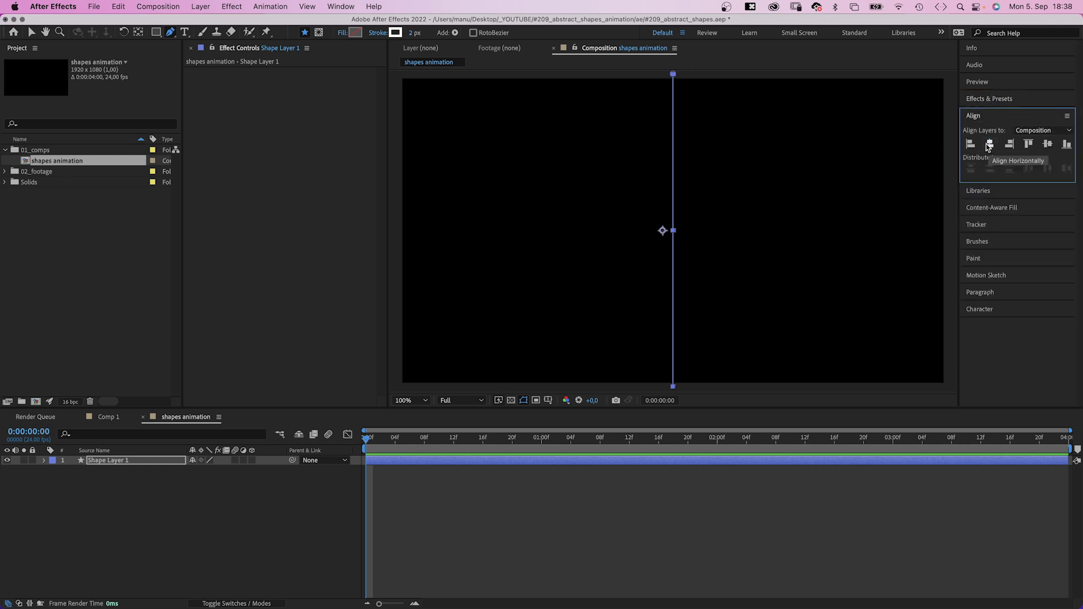
# - Rename the line's shape layer to 'line'
pyautogui.click(103, 462)
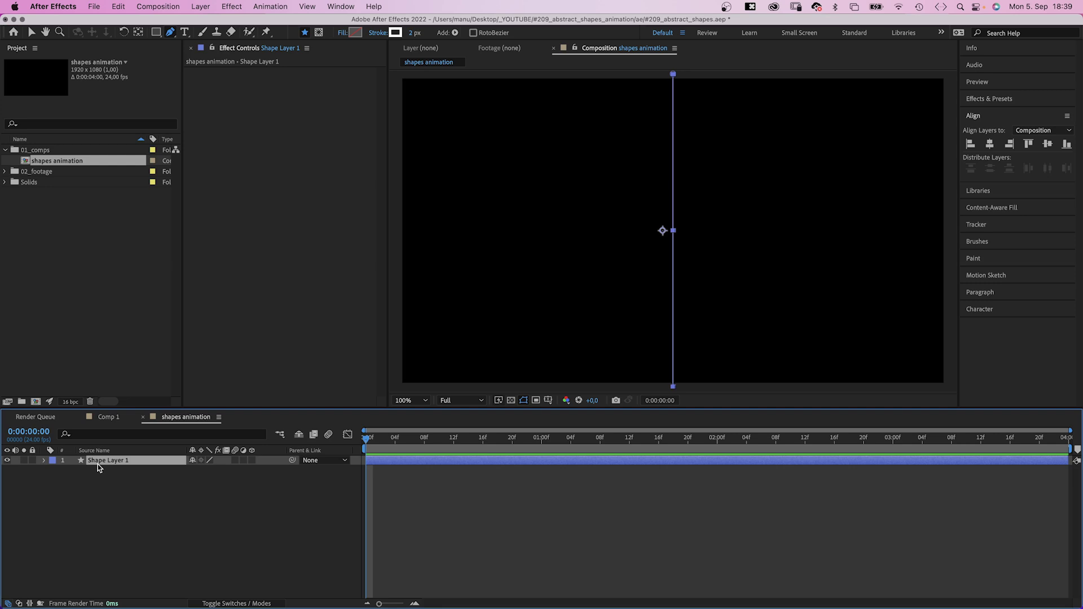
pyautogui.press('Return')
pyautogui.write('line')
pyautogui.press('Return')
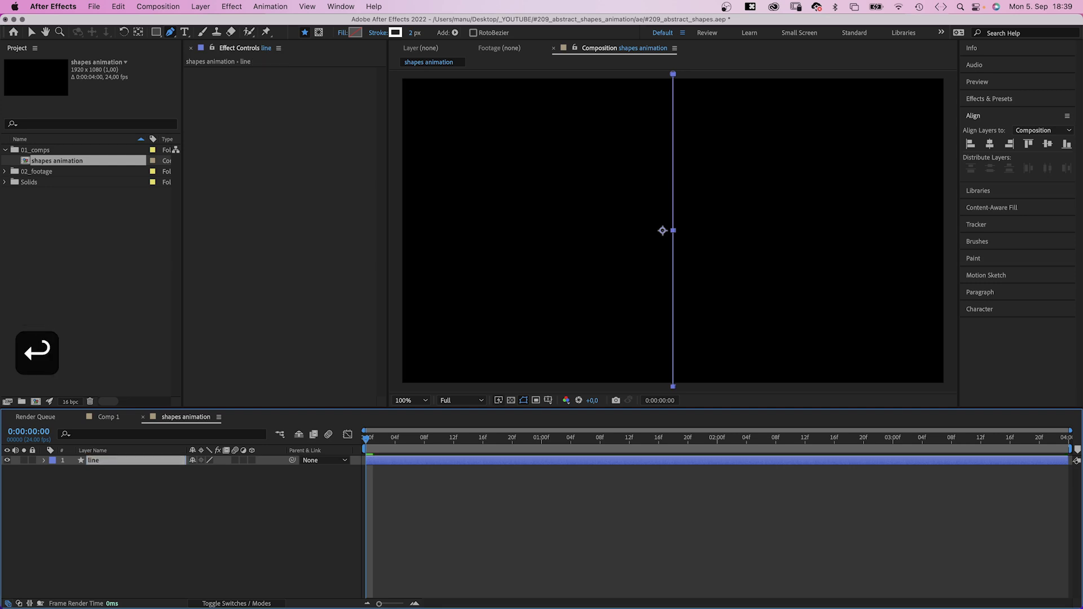
pyautogui.click(198, 498)
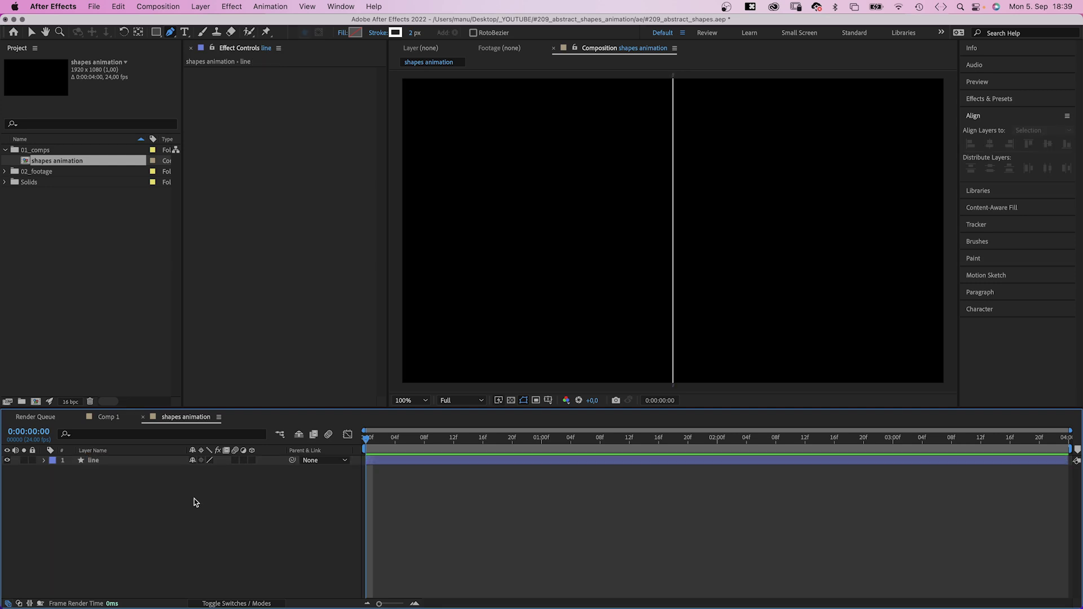
# - Create an ellipse with the Ellipse tool and set its size to 500×500
pyautogui.moveTo(156, 33); pyautogui.dragTo(192, 56)
pyautogui.doubleClick(156, 32)
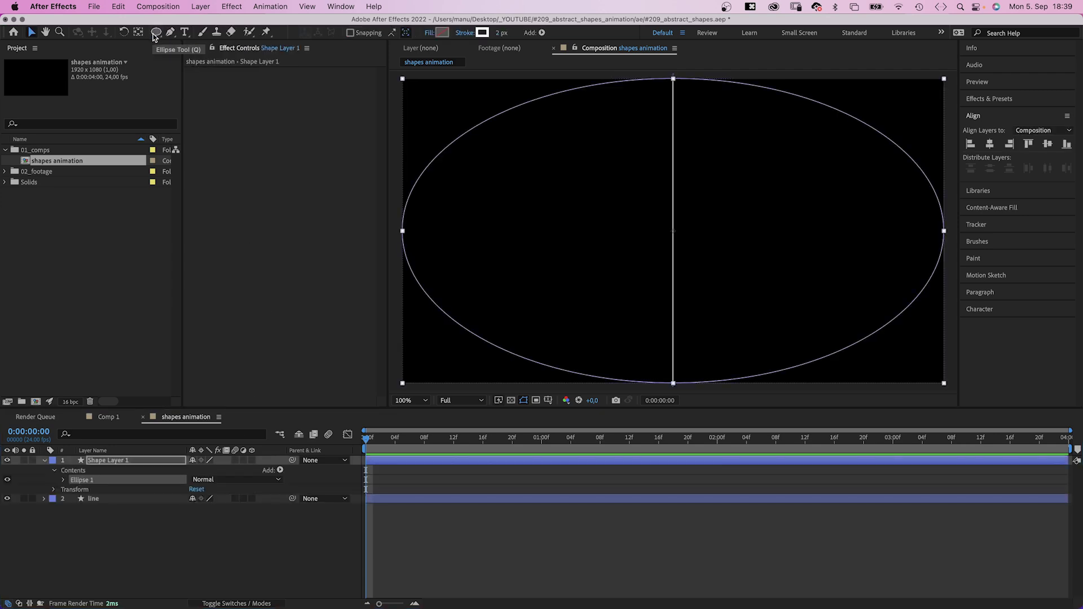
pyautogui.click(63, 480)
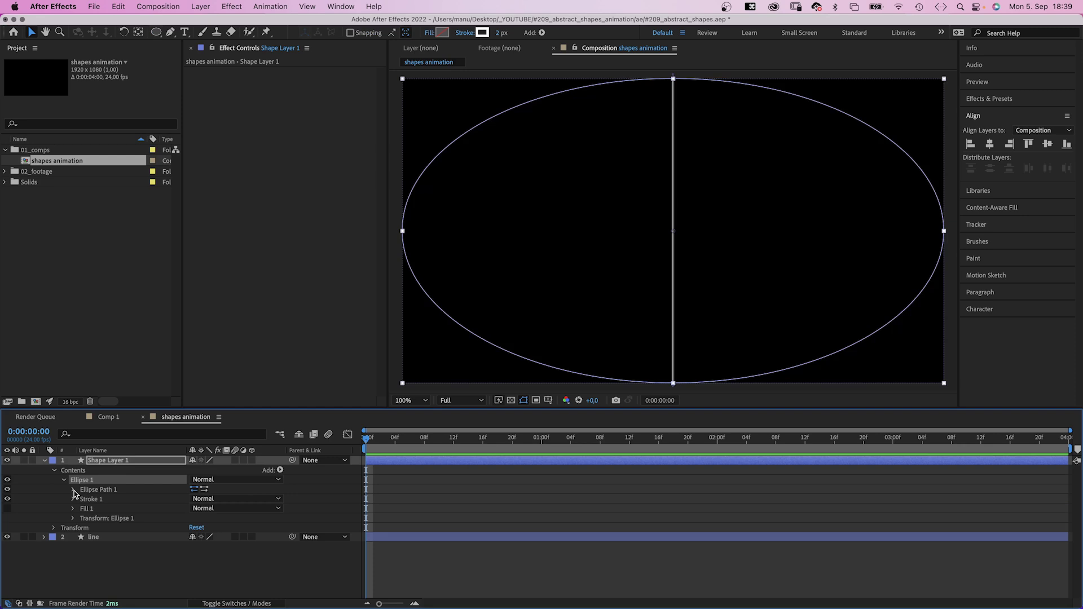
pyautogui.click(73, 489)
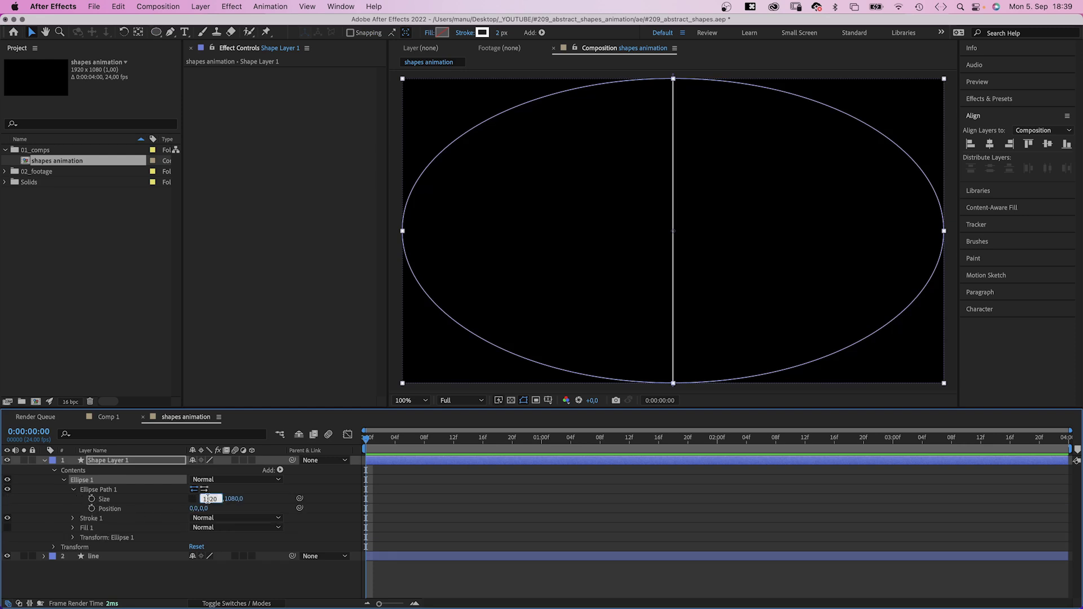
pyautogui.write('500')
pyautogui.press('Tab')
pyautogui.write('500')
pyautogui.press('Return')
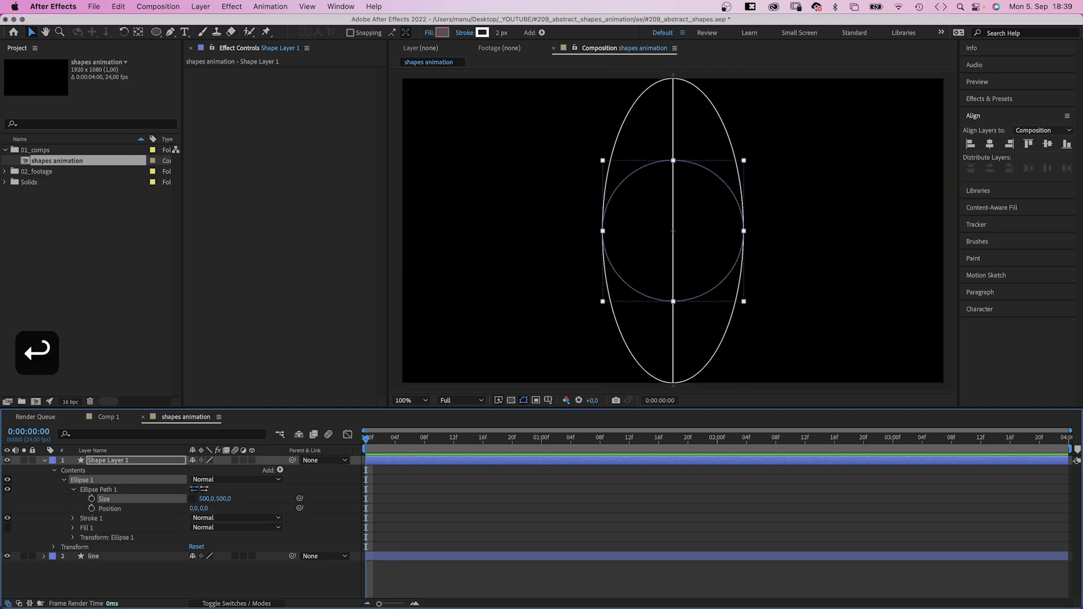
# - Rename the circle layer to 'shape_right'
pyautogui.click(53, 472)
pyautogui.click(111, 462)
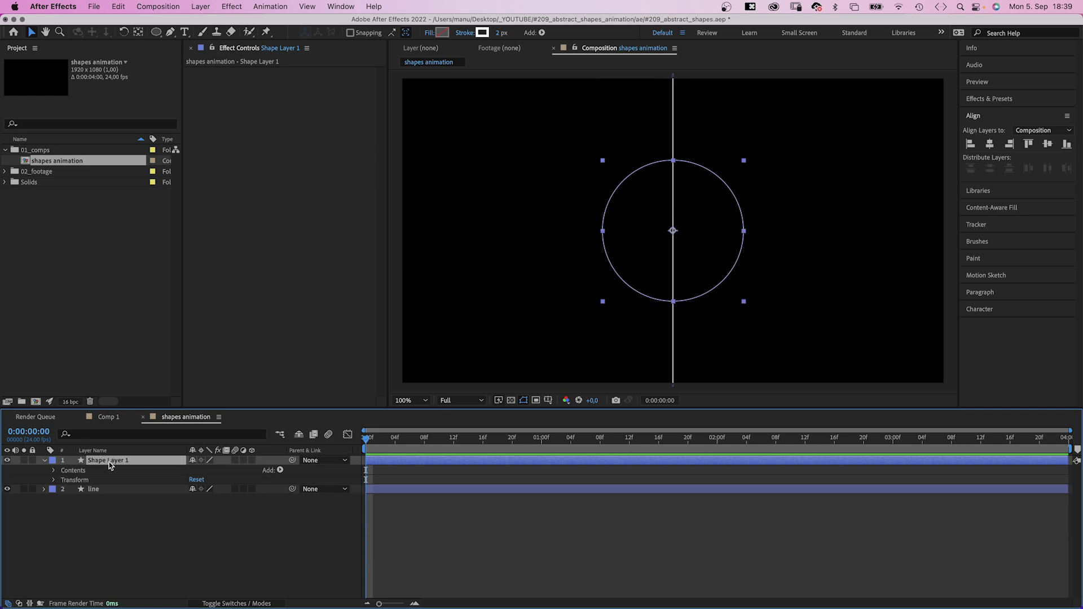
pyautogui.press('Return')
pyautogui.write('shape_')
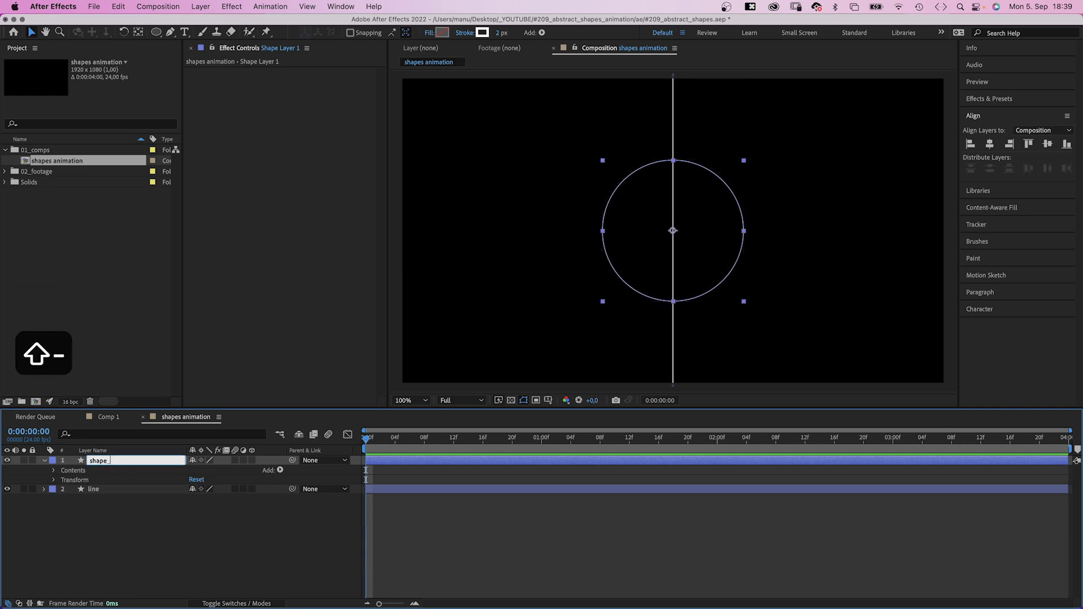
pyautogui.write('right')
pyautogui.press('Return')
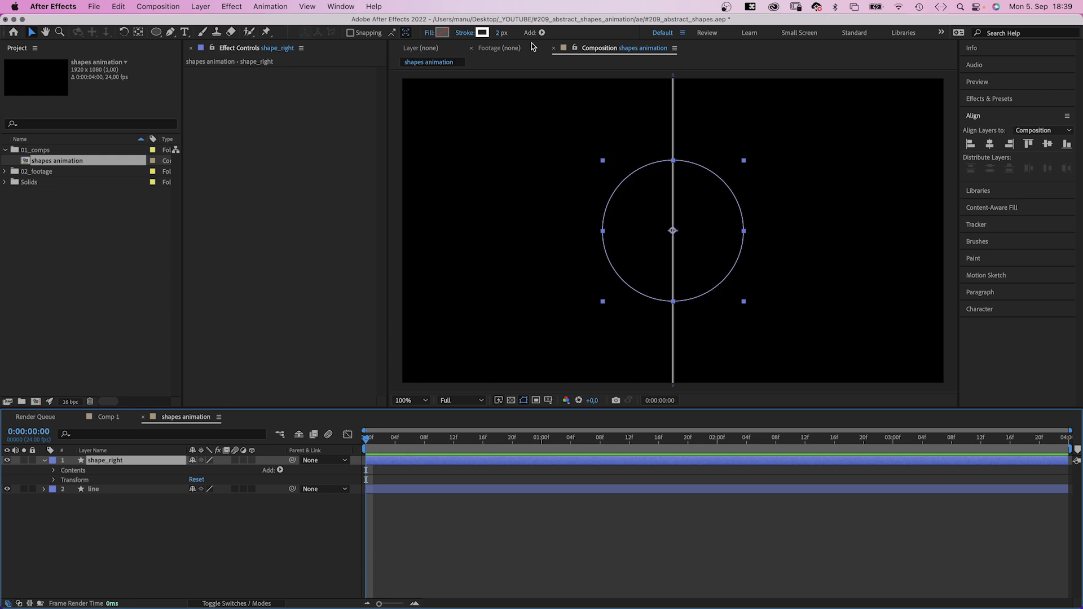
# - Remove the circle's stroke and fill it with cyan
pyautogui.moveTo(501, 36); pyautogui.dragTo(460, 35)
pyautogui.click(443, 34)
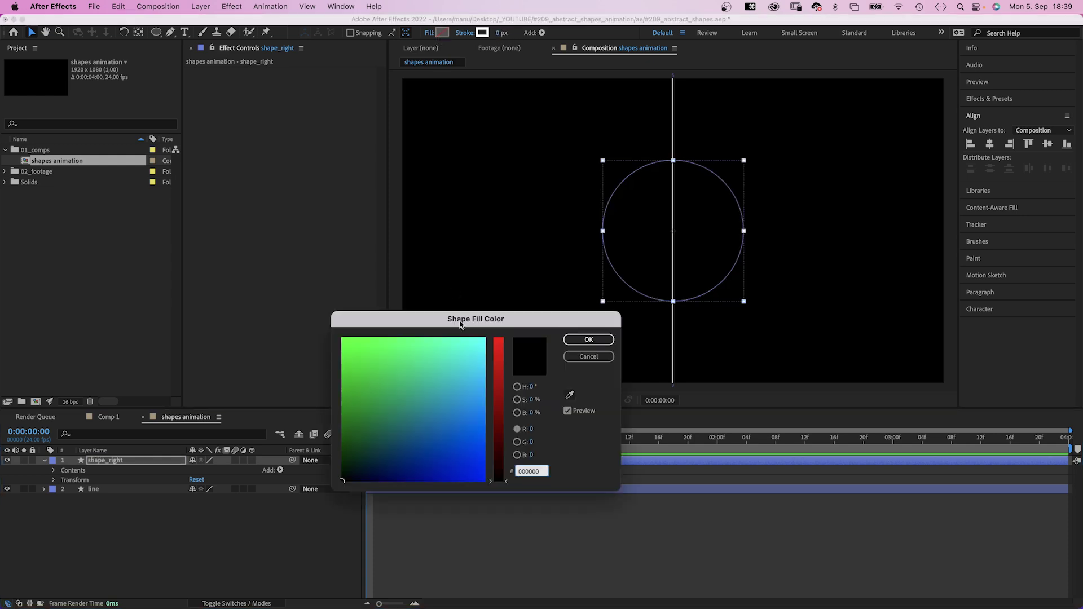
pyautogui.write('00FFFF')
pyautogui.click(583, 343)
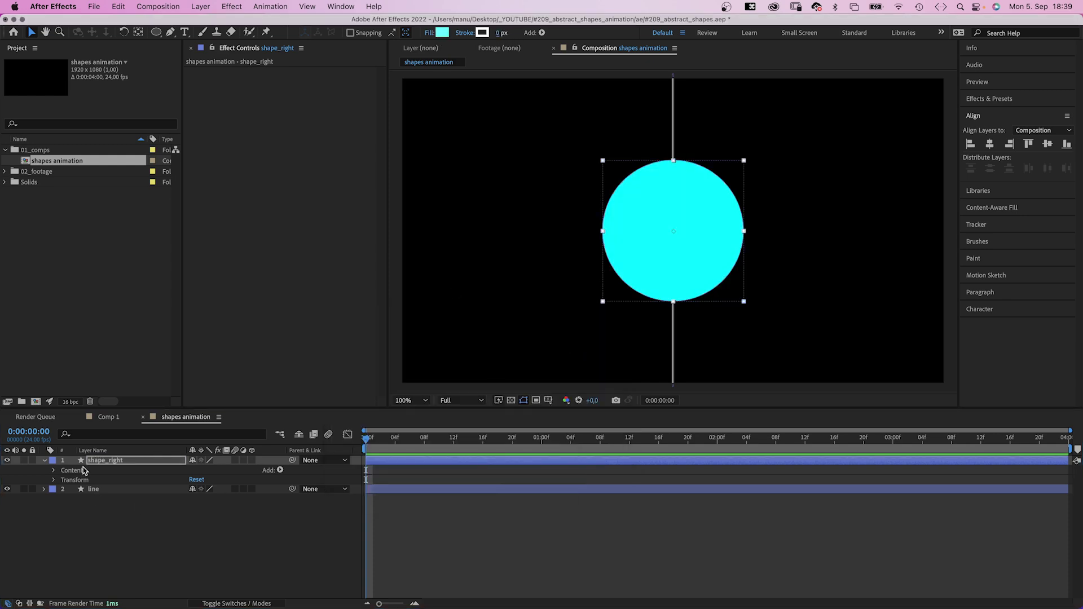
# - Set shape_right's anchor point to -250,0 so it sits right of the line
pyautogui.click(103, 460)
pyautogui.press('a')
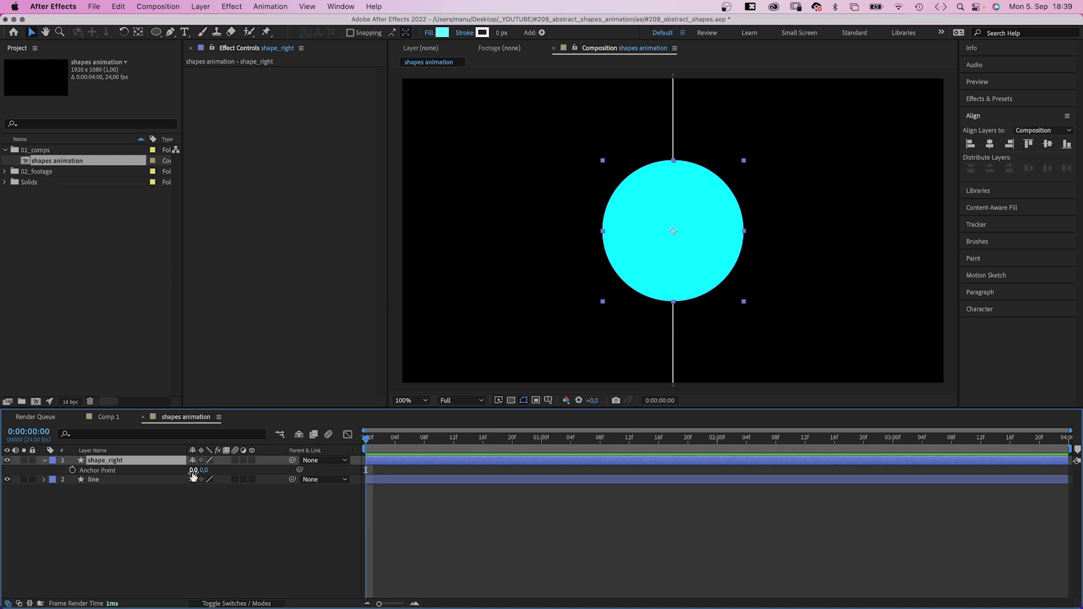
pyautogui.write('-250')
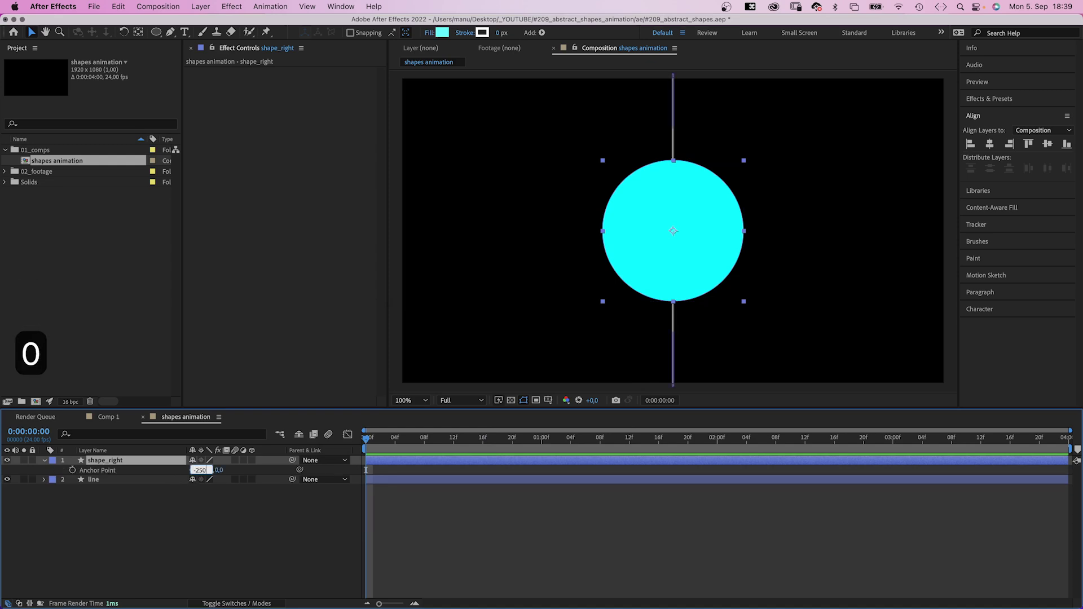
pyautogui.press('Return')
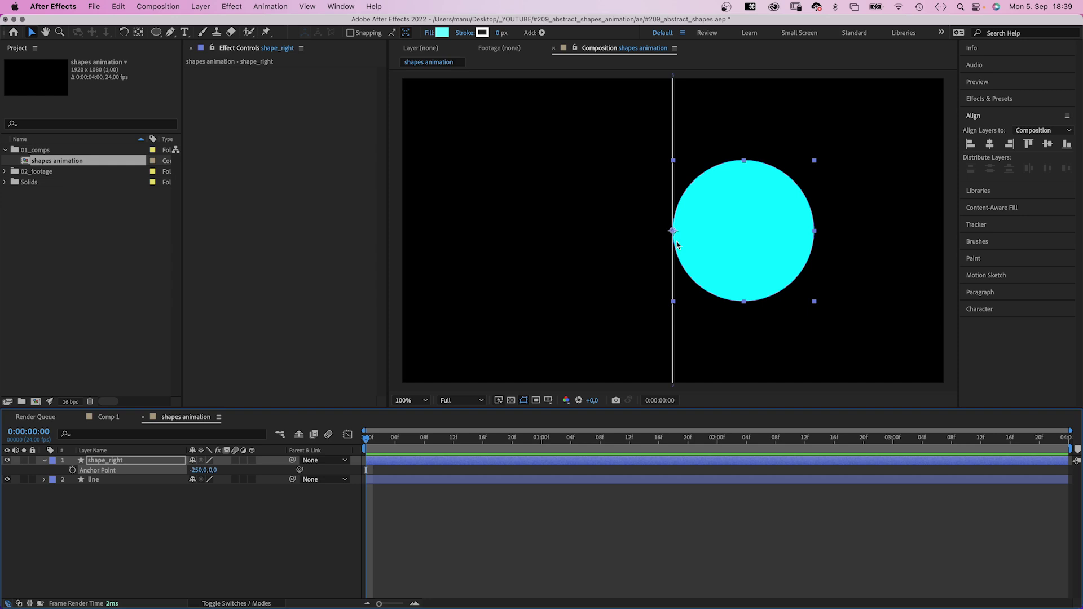
# - Apply Gradient Ramp to shape_right and set its Ramp Shape to Radial
pyautogui.click(996, 99)
pyautogui.click(1010, 113)
pyautogui.write('gradient')
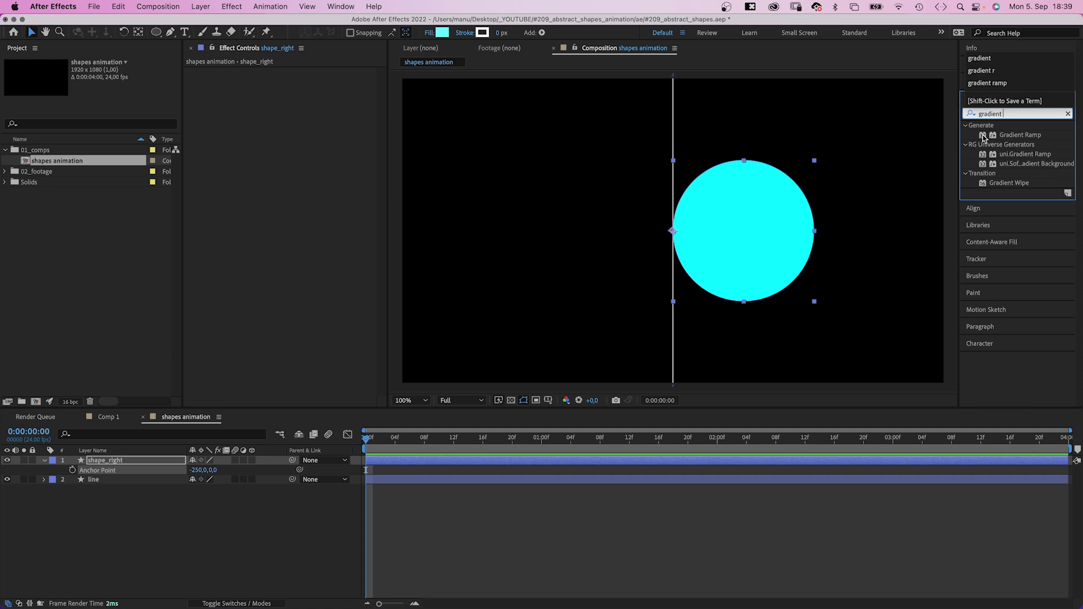
pyautogui.moveTo(983, 136); pyautogui.dragTo(239, 124)
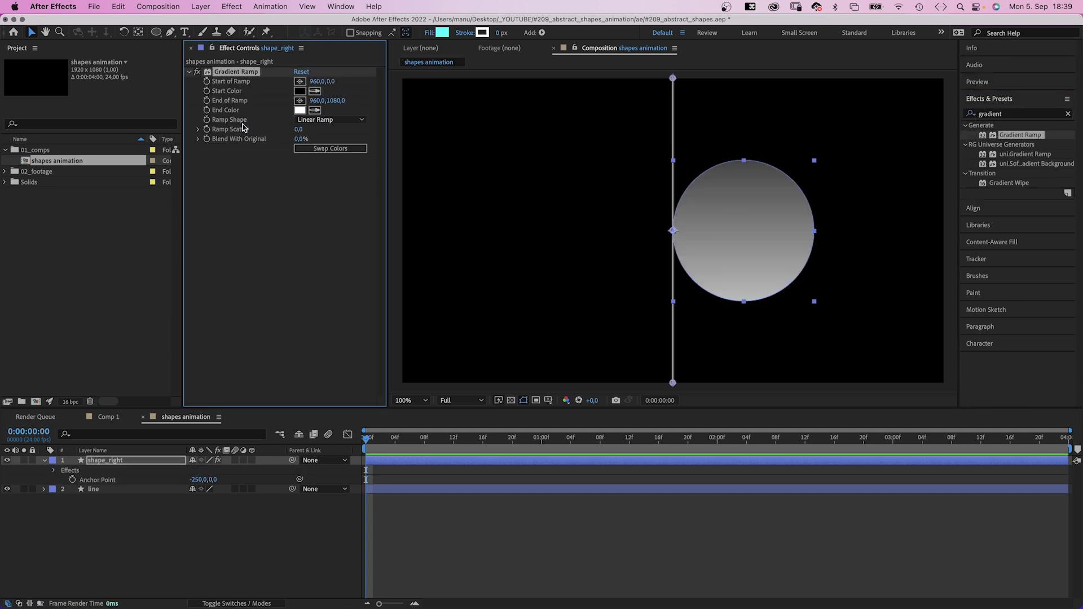
pyautogui.click(325, 120)
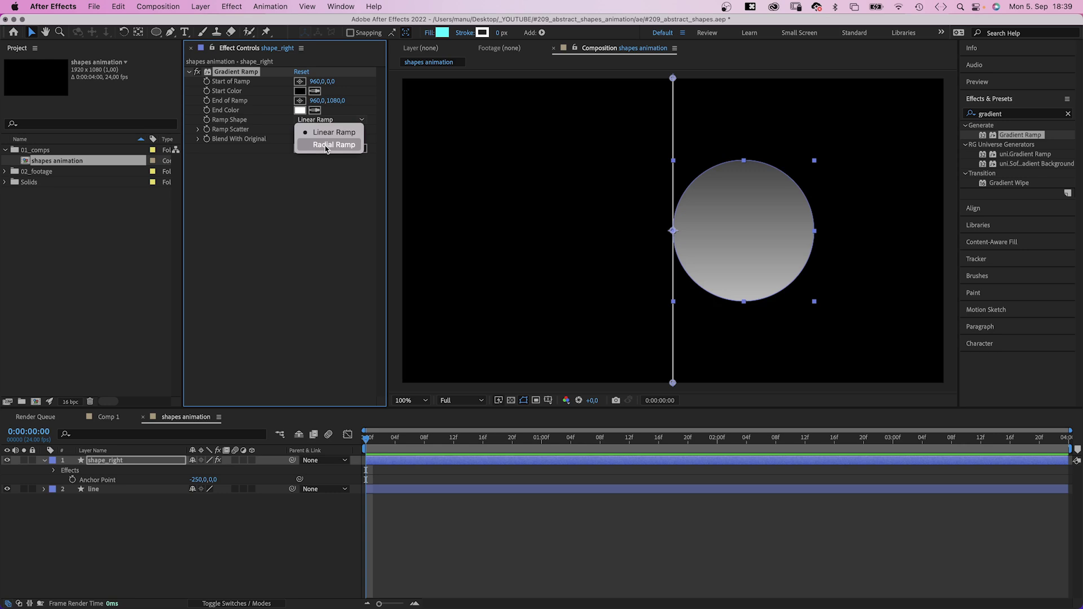
pyautogui.click(325, 145)
# - Pick-whip the ramp's Start and End points to the layer's Position
pyautogui.click(53, 470)
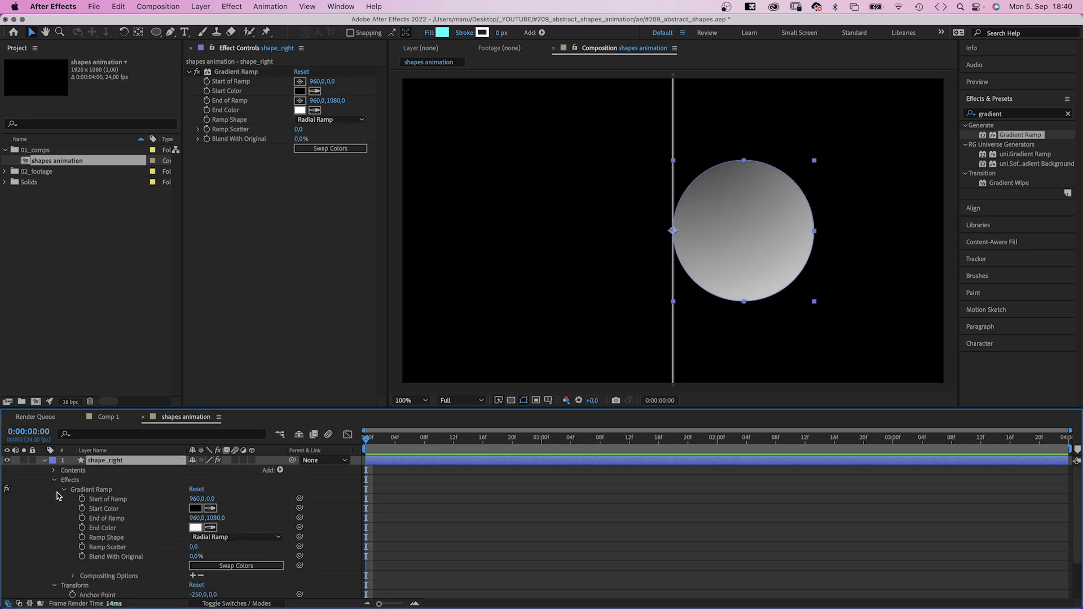
pyautogui.scroll(-3, 1080, 548)
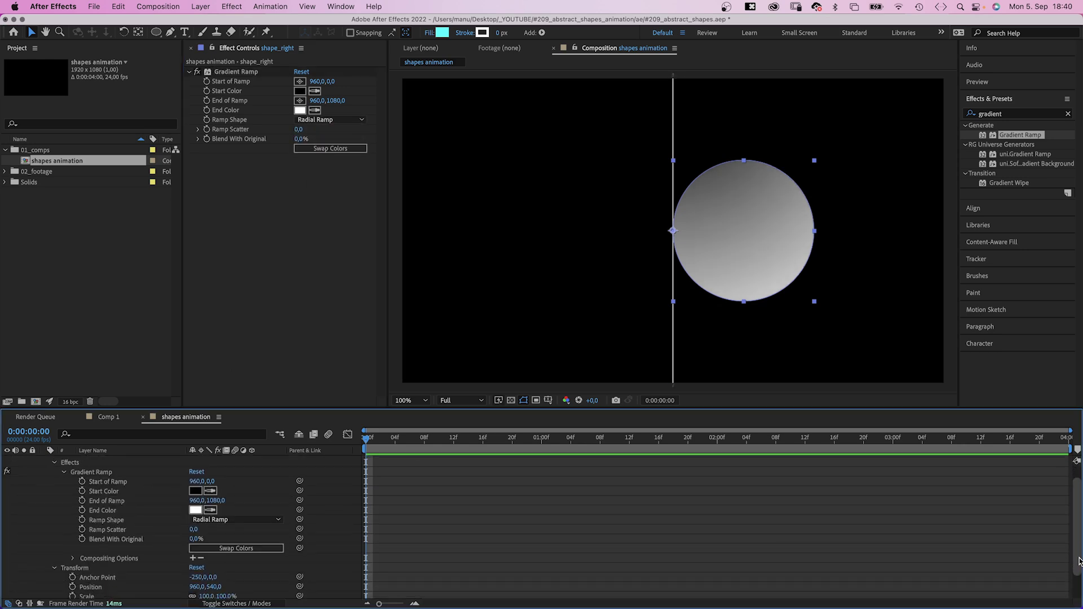
pyautogui.moveTo(300, 471); pyautogui.dragTo(148, 579)
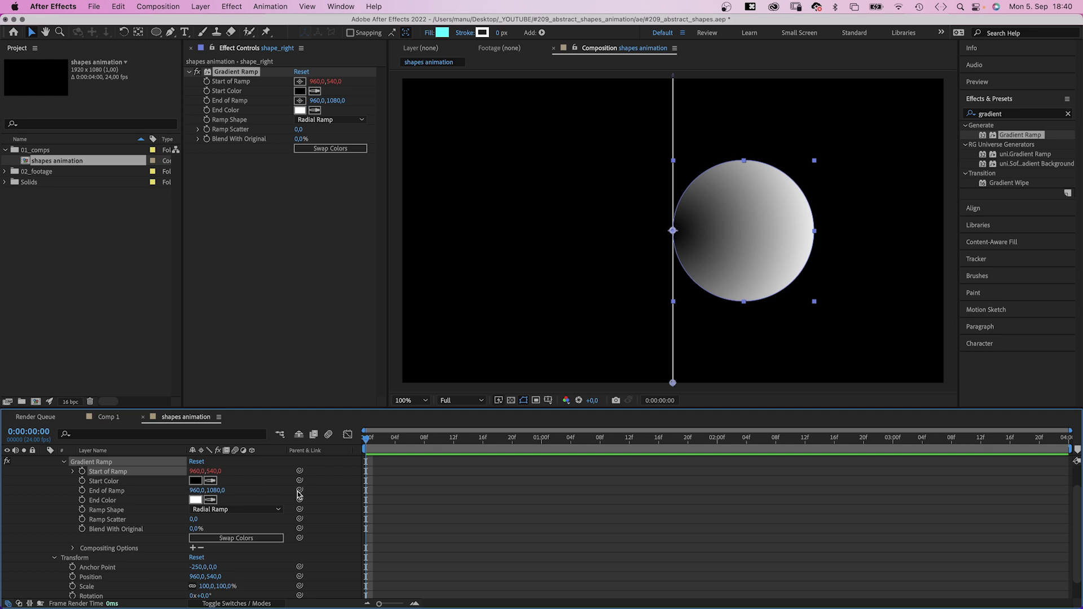
pyautogui.moveTo(299, 491); pyautogui.dragTo(141, 577)
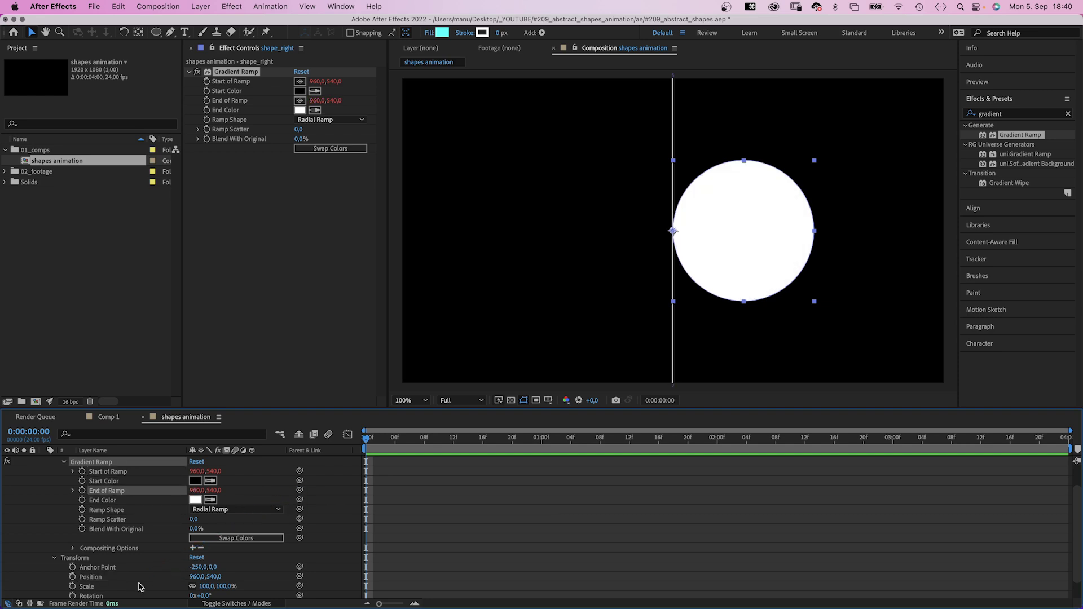
# - Change the End of Ramp expression to transform.position+[500,300]
pyautogui.click(72, 491)
pyautogui.click(419, 501)
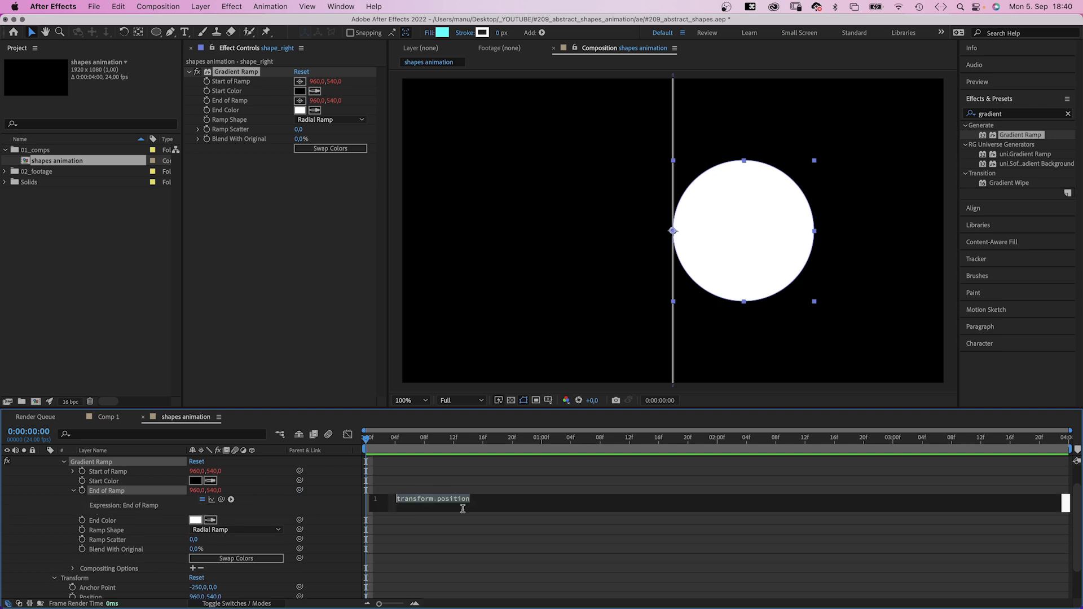
pyautogui.write('+5')
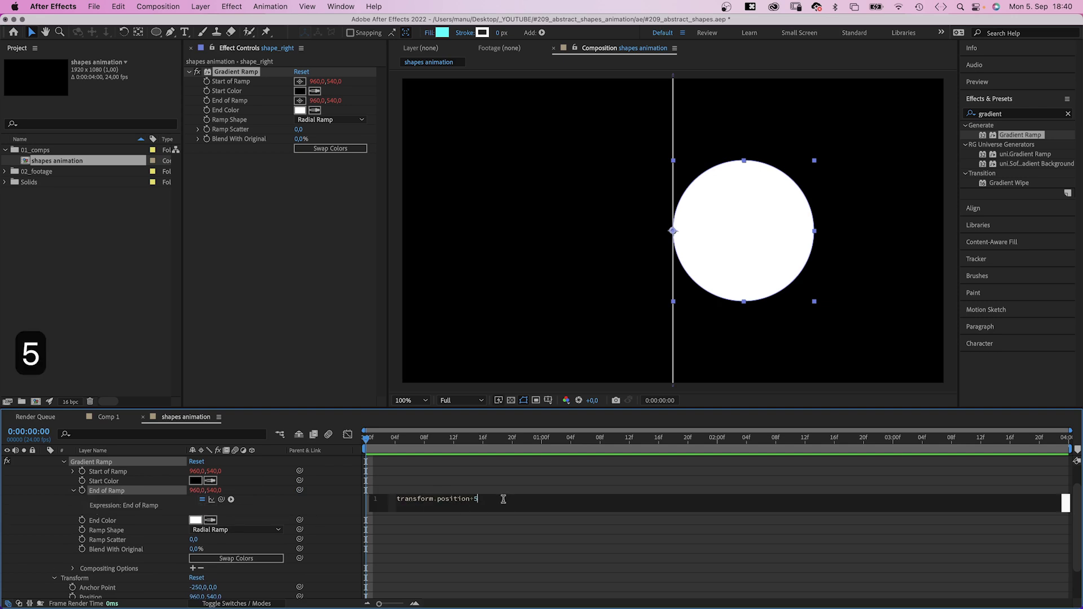
pyautogui.write('00')
pyautogui.click(790, 281)
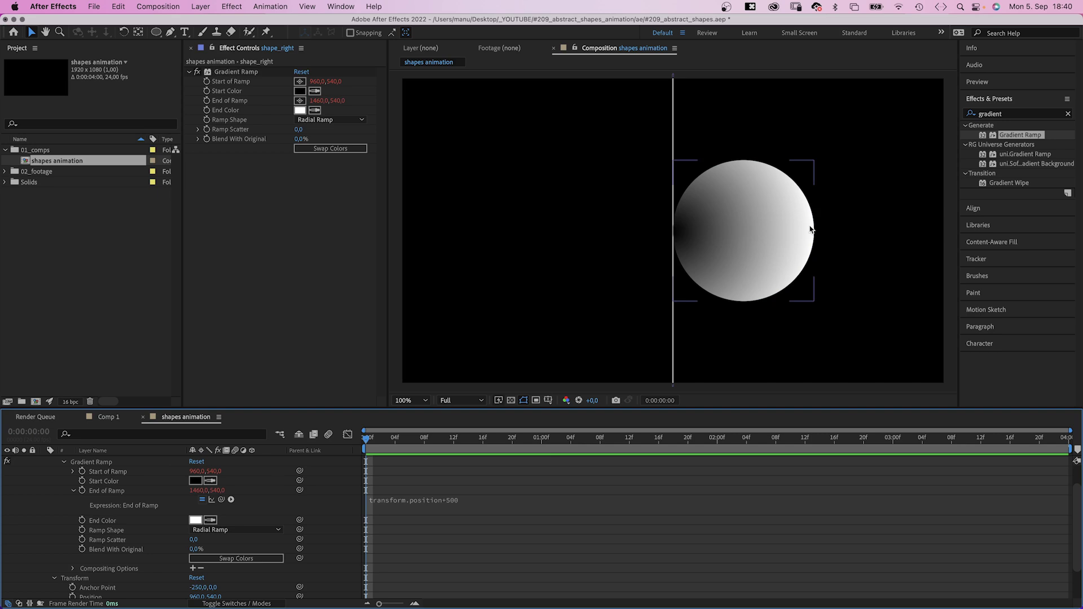
pyautogui.click(452, 499)
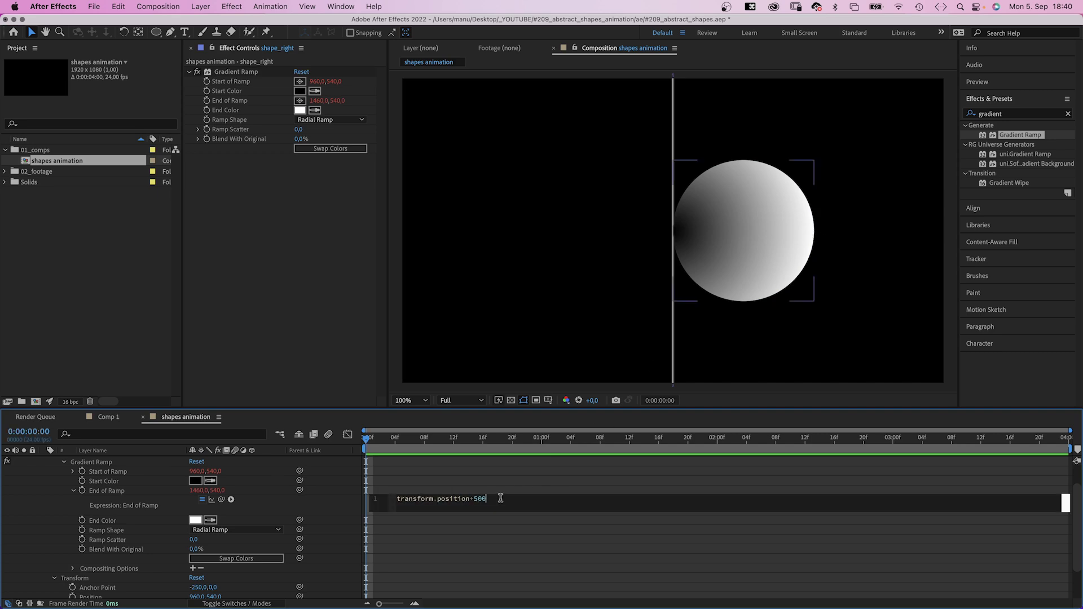
pyautogui.press('BackSpace')
pyautogui.press('BackSpace')
pyautogui.press('BackSpace')
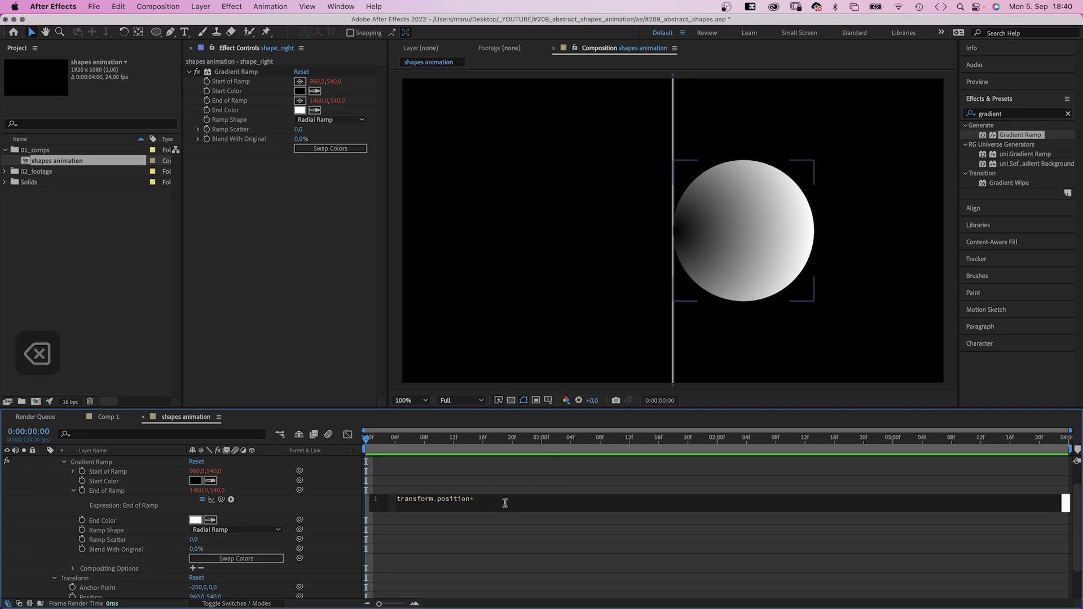
pyautogui.write('[500')
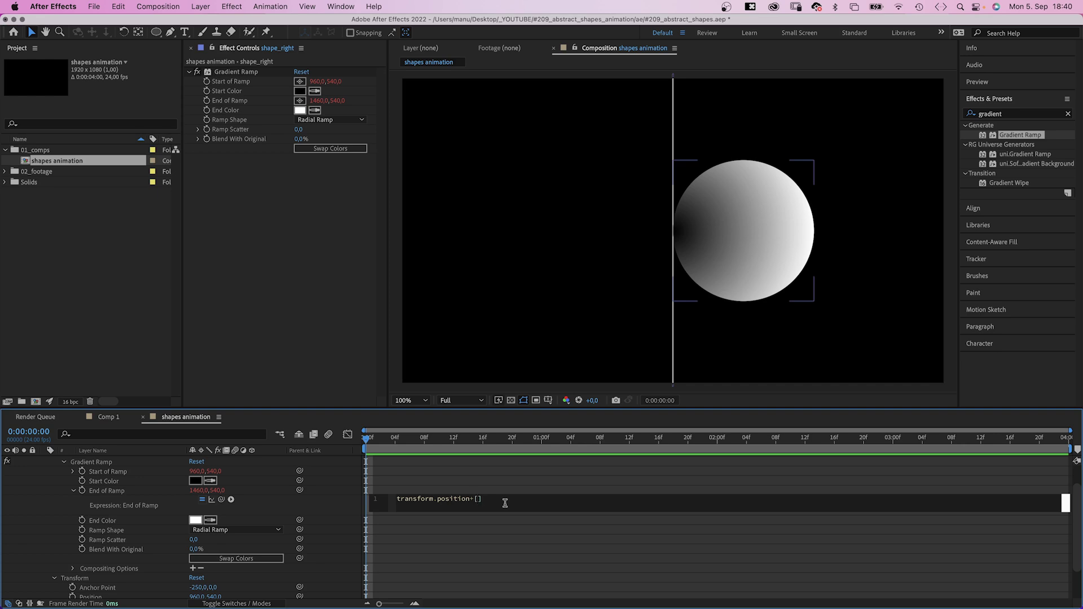
pyautogui.write(',300]')
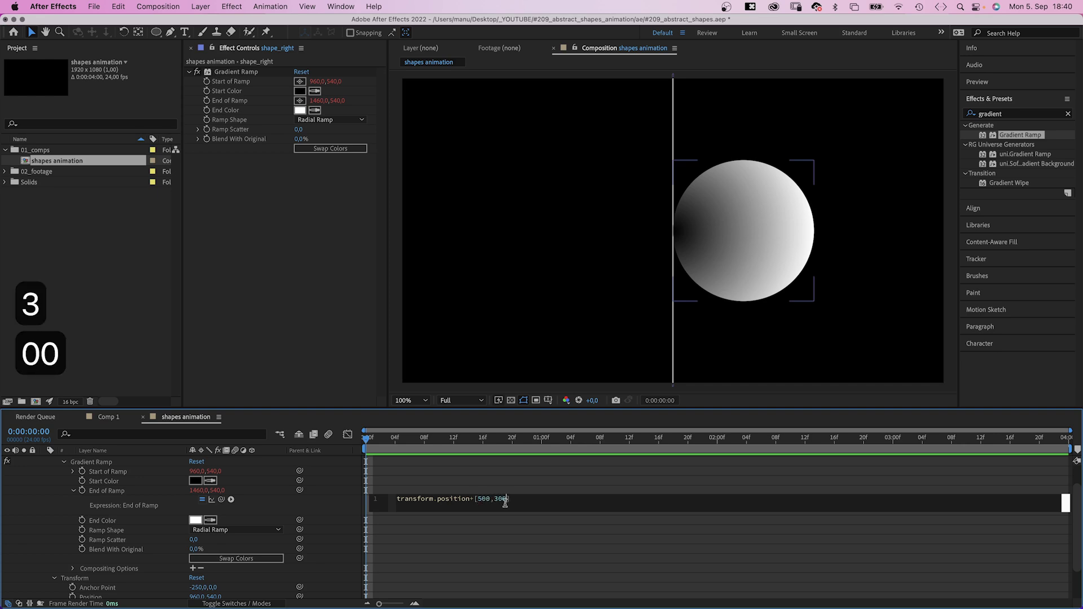
pyautogui.click(331, 503)
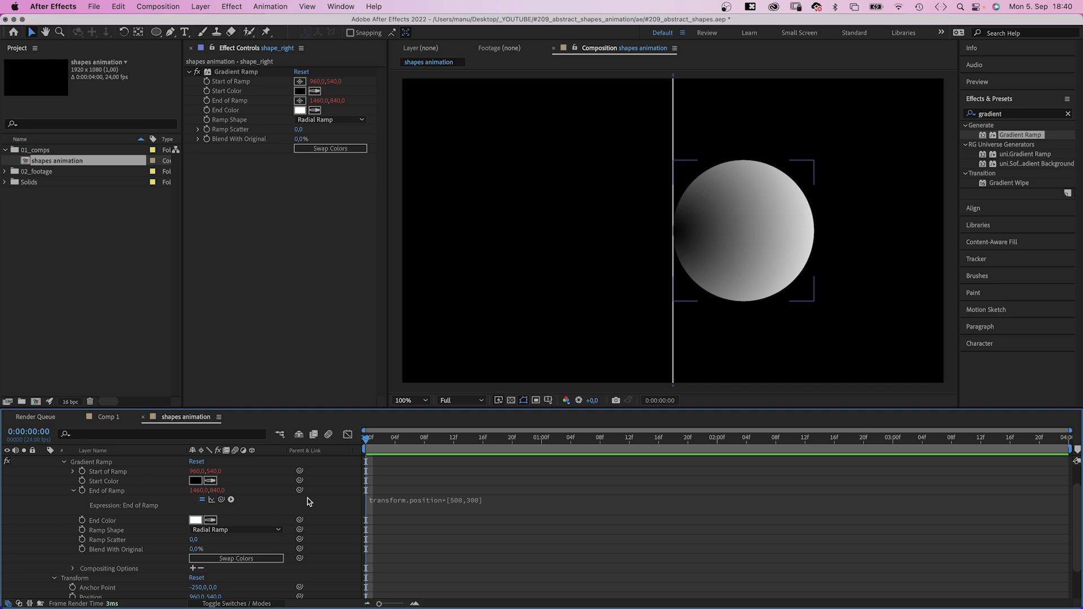
pyautogui.click(457, 501)
pyautogui.moveTo(511, 499); pyautogui.dragTo(469, 498)
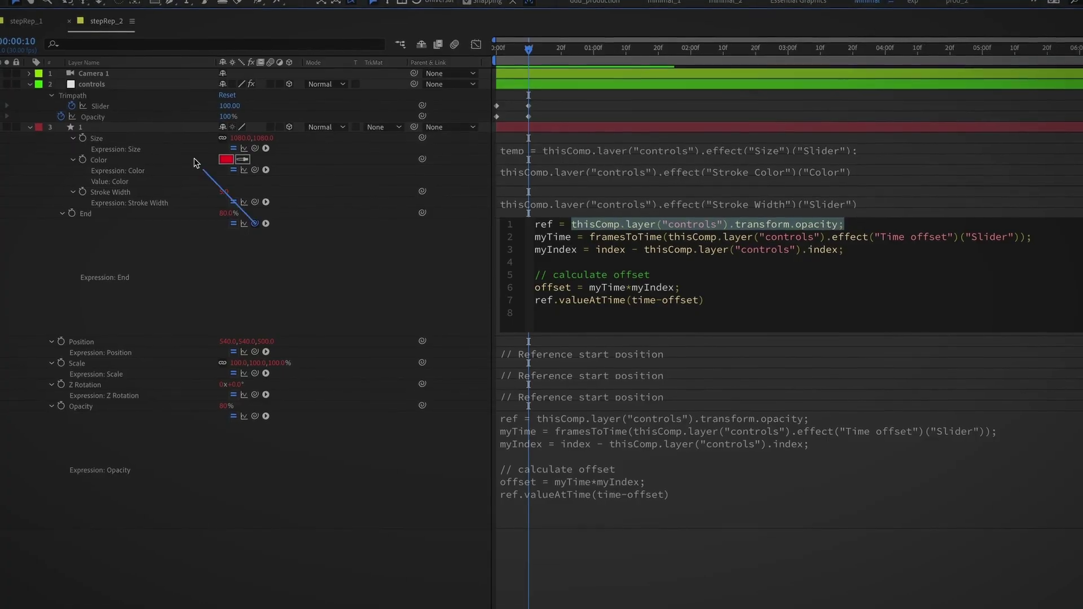
pyautogui.moveTo(194, 162); pyautogui.dragTo(161, 107)
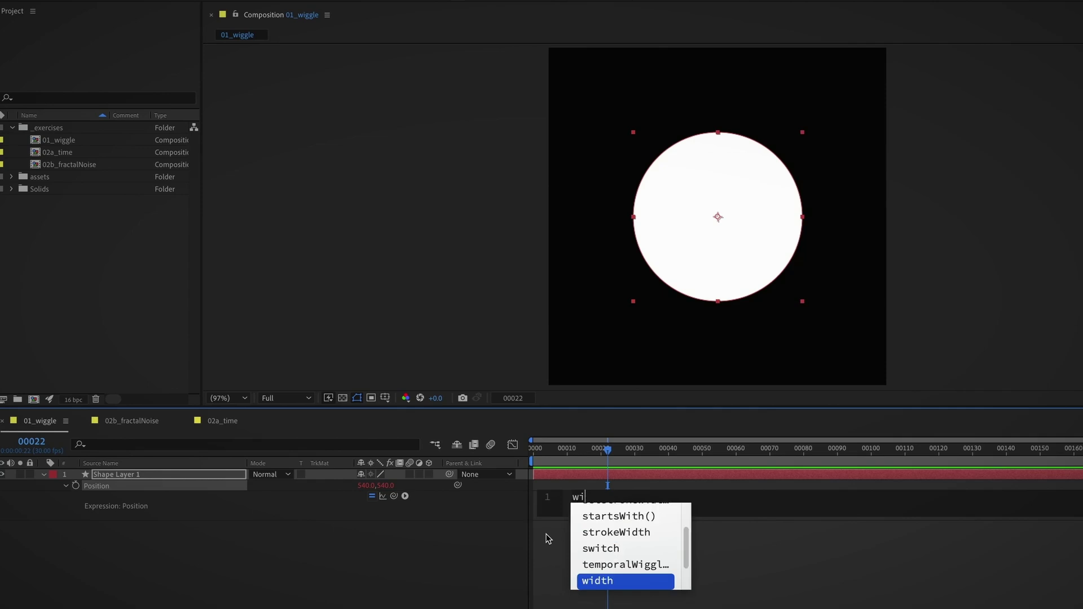
pyautogui.write('ggle(20,1')
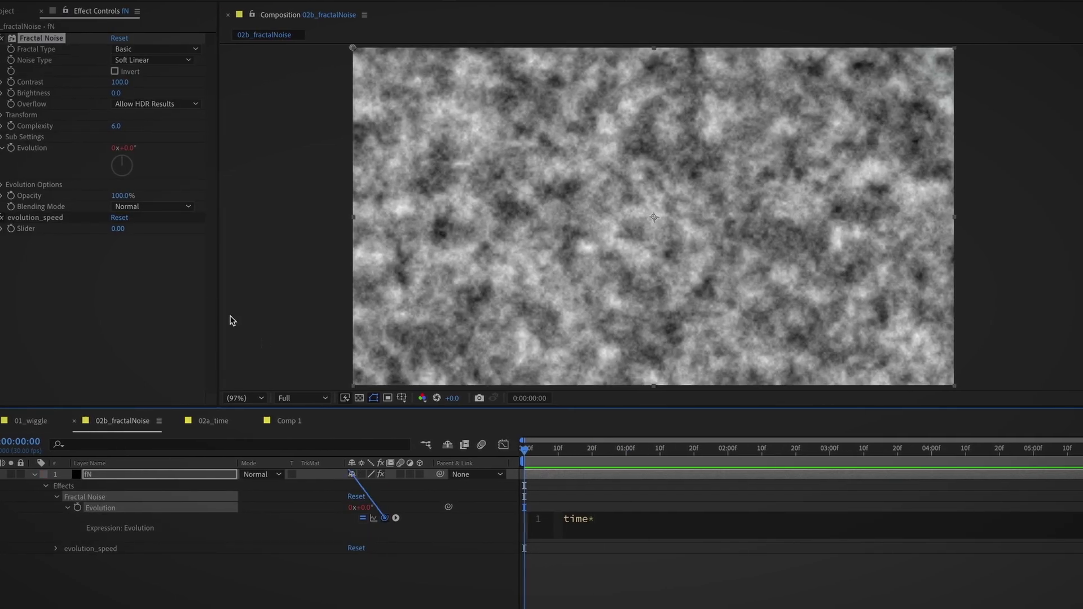
pyautogui.moveTo(232, 321); pyautogui.dragTo(62, 228)
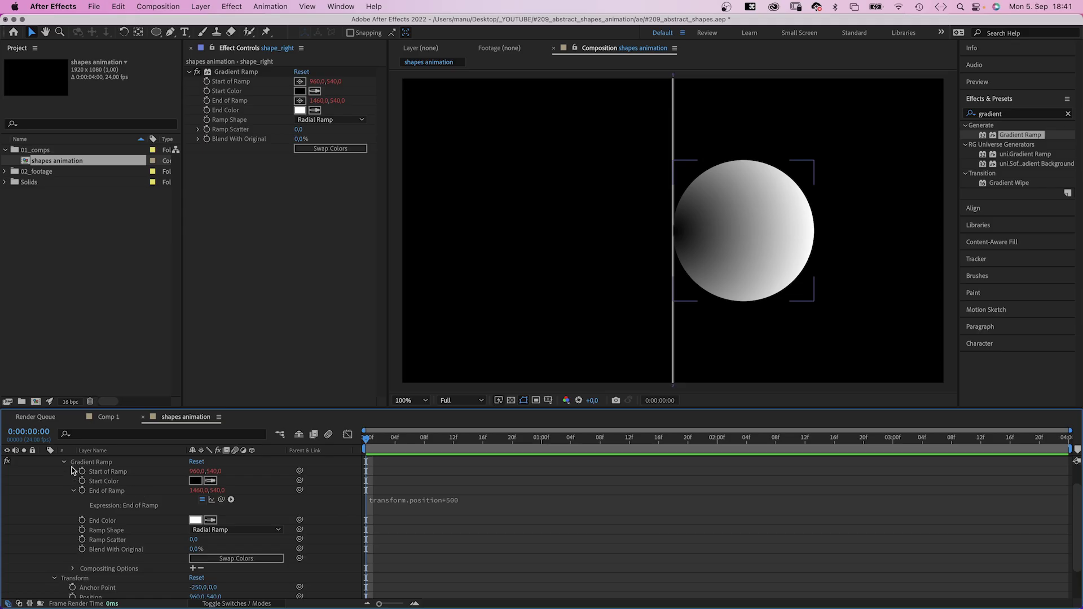
pyautogui.click(43, 460)
# - Keyframe shape_right's Position at frame 10 and move it off-screen right at frame 0
pyautogui.click(123, 465)
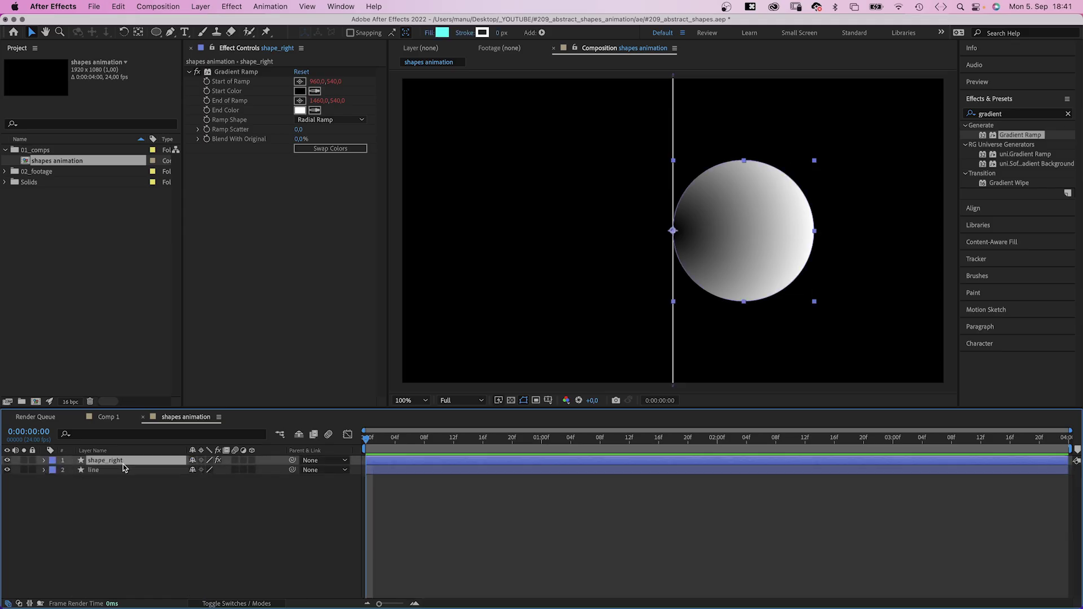
pyautogui.press('p')
pyautogui.moveTo(406, 442); pyautogui.dragTo(439, 442)
pyautogui.click(73, 471)
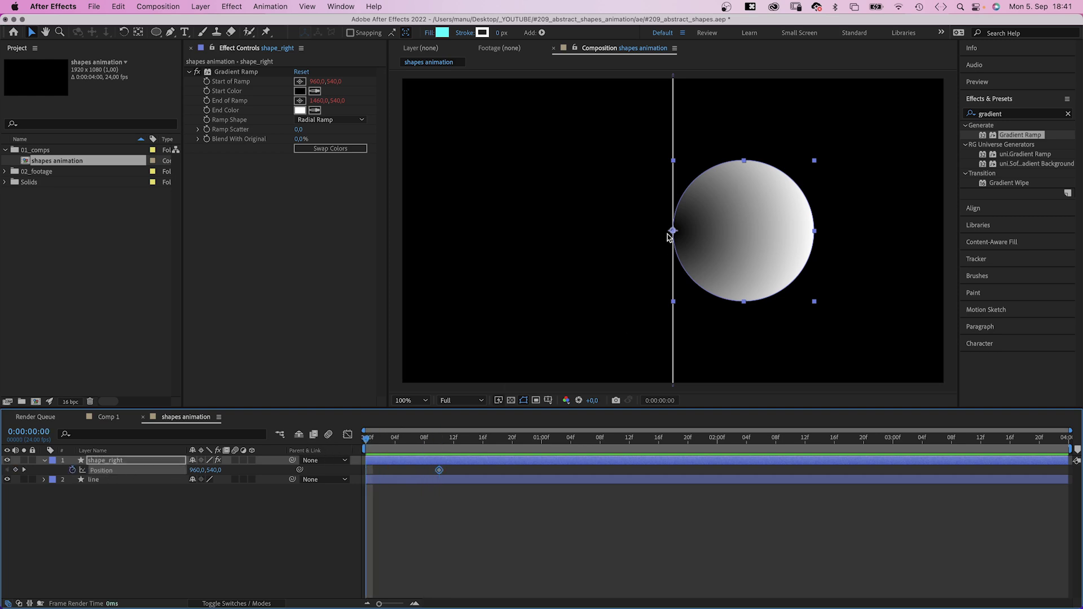
pyautogui.moveTo(676, 234); pyautogui.dragTo(951, 216)
# - Add bounce keyframes at frames 12–16 nudging the circle between x 960 and 970
pyautogui.moveTo(423, 444); pyautogui.dragTo(439, 444)
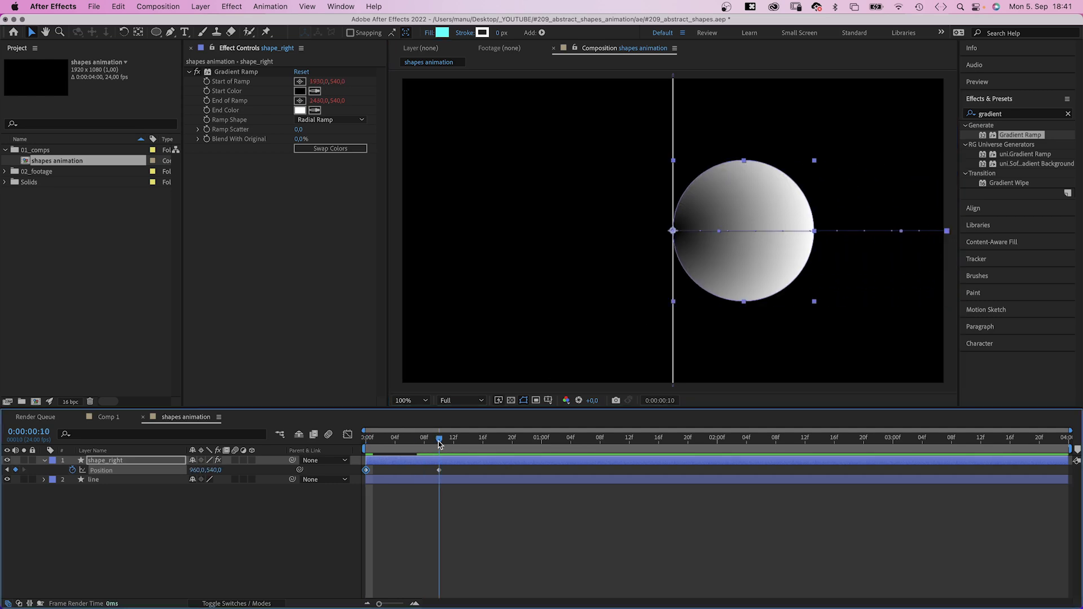
pyautogui.hotkey('shift', 'Right')
pyautogui.hotkey('shift', 'Right')
pyautogui.hotkey('shift', 'Right')
pyautogui.hotkey('shift', 'Right')
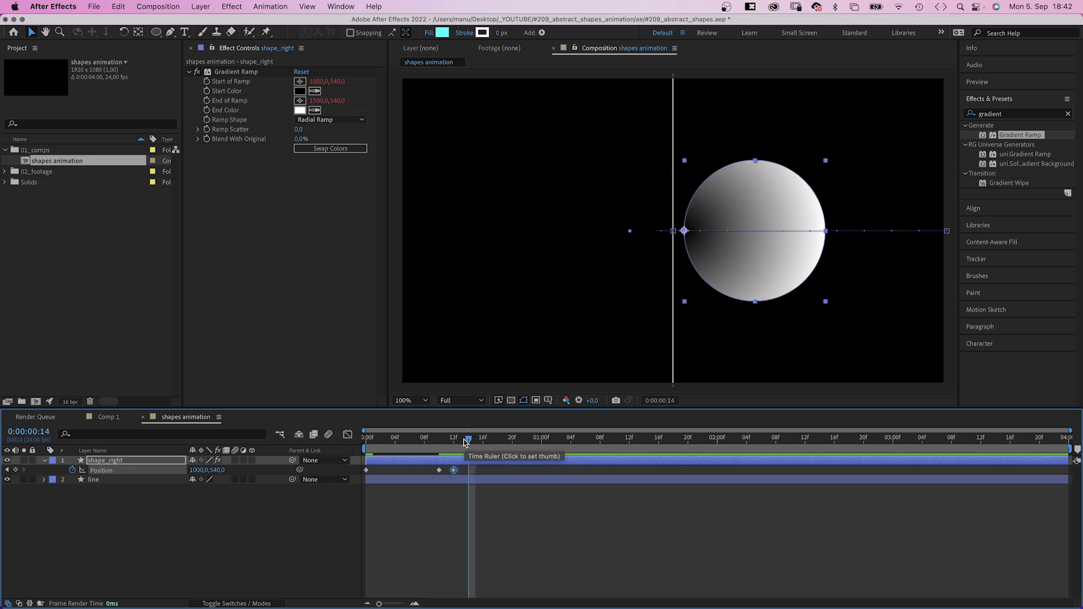
pyautogui.hotkey('shift', 'Left')
pyautogui.hotkey('shift', 'Left')
pyautogui.hotkey('shift', 'Left')
pyautogui.hotkey('shift', 'Left')
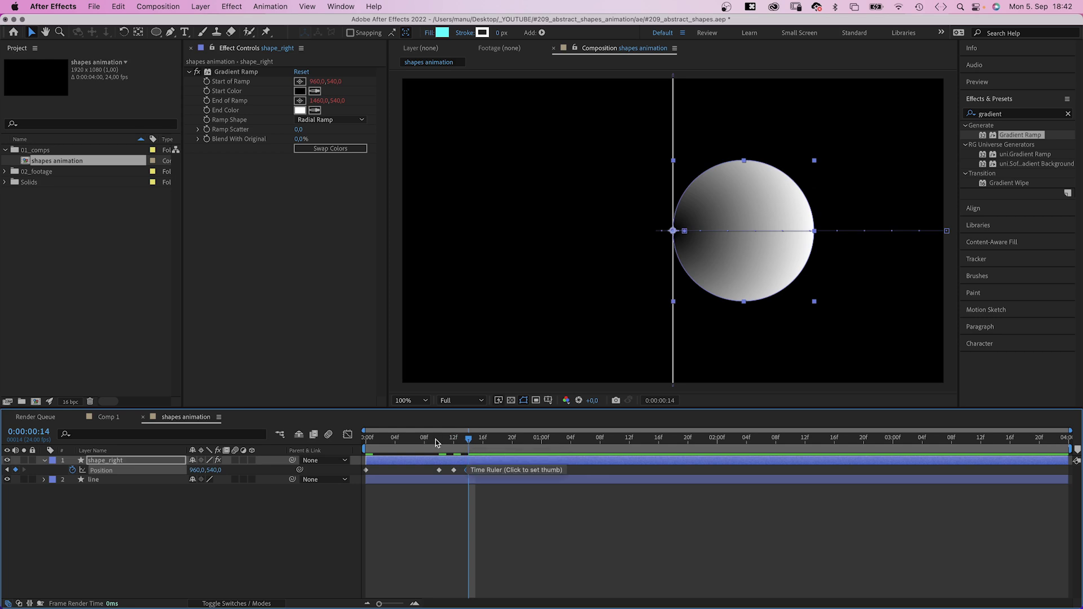
pyautogui.moveTo(466, 443); pyautogui.dragTo(481, 449)
pyautogui.hotkey('shift', 'Right')
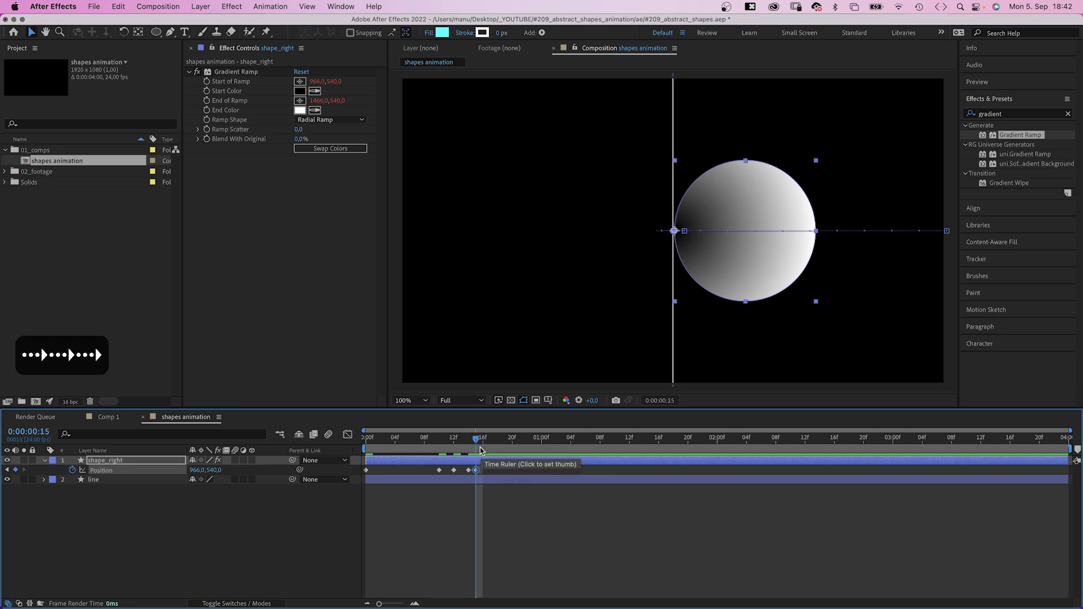
pyautogui.moveTo(473, 444); pyautogui.dragTo(480, 450)
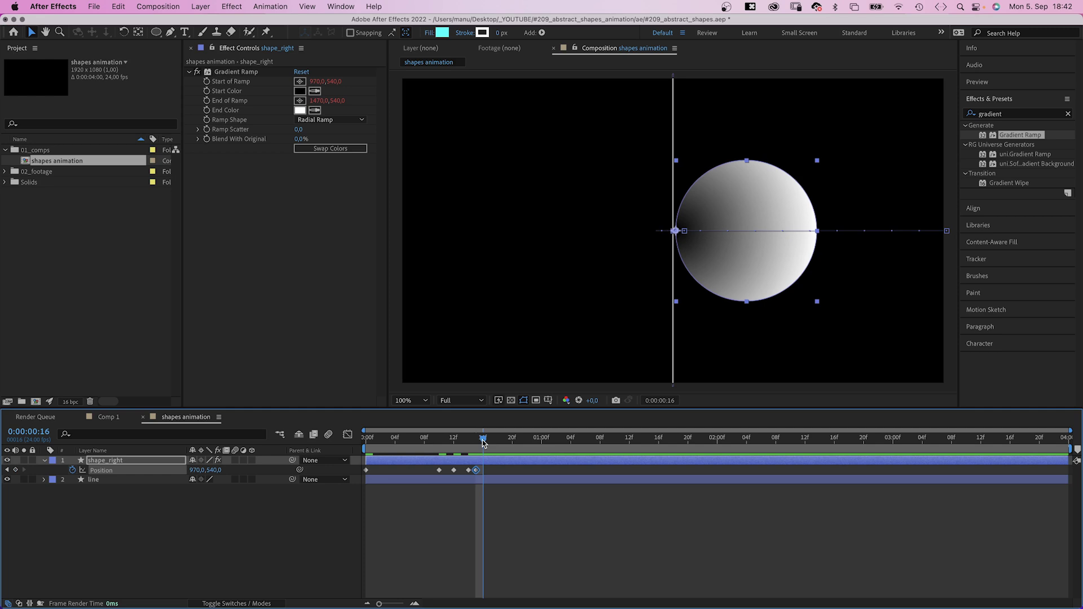
pyautogui.press('Left')
pyautogui.press('Left')
pyautogui.press('Left')
pyautogui.press('Left')
pyautogui.press('Left')
pyautogui.press('Left')
pyautogui.press('Left')
pyautogui.press('Left')
pyautogui.press('Left')
pyautogui.press('Left')
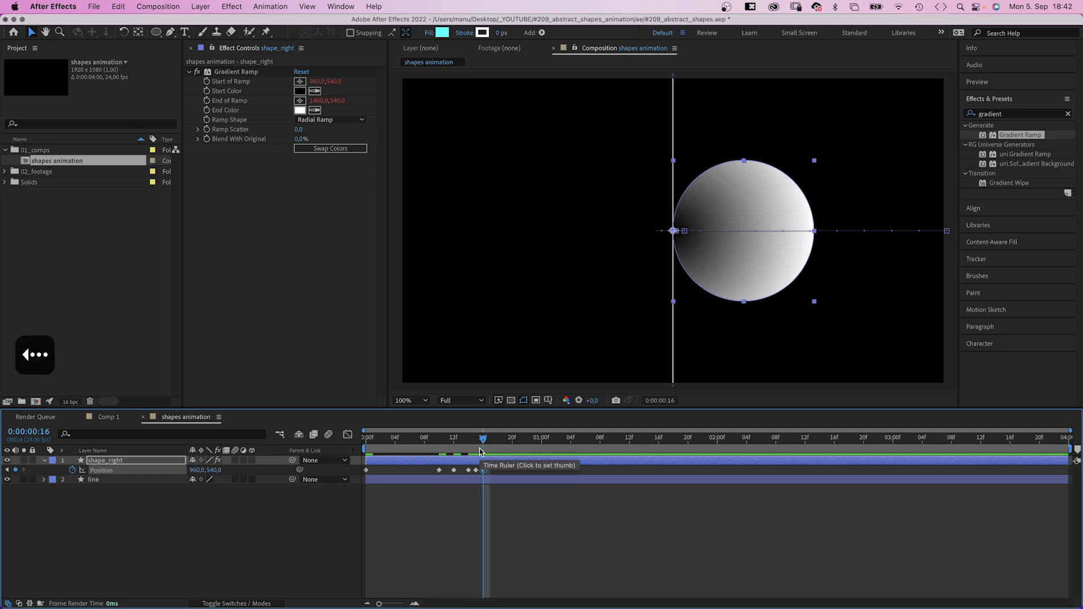
pyautogui.scroll(1, 661, 233)
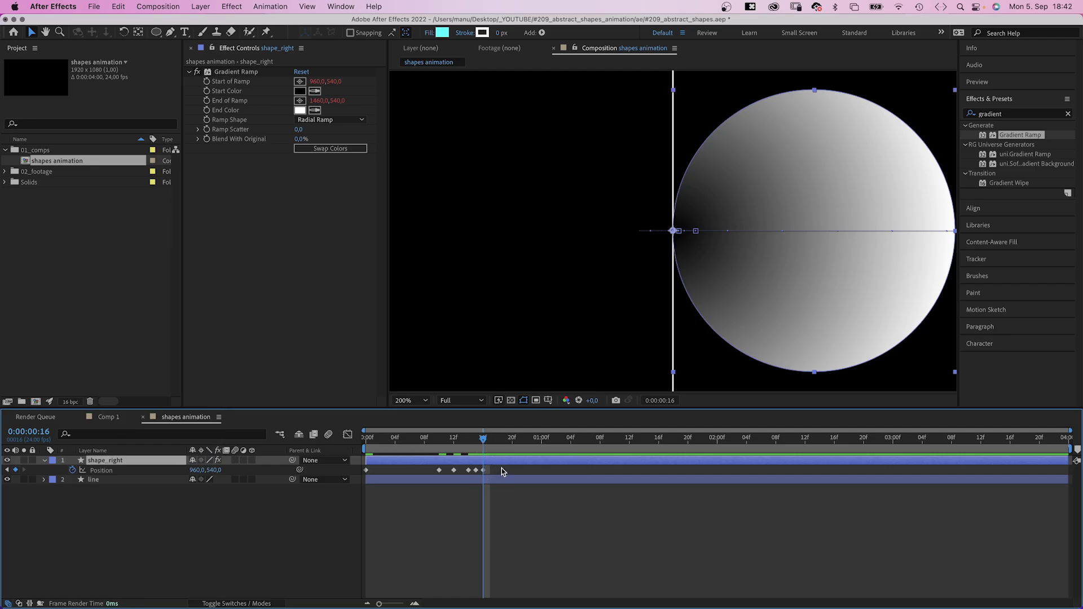
pyautogui.moveTo(502, 468); pyautogui.dragTo(359, 479)
# - Set the selected Position keyframes' spatial interpolation to Linear
pyautogui.rightClick(483, 472)
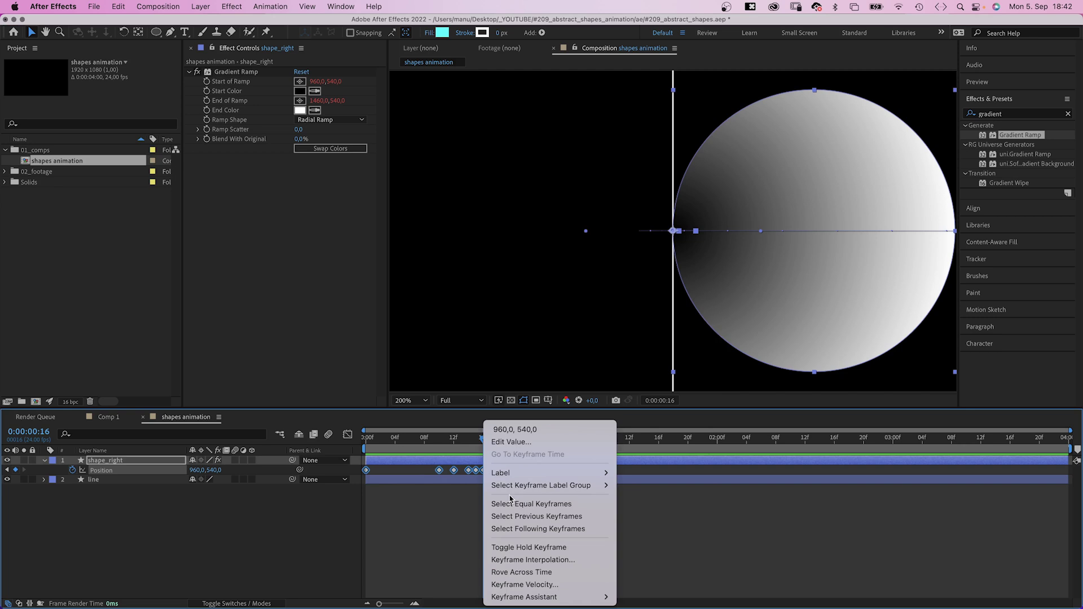
pyautogui.click(502, 559)
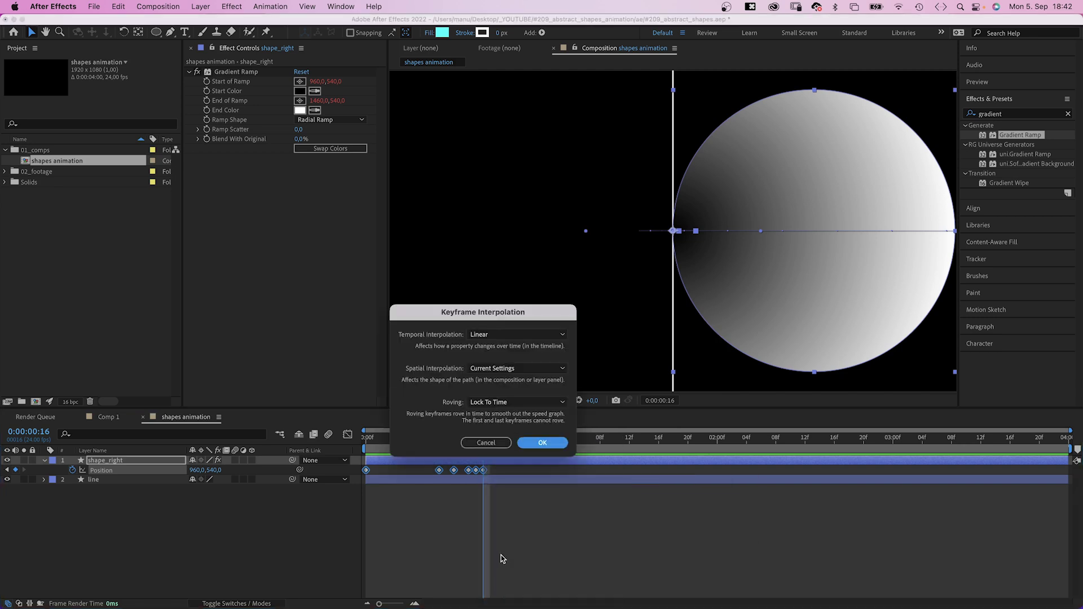
pyautogui.click(498, 368)
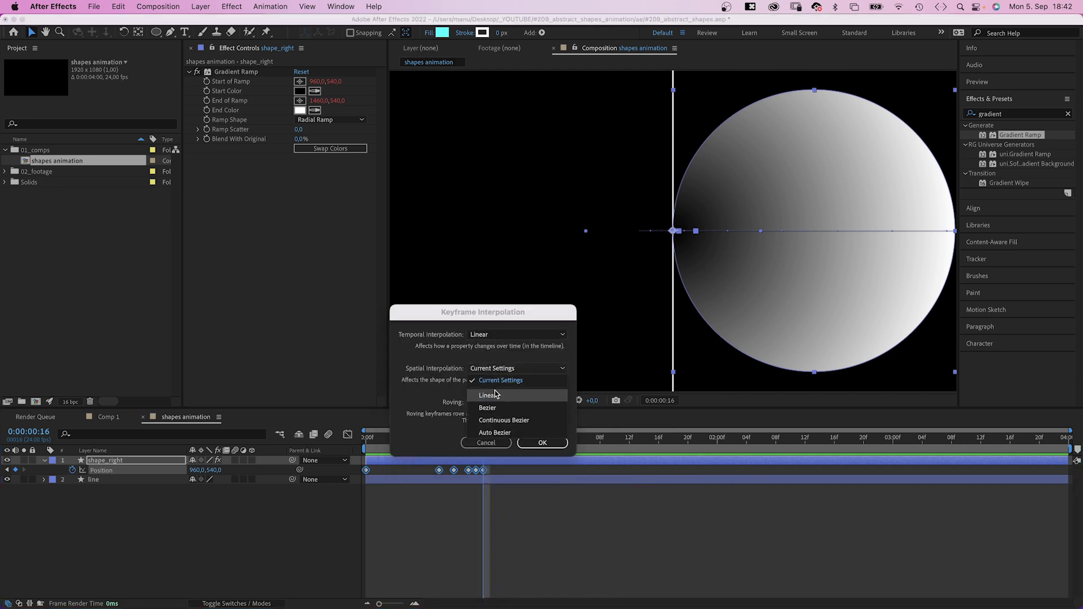
pyautogui.click(498, 391)
pyautogui.click(542, 442)
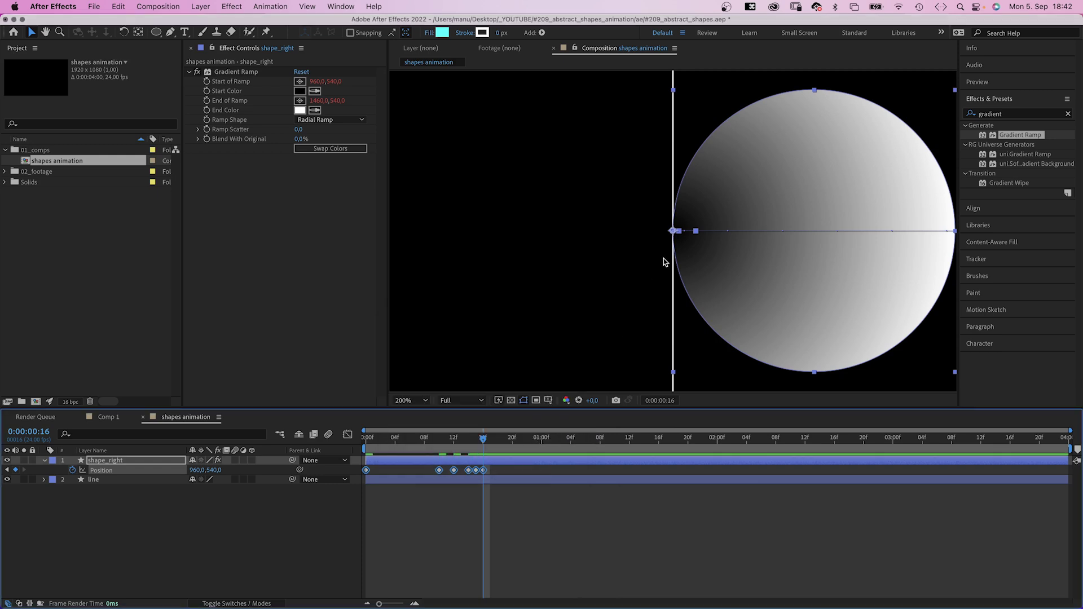
# - Ease the slide-in speed curve in the Graph Editor so it peaks sharply before frame 10
pyautogui.press(',')
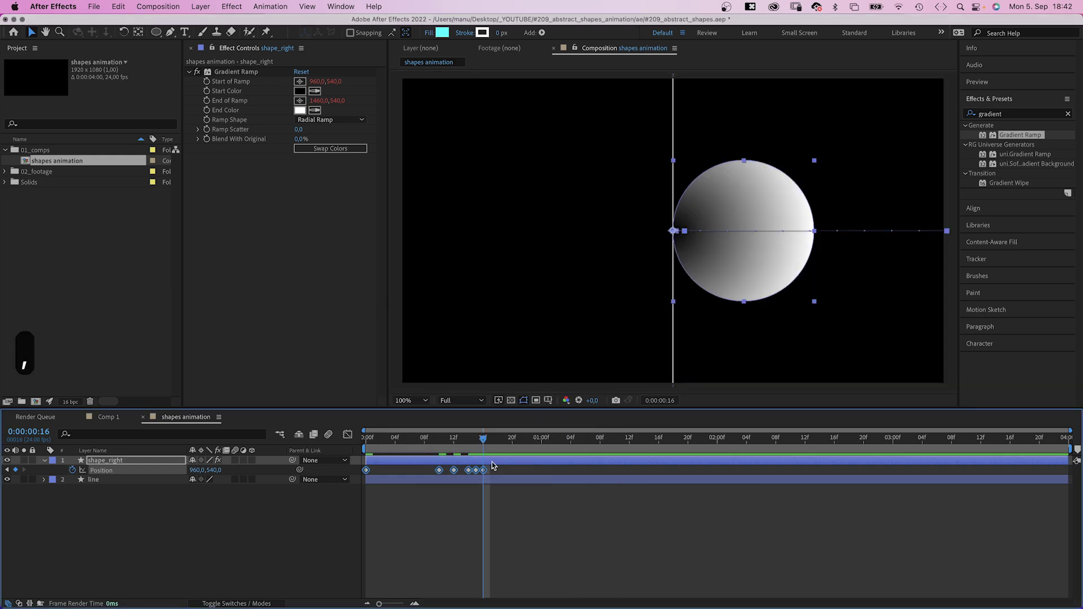
pyautogui.click(347, 435)
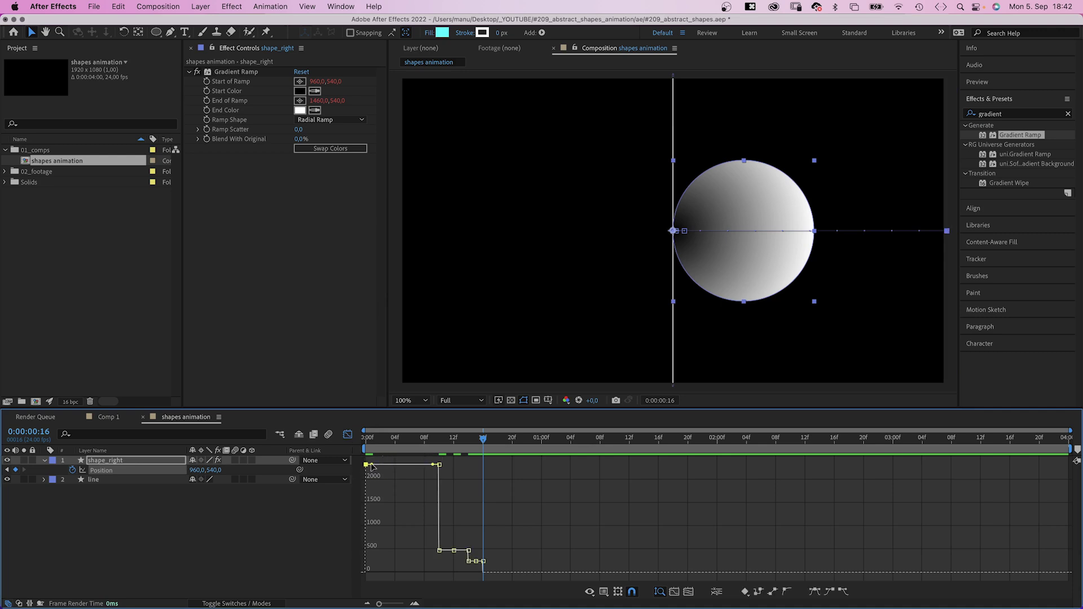
pyautogui.moveTo(366, 464); pyautogui.dragTo(439, 517)
pyautogui.click(372, 441)
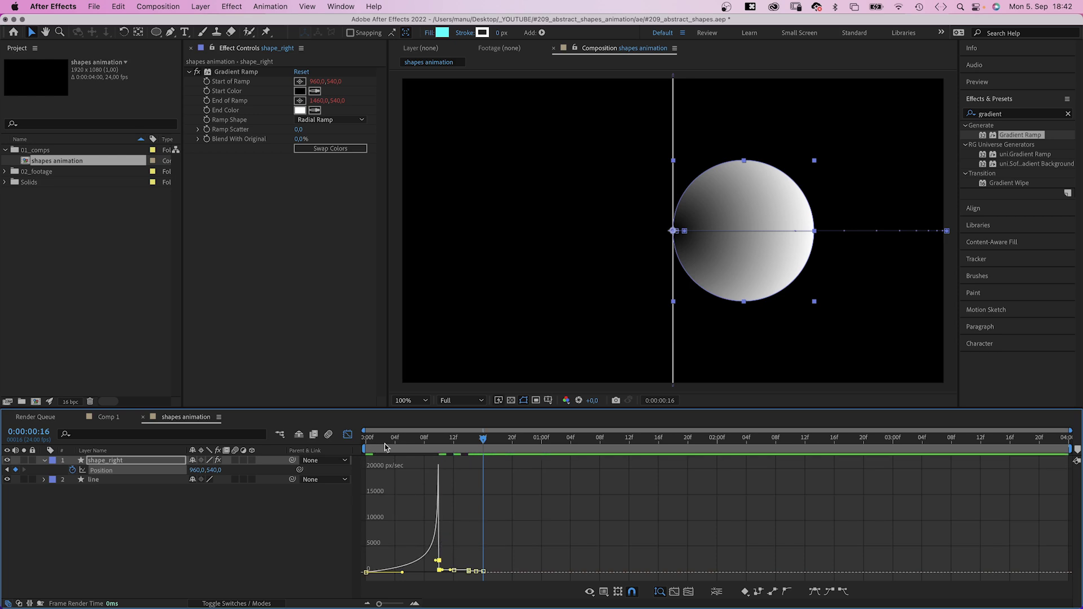
# - Preview the eased slide-in animation from the start
pyautogui.press('space')
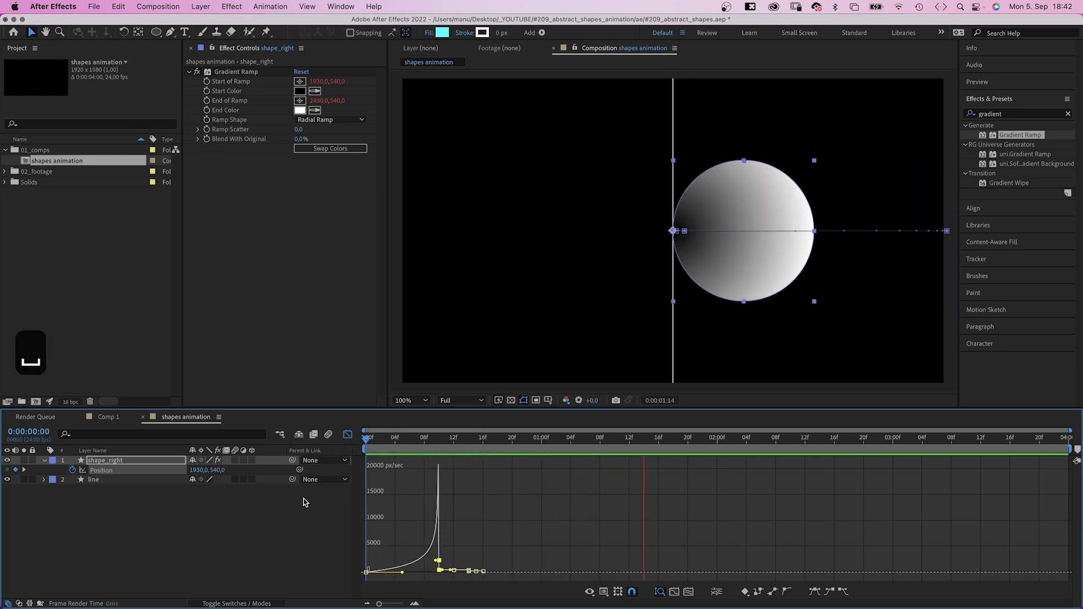
pyautogui.press('space')
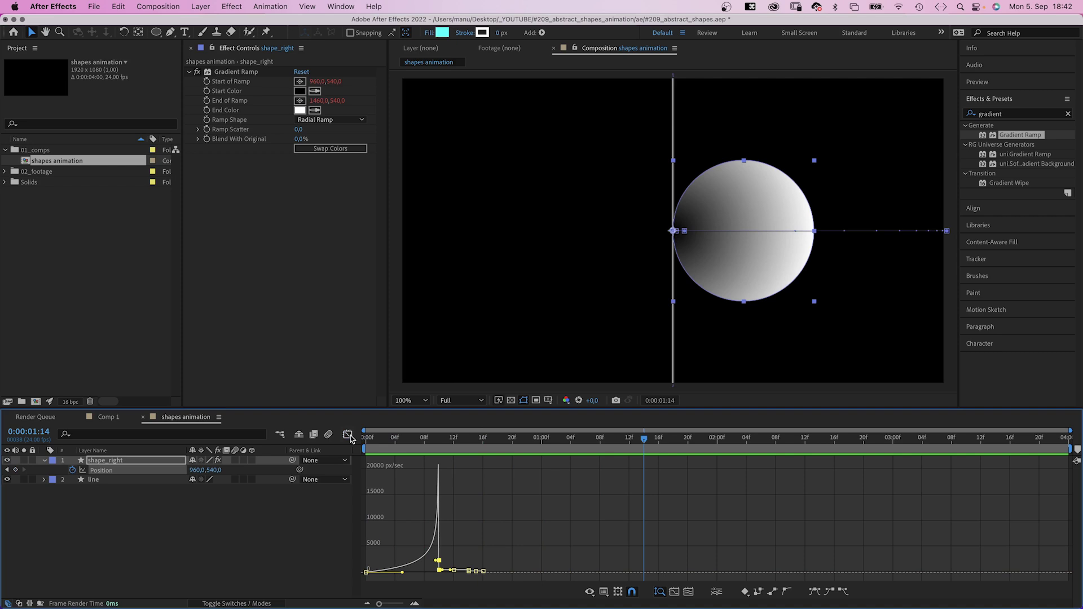
pyautogui.click(347, 434)
pyautogui.press('Home')
pyautogui.click(298, 519)
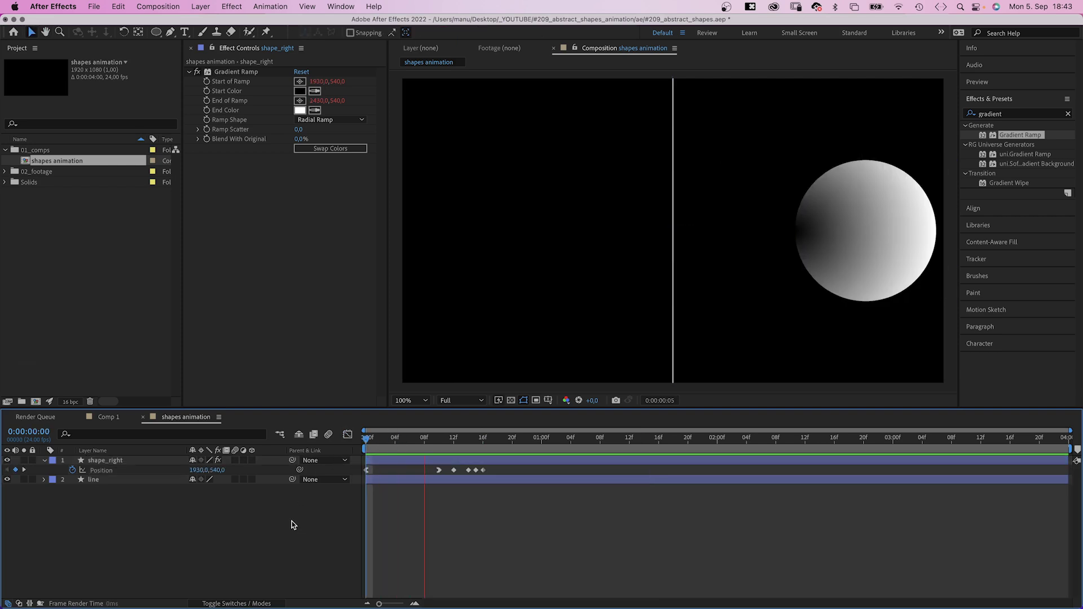
pyautogui.click(429, 456)
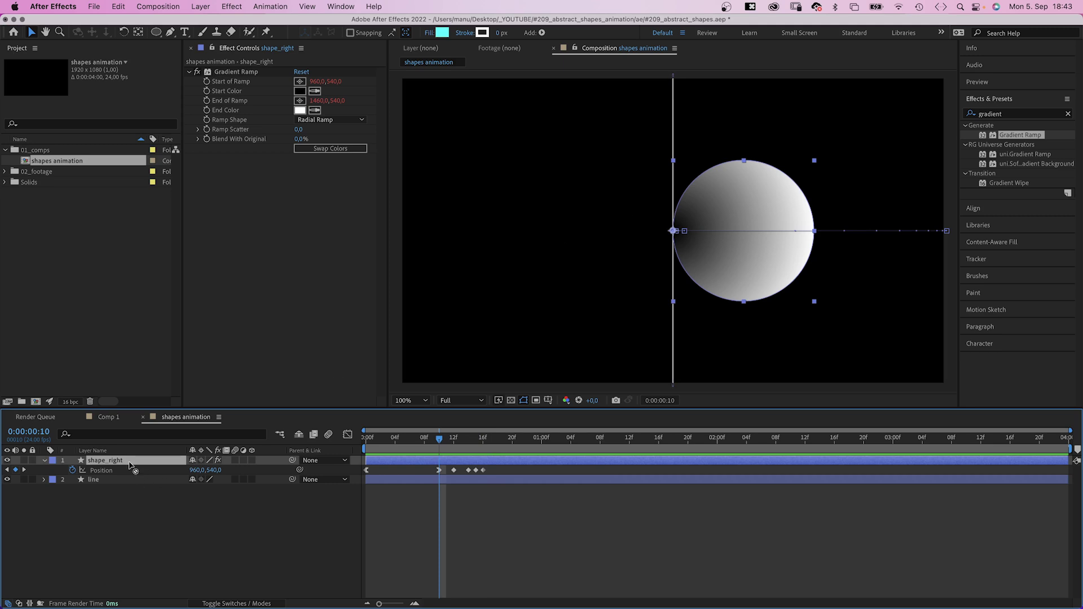
# - Duplicate shape_right and rename the copy 'shape_left'
pyautogui.press('cmd+d')
pyautogui.press('Return')
pyautogui.press('Right')
pyautogui.press('BackSpace')
pyautogui.press('BackSpace')
pyautogui.press('BackSpace')
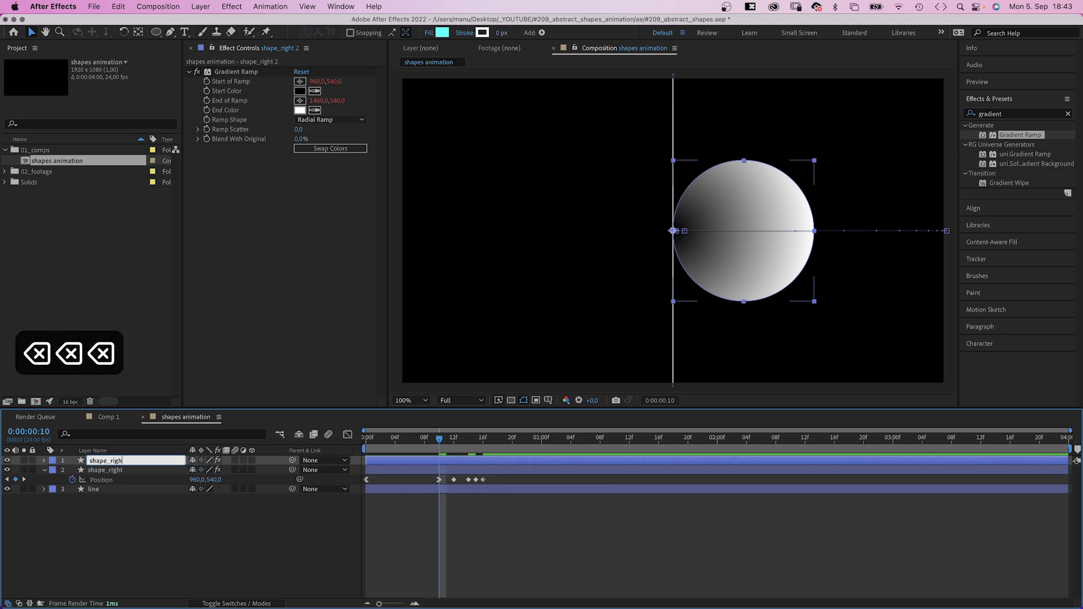
pyautogui.press('BackSpace')
pyautogui.press('BackSpace')
pyautogui.press('BackSpace')
pyautogui.press('BackSpace')
pyautogui.write('left')
pyautogui.press('Return')
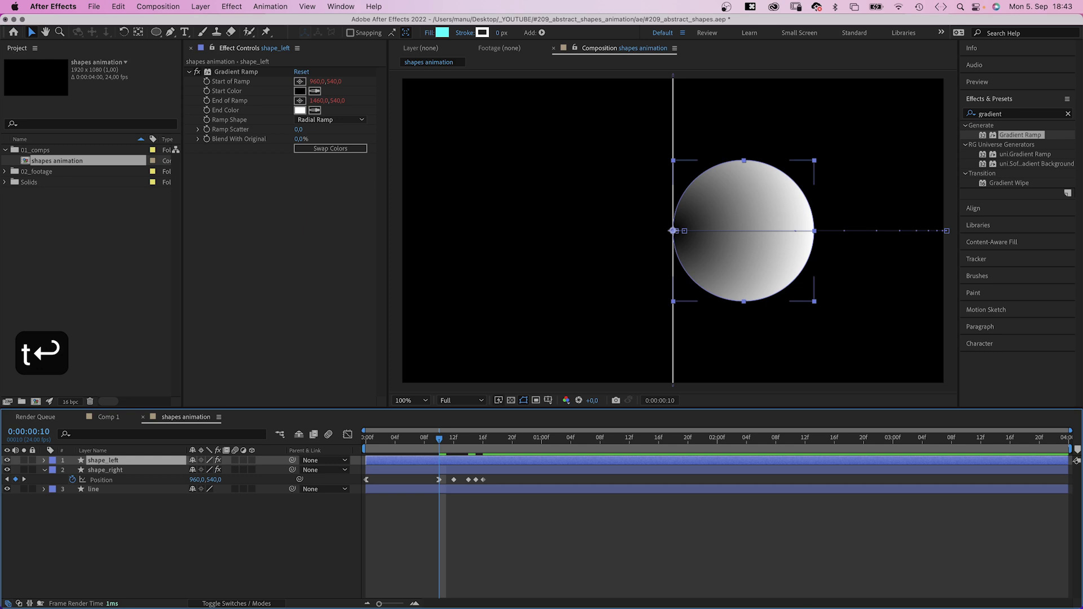
# - Flip shape_left horizontally
pyautogui.click(194, 6)
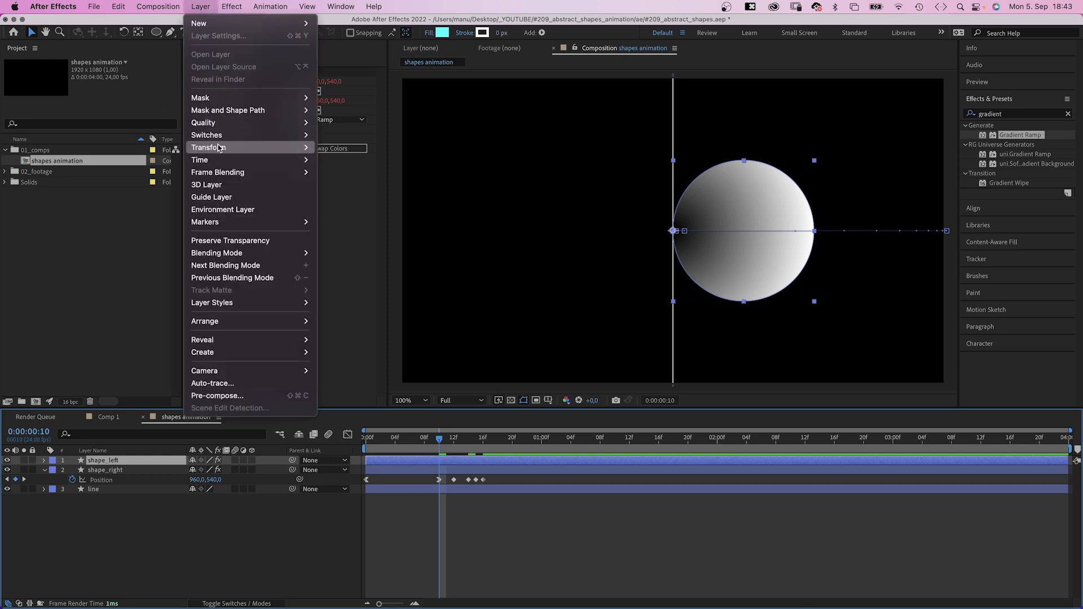
pyautogui.moveTo(220, 149)
pyautogui.click(427, 246)
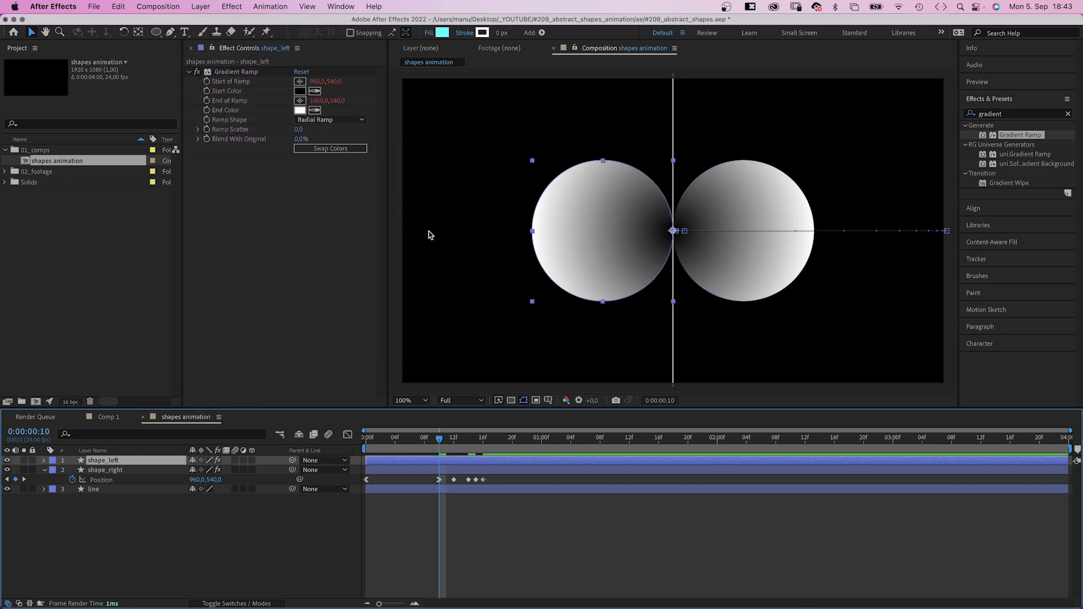
# - Move shape_left's first Position keyframe off the left edge at -10,540
pyautogui.press('p')
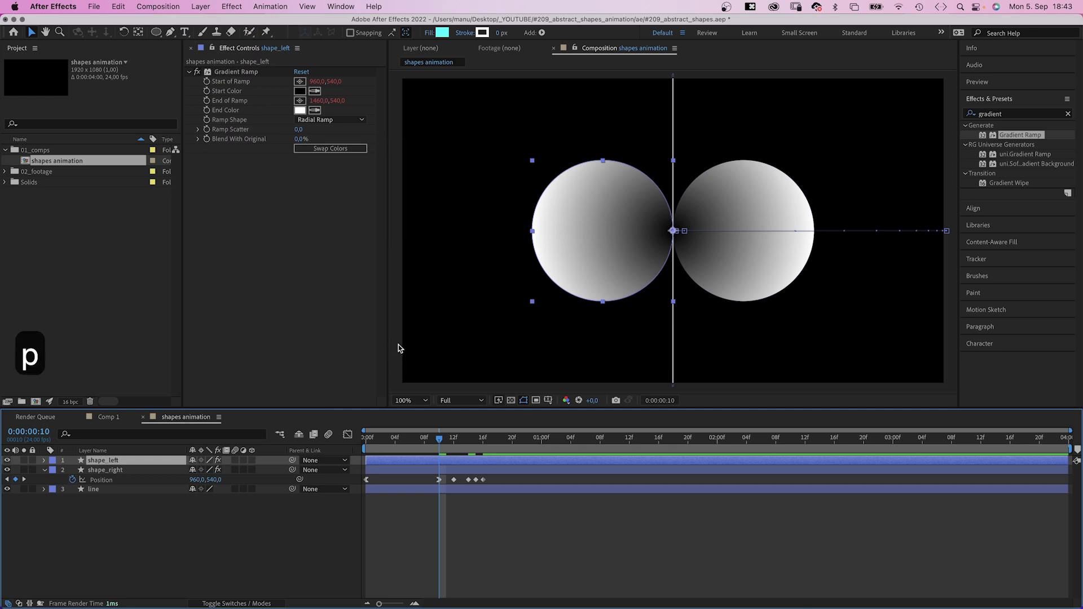
pyautogui.moveTo(421, 438); pyautogui.dragTo(358, 443)
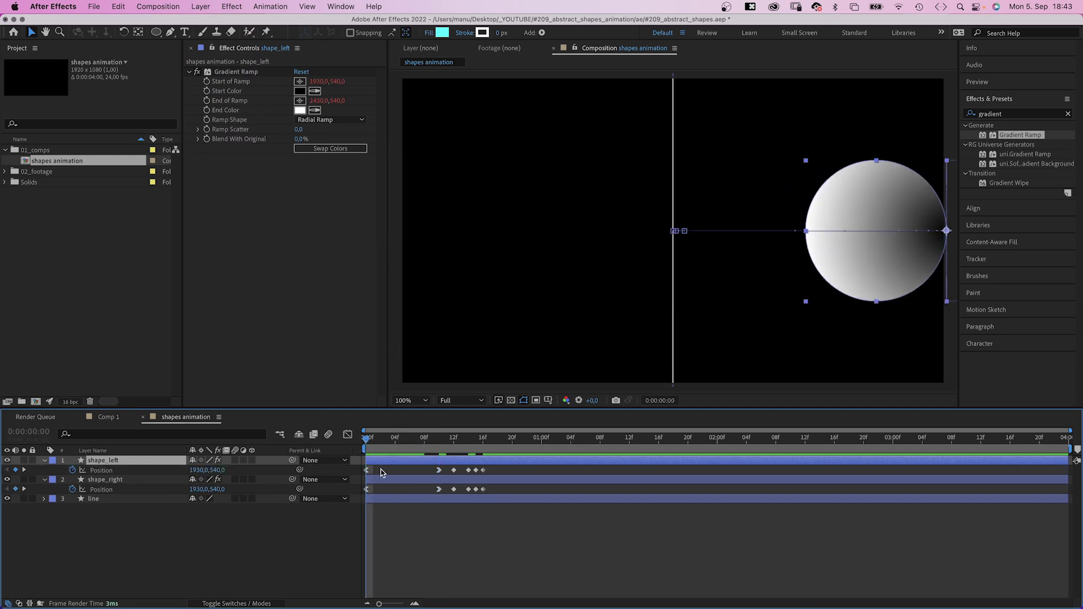
pyautogui.click(367, 470)
pyautogui.moveTo(947, 232); pyautogui.dragTo(398, 230)
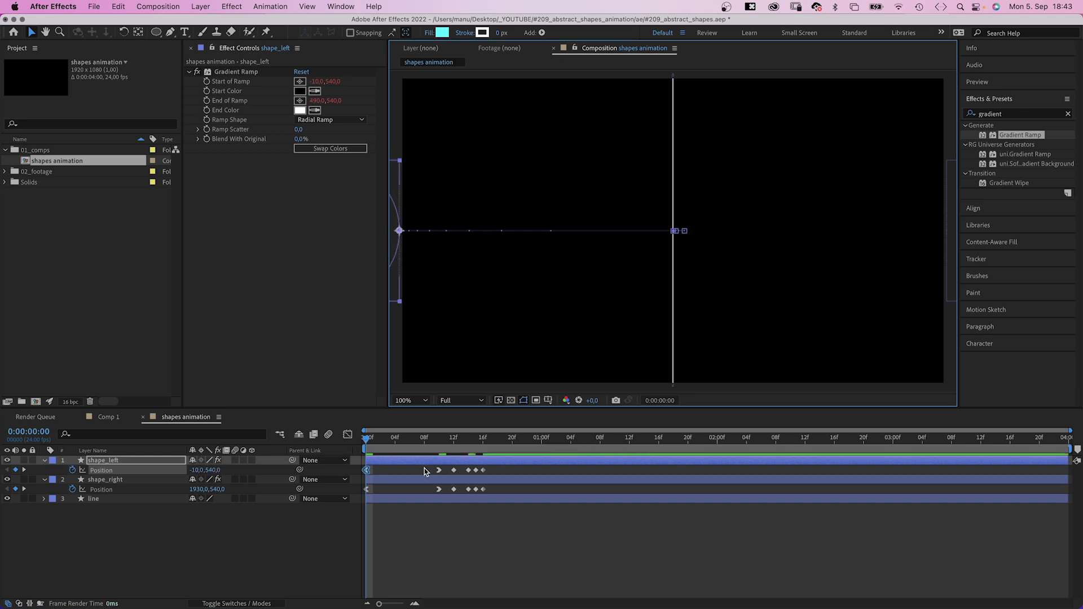
# - Nudge shape_left's keyframes at frames 12 and 15 leftward and delay the layer two frames
pyautogui.click(431, 439)
pyautogui.moveTo(435, 443); pyautogui.dragTo(453, 443)
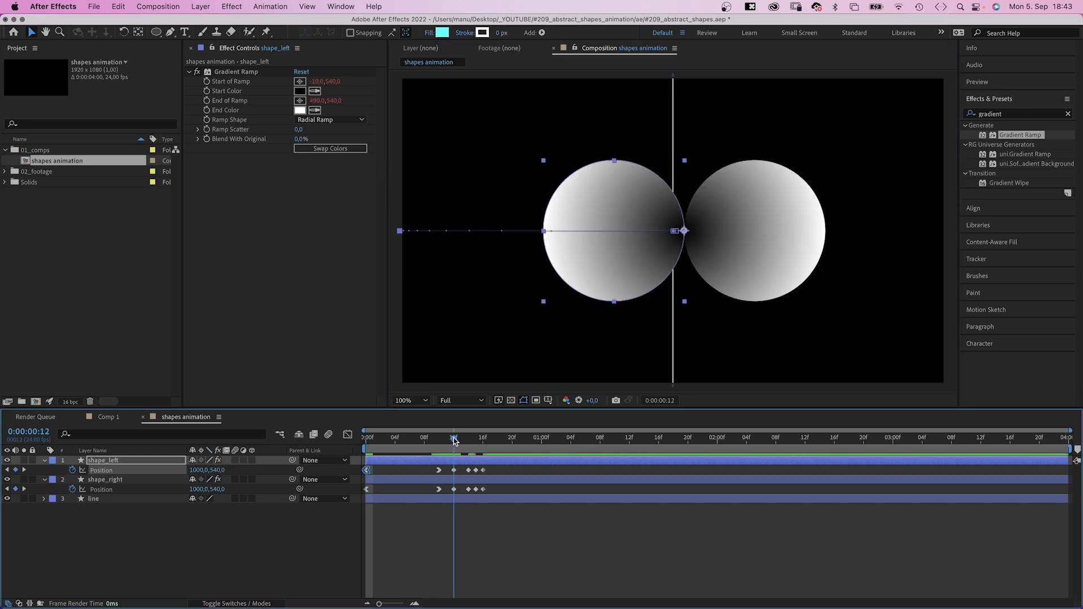
pyautogui.click(454, 470)
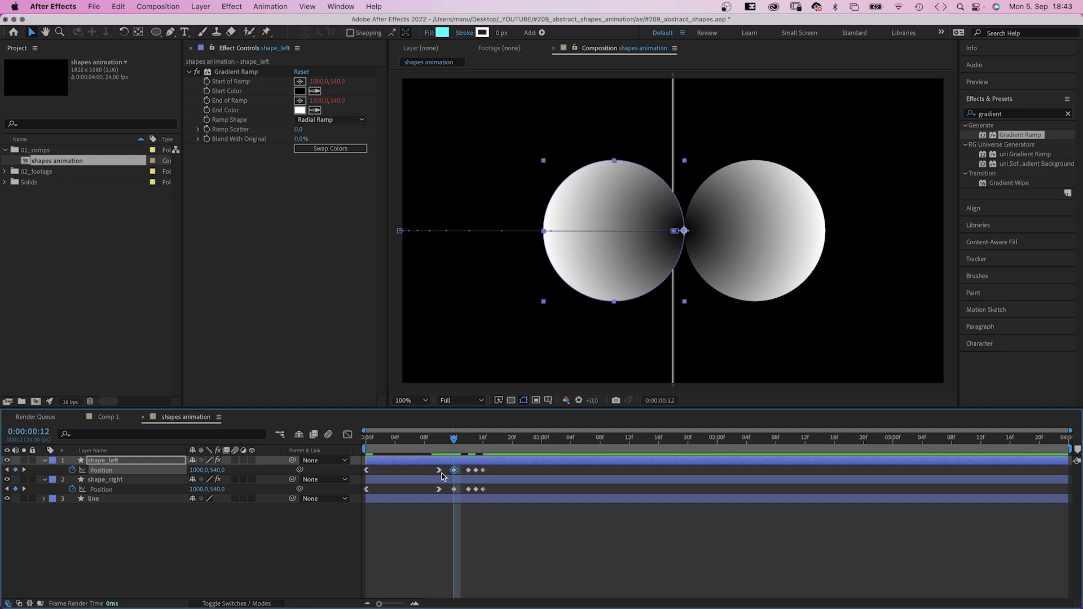
pyautogui.hotkey('shift', 'Left')
pyautogui.hotkey('shift', 'Left')
pyautogui.hotkey('shift', 'Left')
pyautogui.hotkey('shift', 'Left')
pyautogui.hotkey('shift', 'Left')
pyautogui.hotkey('shift', 'Left')
pyautogui.hotkey('shift', 'Left')
pyautogui.hotkey('shift', 'Left')
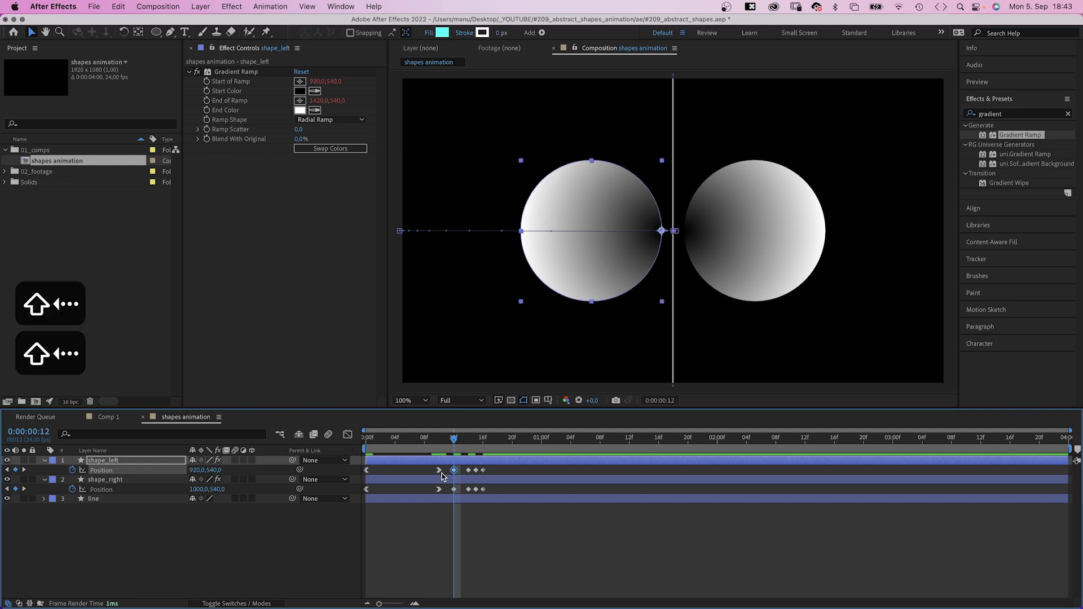
pyautogui.press('super+Right')
pyautogui.press('super+Right')
pyautogui.press('super+Right')
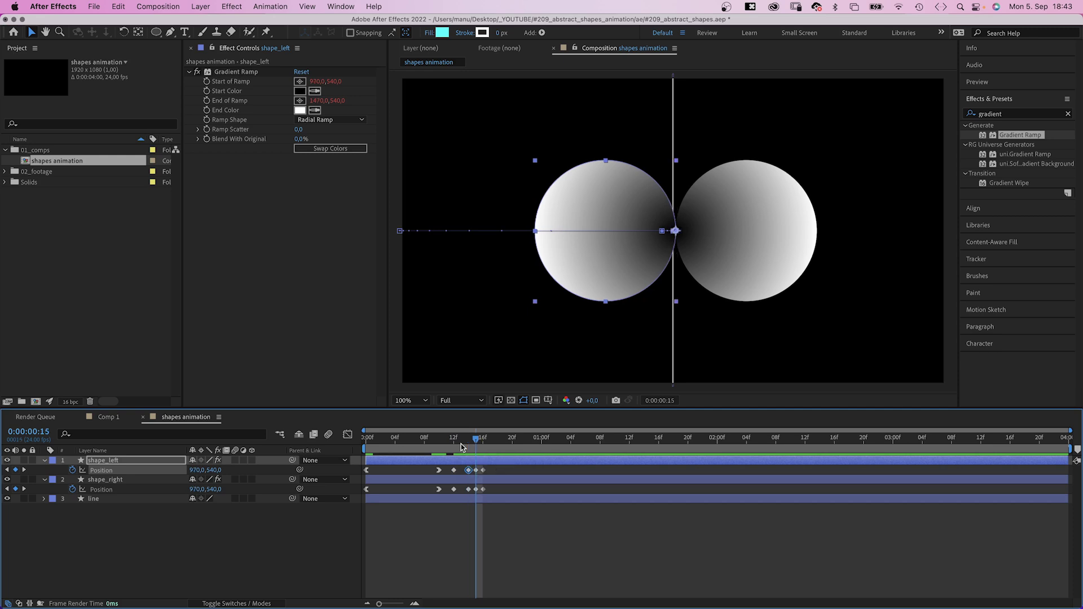
pyautogui.hotkey('shift', 'Left')
pyautogui.press('Left')
pyautogui.press('Left')
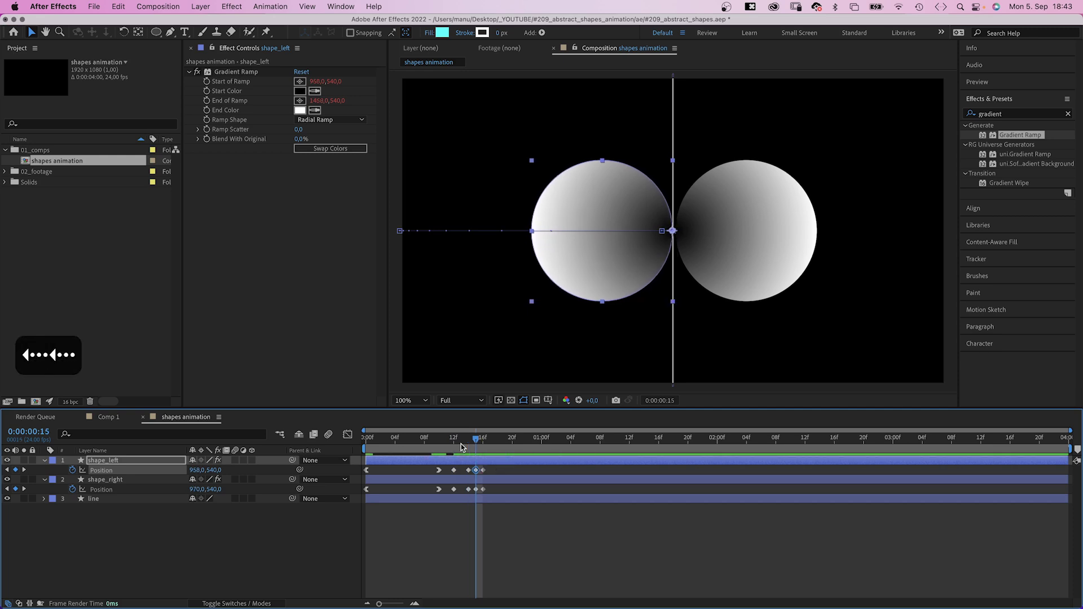
pyautogui.press('Left')
pyautogui.press('Left')
pyautogui.press('Left')
pyautogui.press('Left')
pyautogui.press('Left')
pyautogui.press('Left')
pyautogui.press('Left')
pyautogui.press('Left')
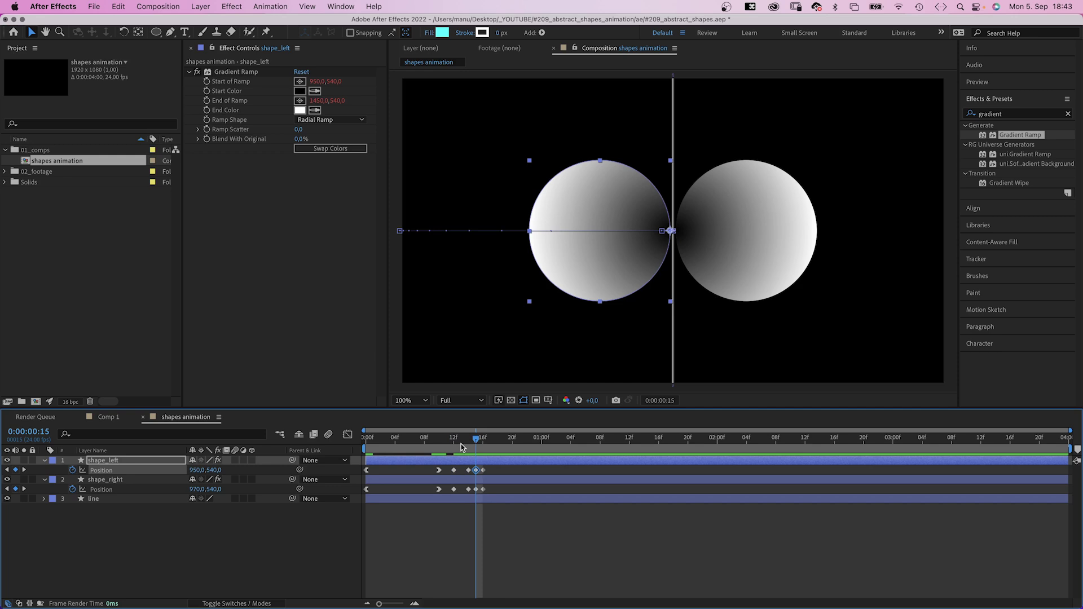
pyautogui.press('super+Right')
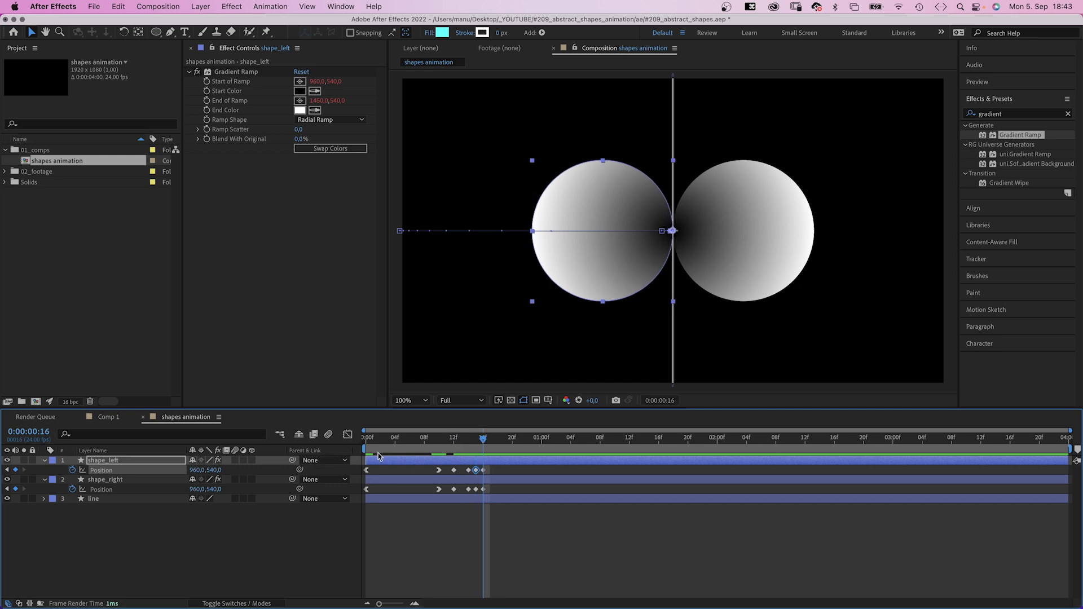
pyautogui.moveTo(379, 458); pyautogui.dragTo(395, 460)
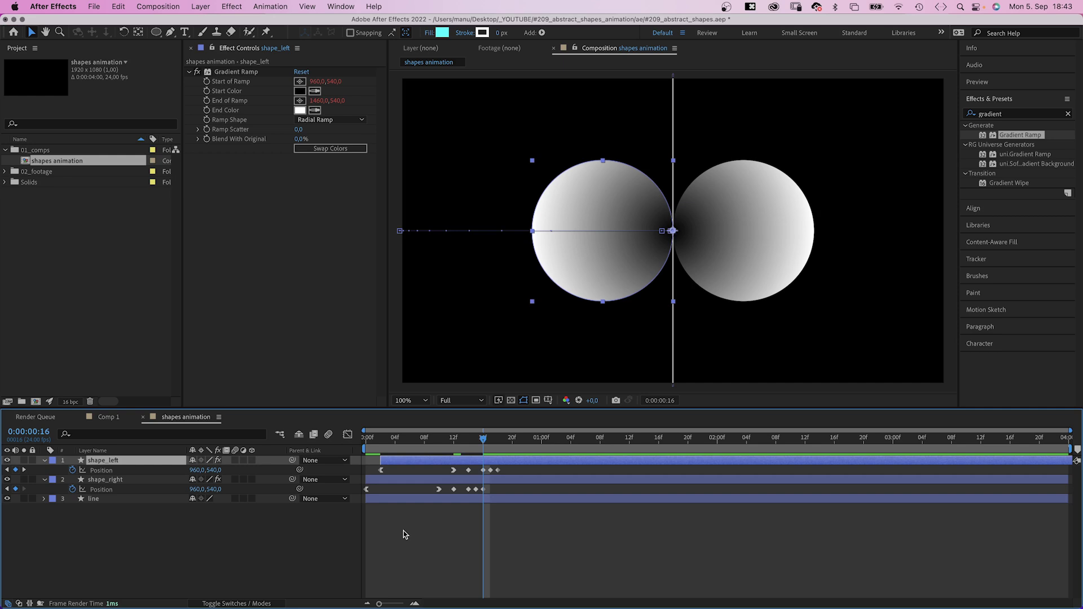
# - Preview the animation, then add a Position keyframe for shape_left at 1:00
pyautogui.press('space')
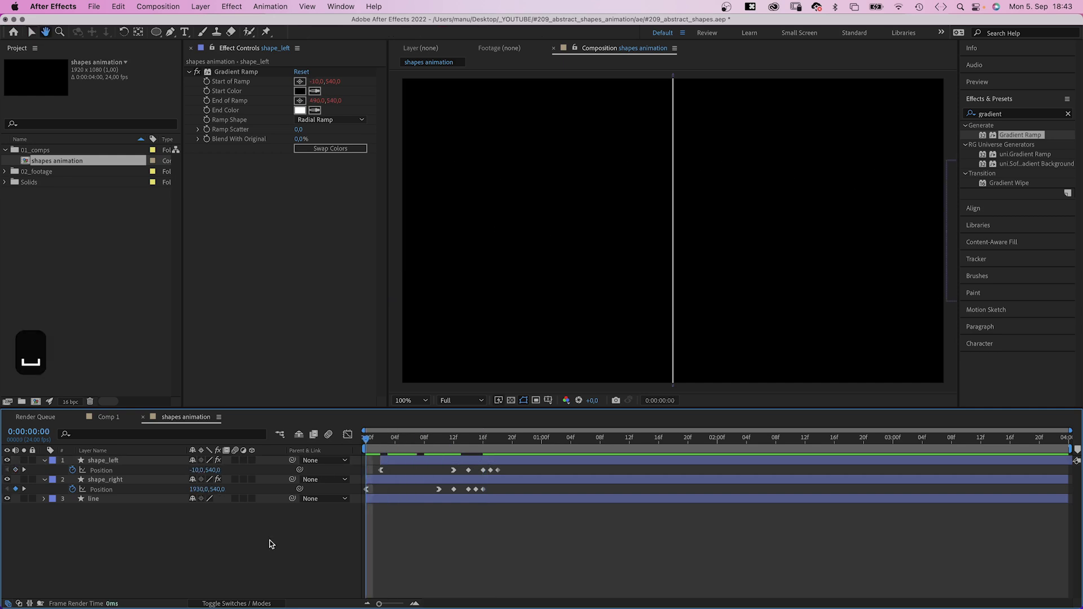
pyautogui.press('space')
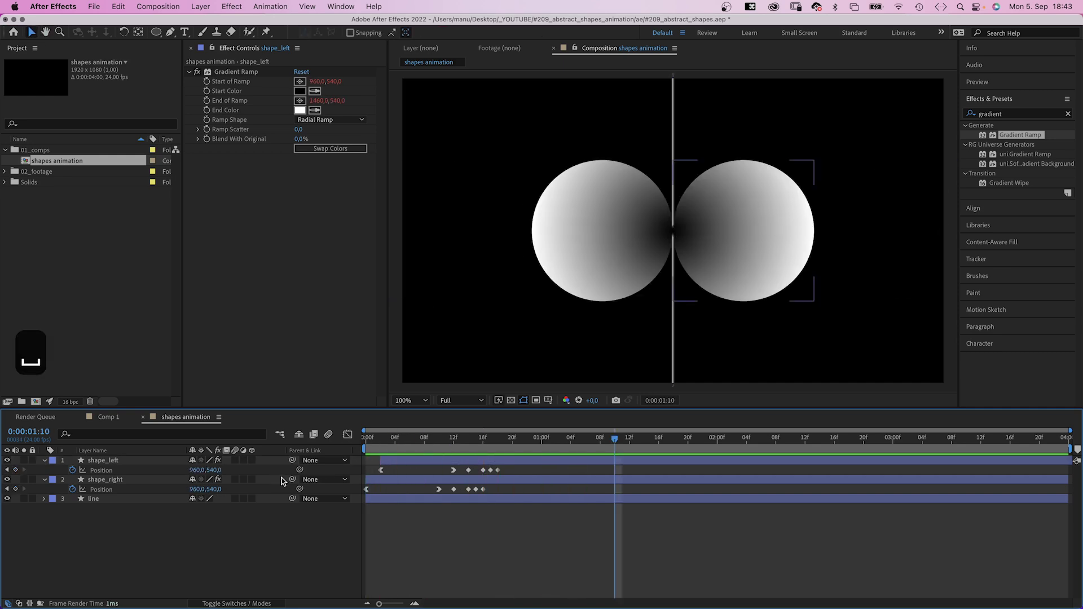
pyautogui.click(596, 273)
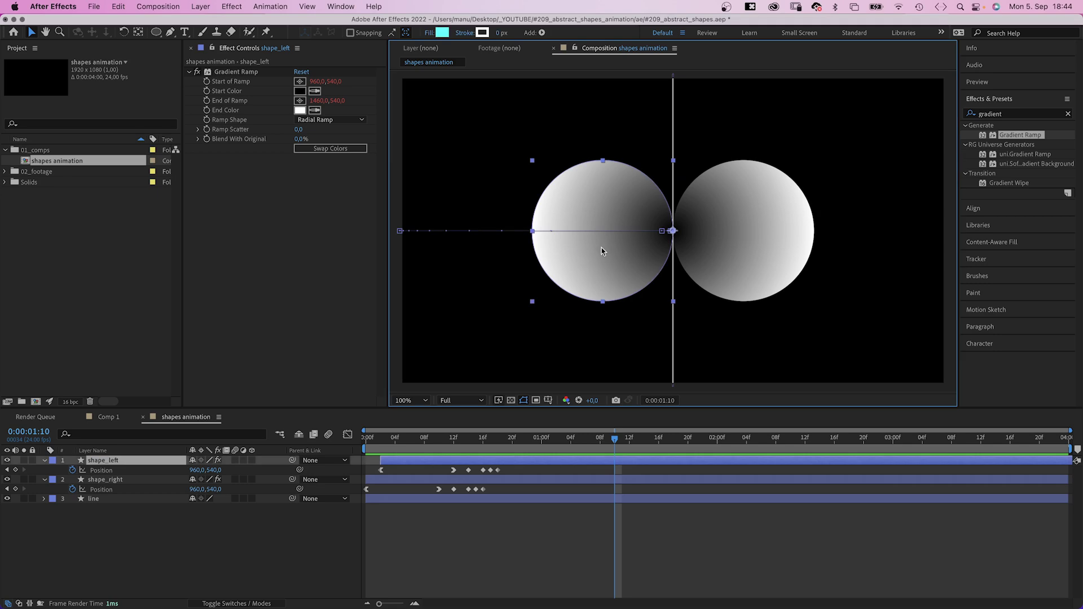
pyautogui.click(542, 441)
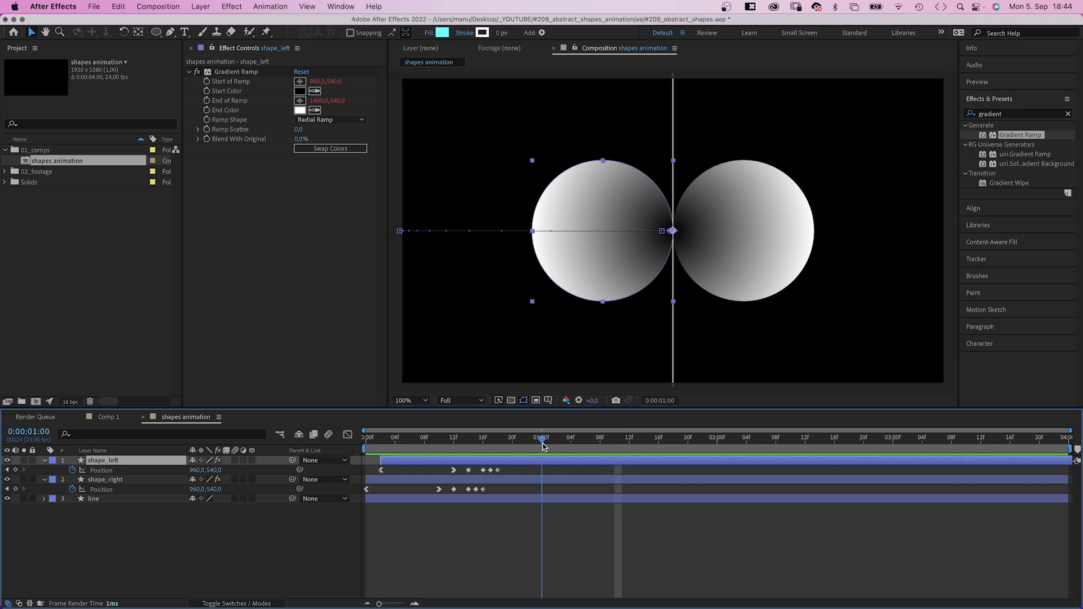
pyautogui.click(15, 471)
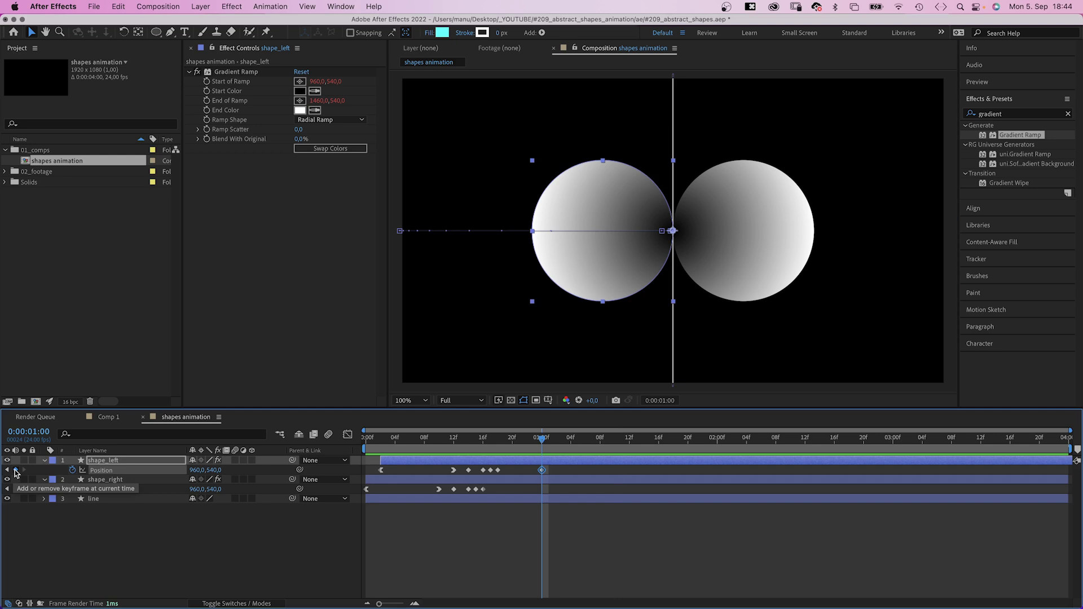
# - Move shape_left to X position 1460 at 1:05
pyautogui.moveTo(542, 439); pyautogui.dragTo(580, 439)
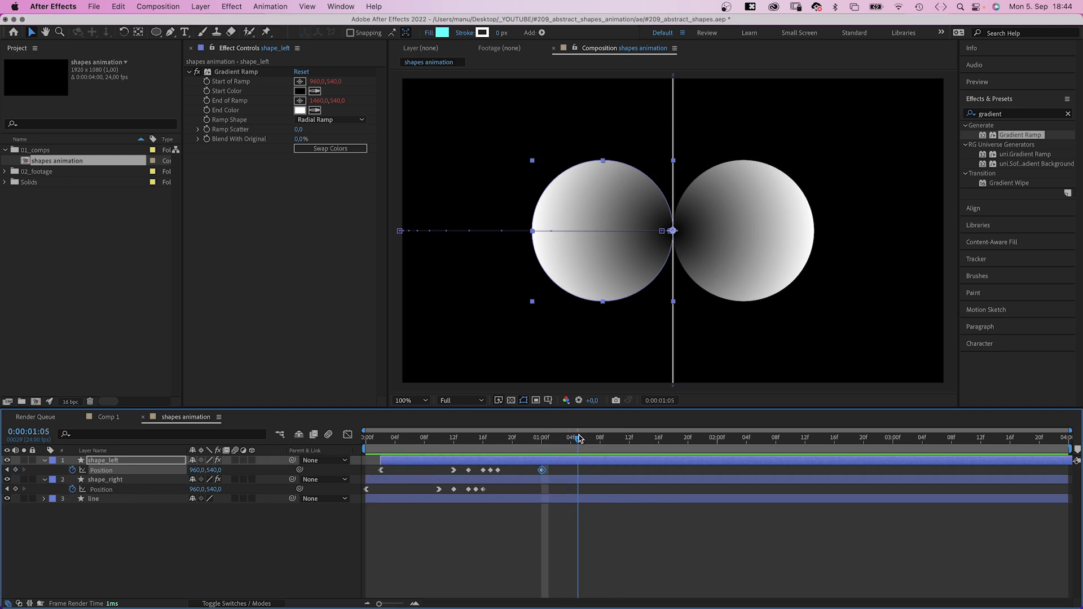
pyautogui.moveTo(195, 470); pyautogui.dragTo(451, 450)
pyautogui.click(198, 471)
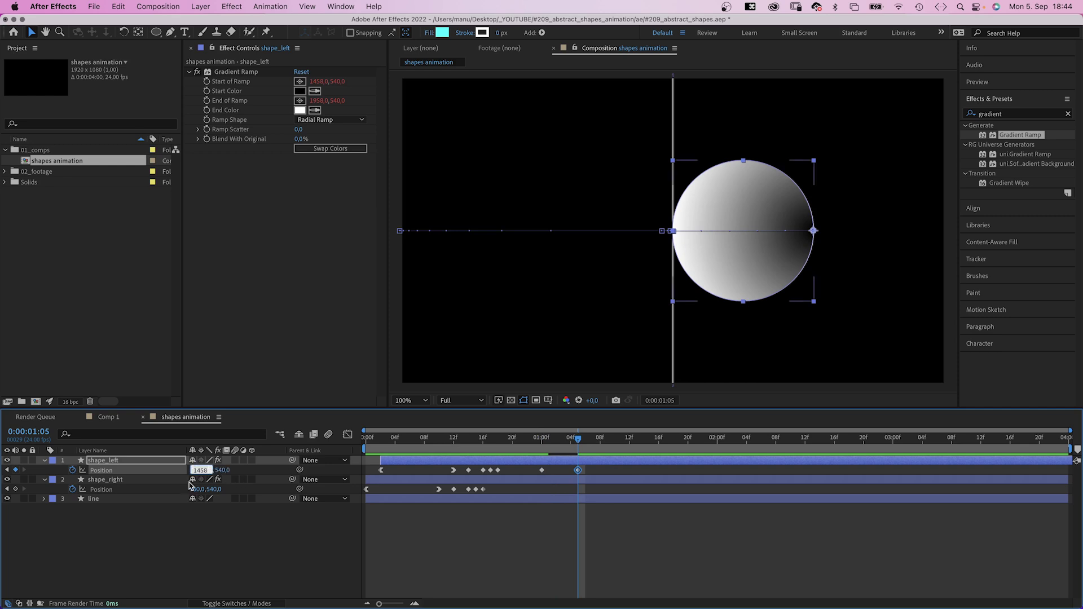
pyautogui.write('1460')
pyautogui.press('Return')
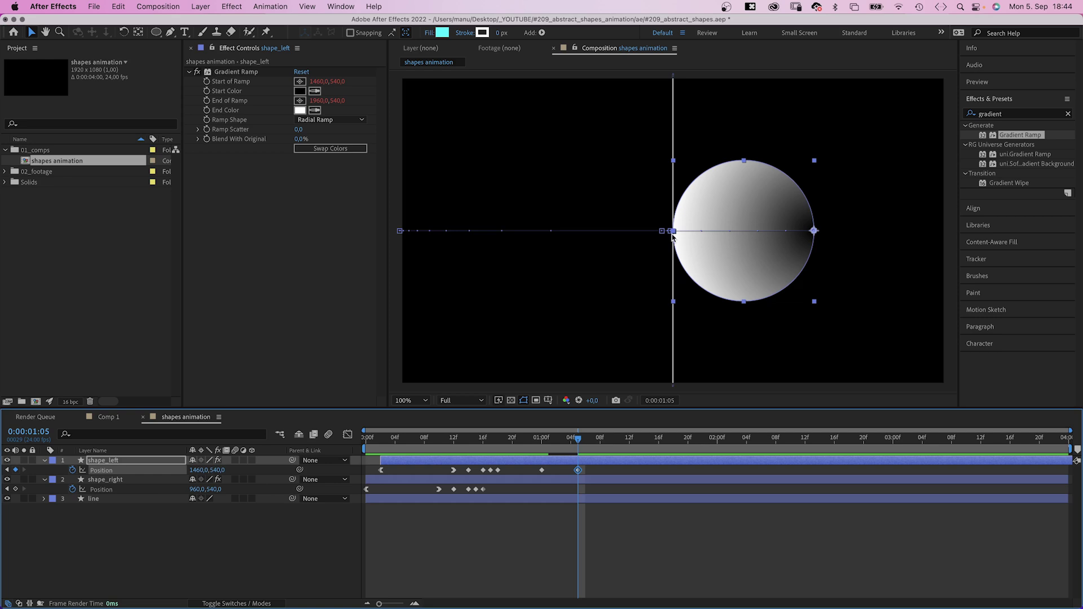
# - Create a full-frame rectangle shape layer, undoing the one added to shape_left
pyautogui.click(156, 32)
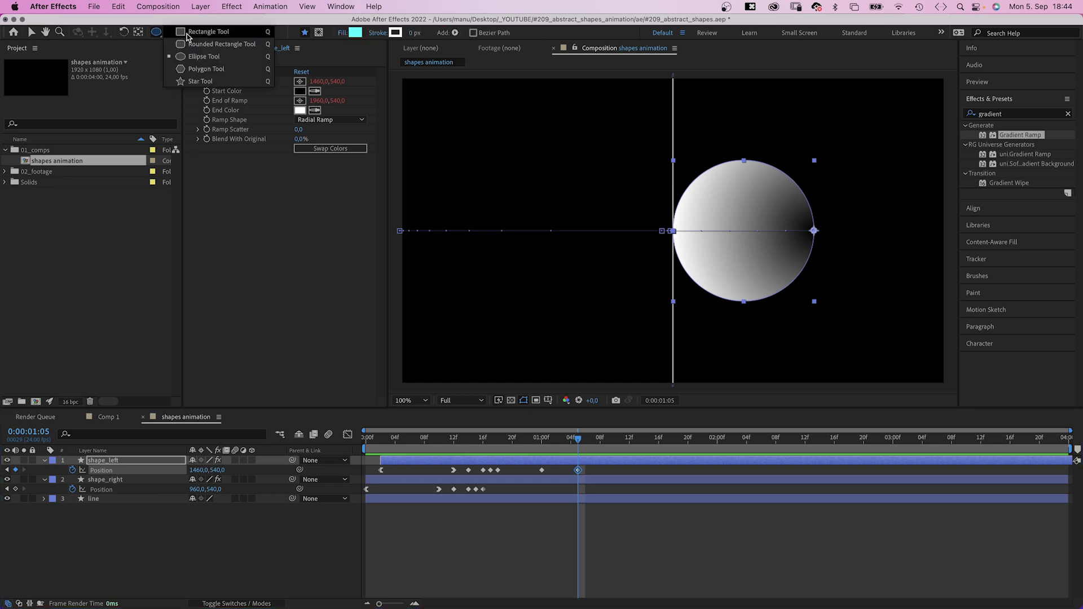
pyautogui.click(189, 36)
pyautogui.doubleClick(156, 32)
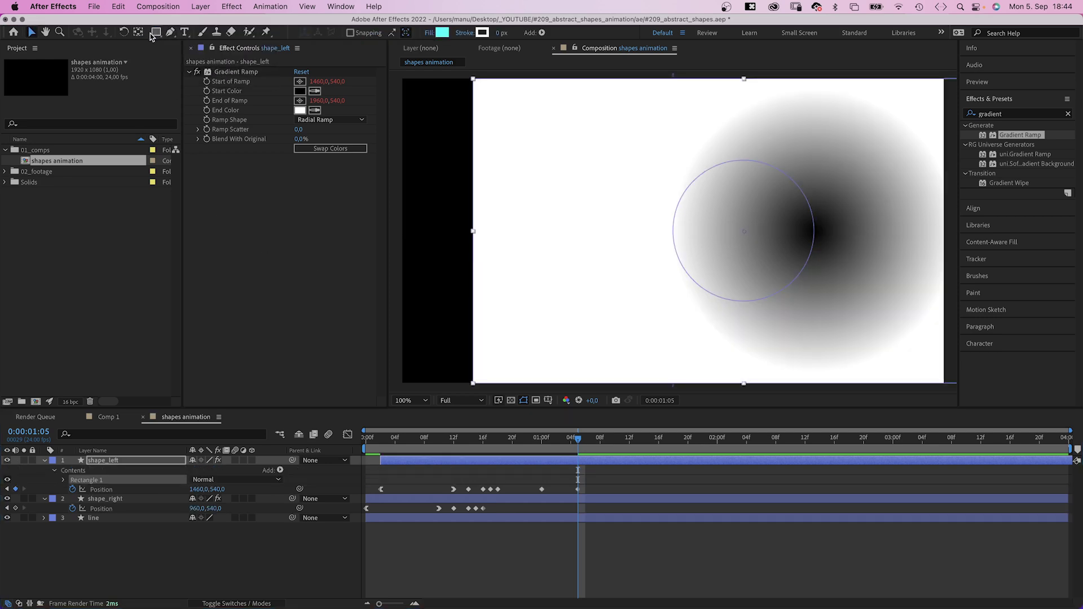
pyautogui.press('super+z')
pyautogui.click(179, 524)
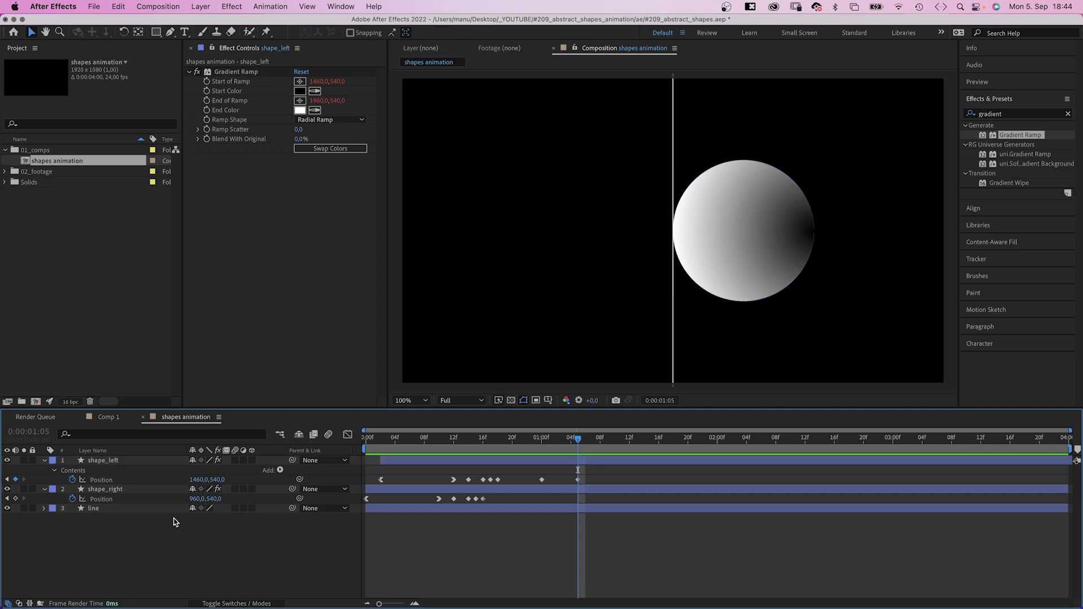
pyautogui.doubleClick(157, 32)
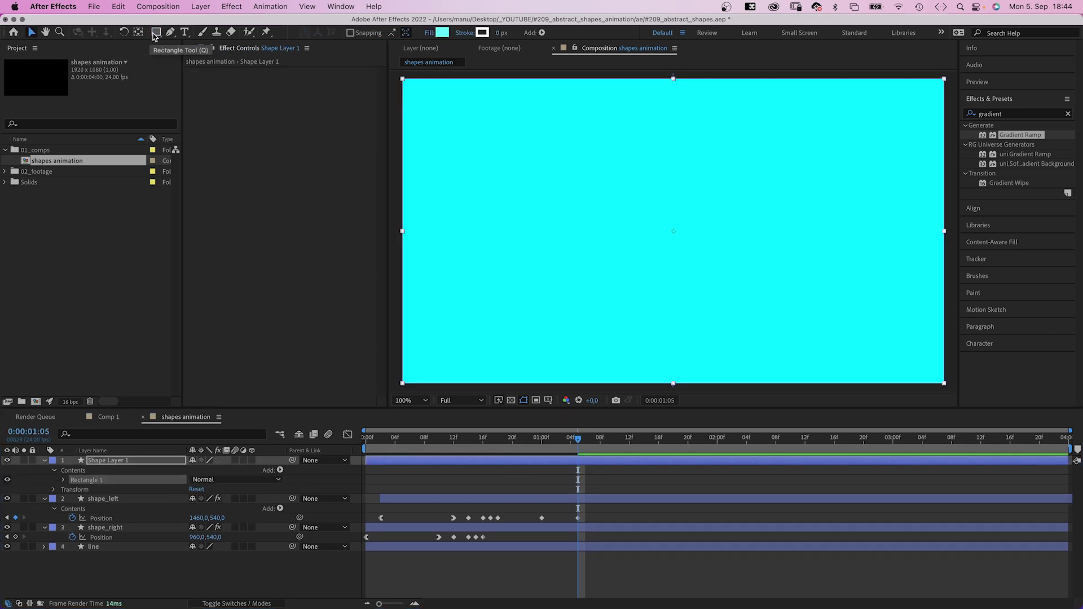
# - Rename the rectangle layer to 'mask'
pyautogui.click(115, 463)
pyautogui.press('Return')
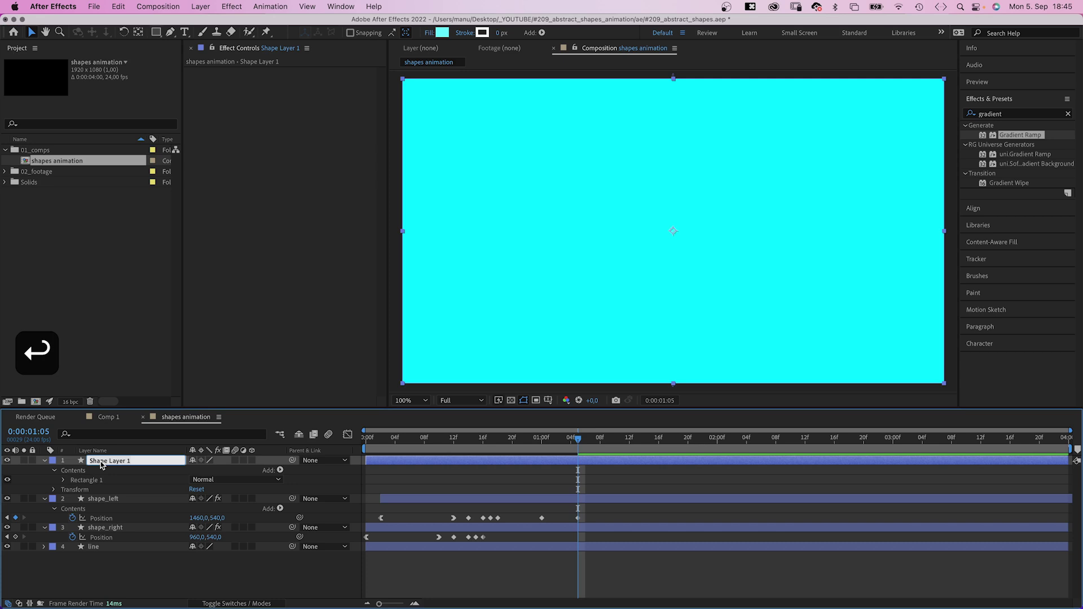
pyautogui.write('mask')
pyautogui.press('Return')
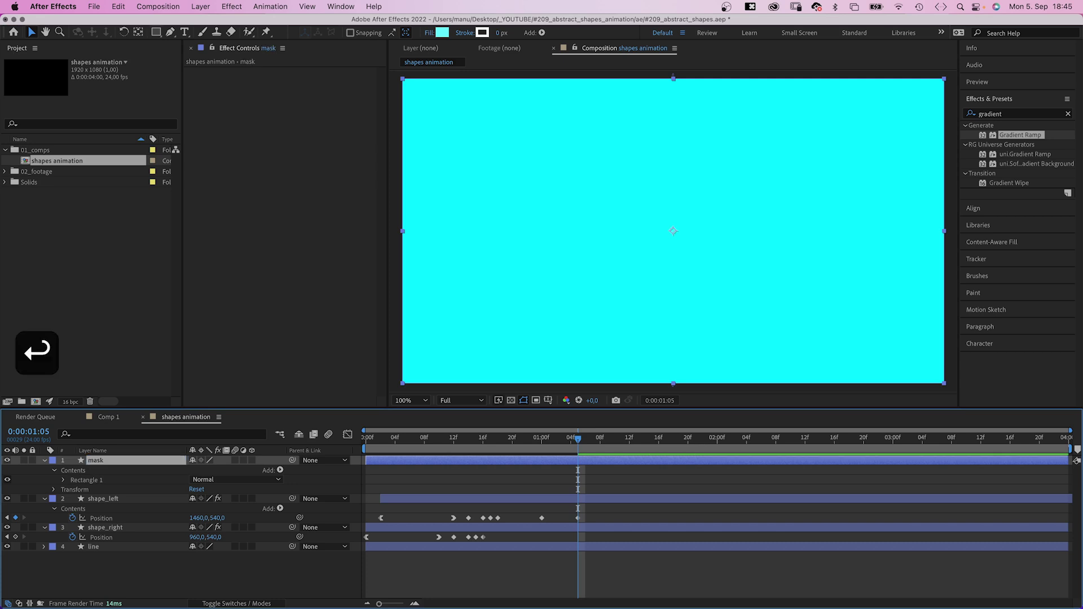
# - Set the mask's X position to 1920 to cover the right half, then reselect shape_left
pyautogui.press('p')
pyautogui.click(196, 470)
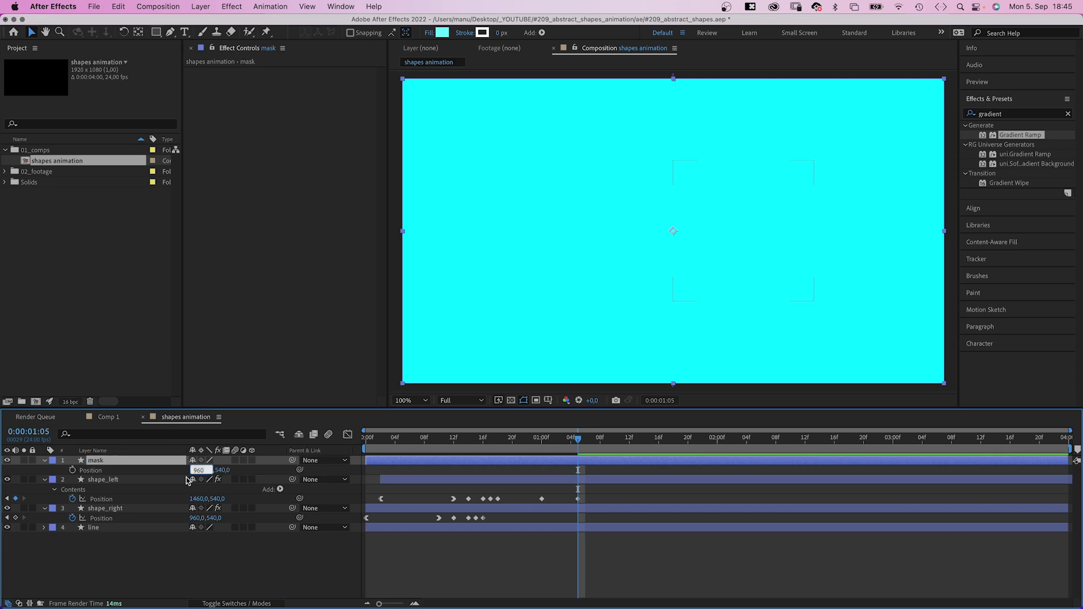
pyautogui.write('1920')
pyautogui.press('Return')
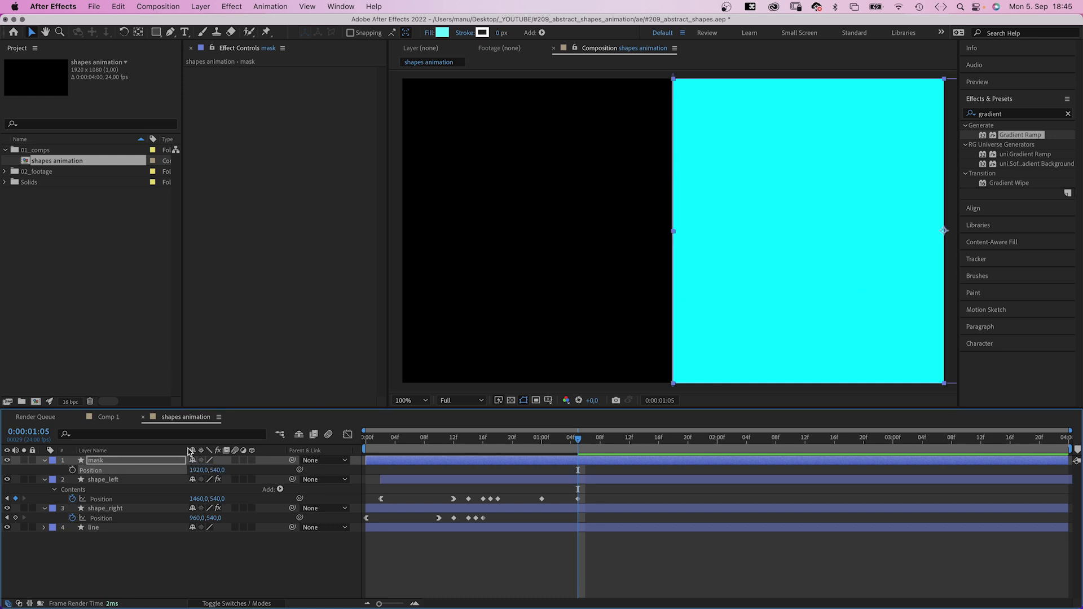
pyautogui.click(112, 483)
# - Apply Set Matte to shape_left, taking the matte from the mask layer, and hide mask
pyautogui.click(1013, 117)
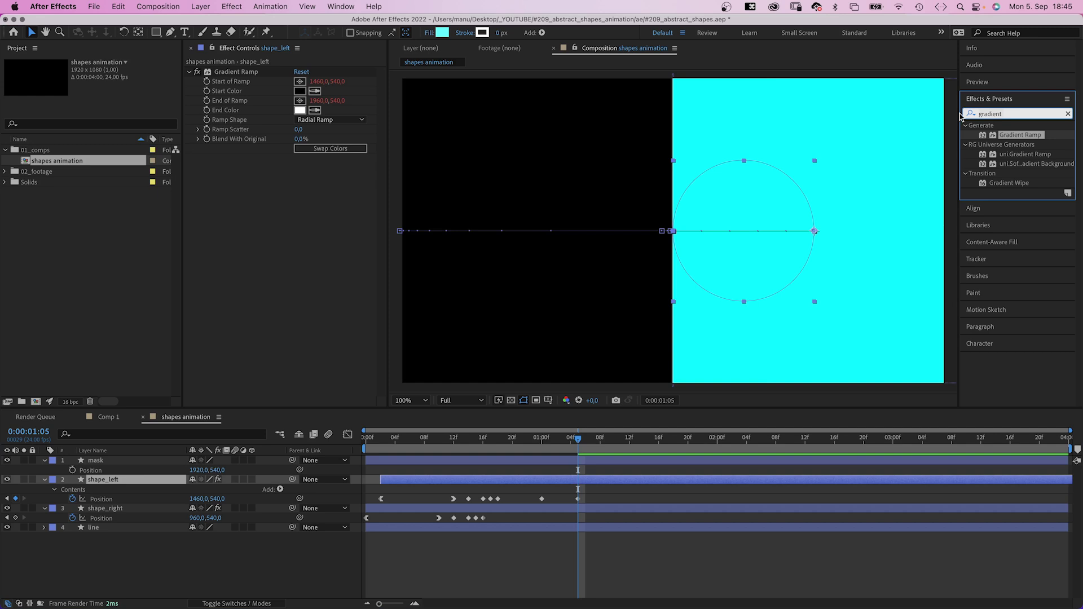
pyautogui.write('set matt')
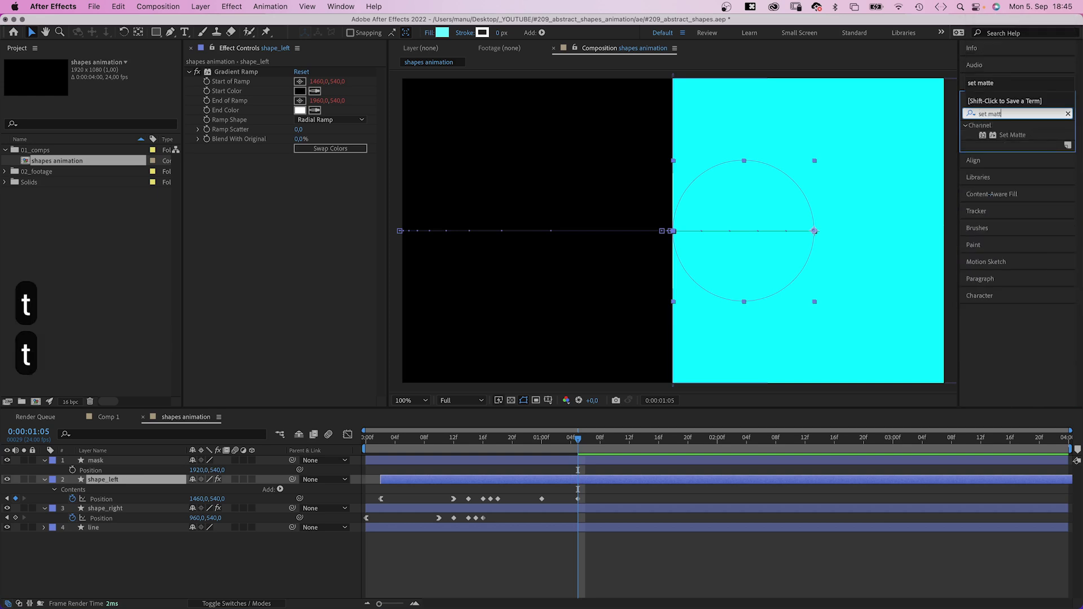
pyautogui.click(982, 137)
pyautogui.moveTo(607, 251); pyautogui.dragTo(264, 241)
pyautogui.click(310, 168)
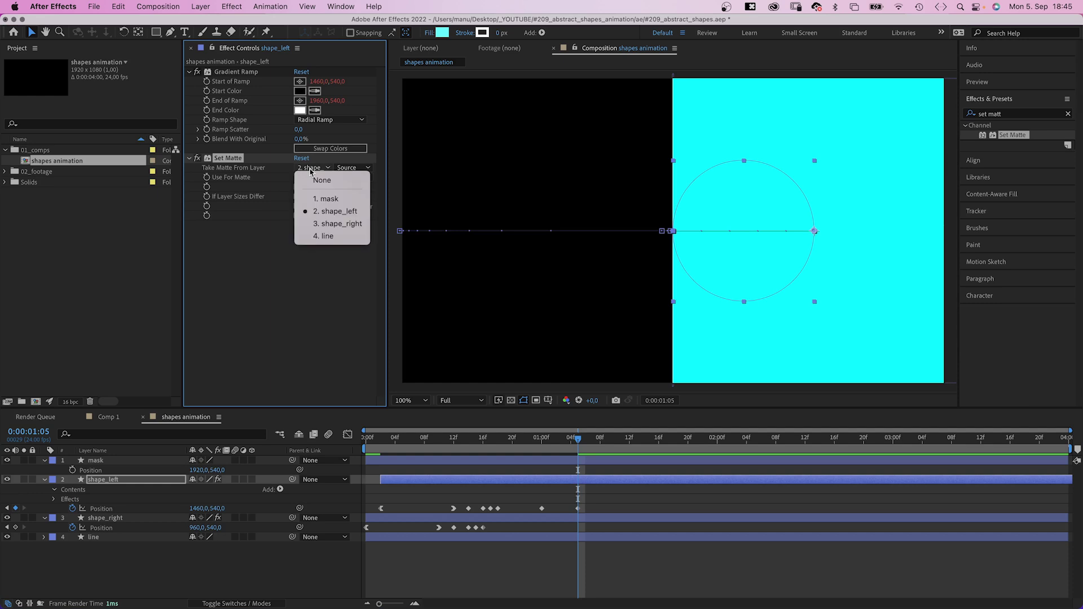
pyautogui.click(326, 199)
pyautogui.click(7, 462)
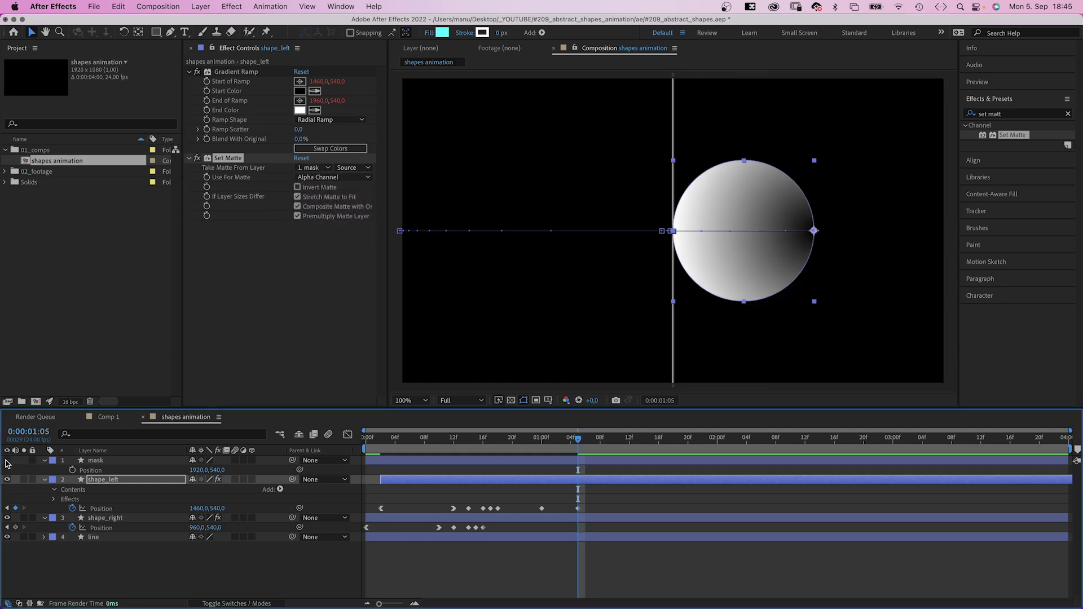
# - Invert the matte so shape_left shows only left of the line, then preview it
pyautogui.moveTo(576, 444); pyautogui.dragTo(550, 447)
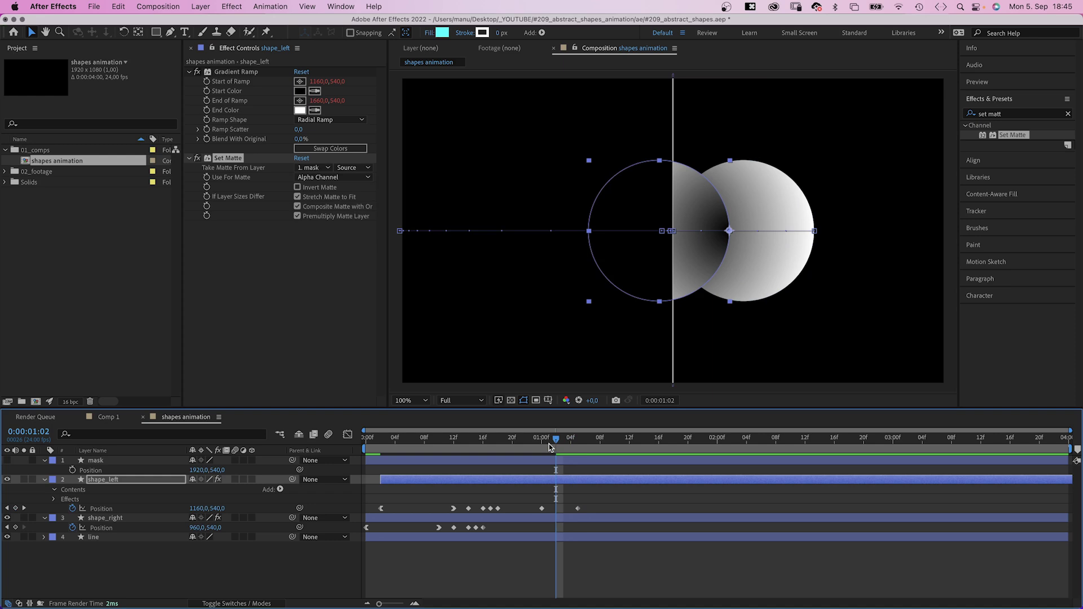
pyautogui.click(297, 187)
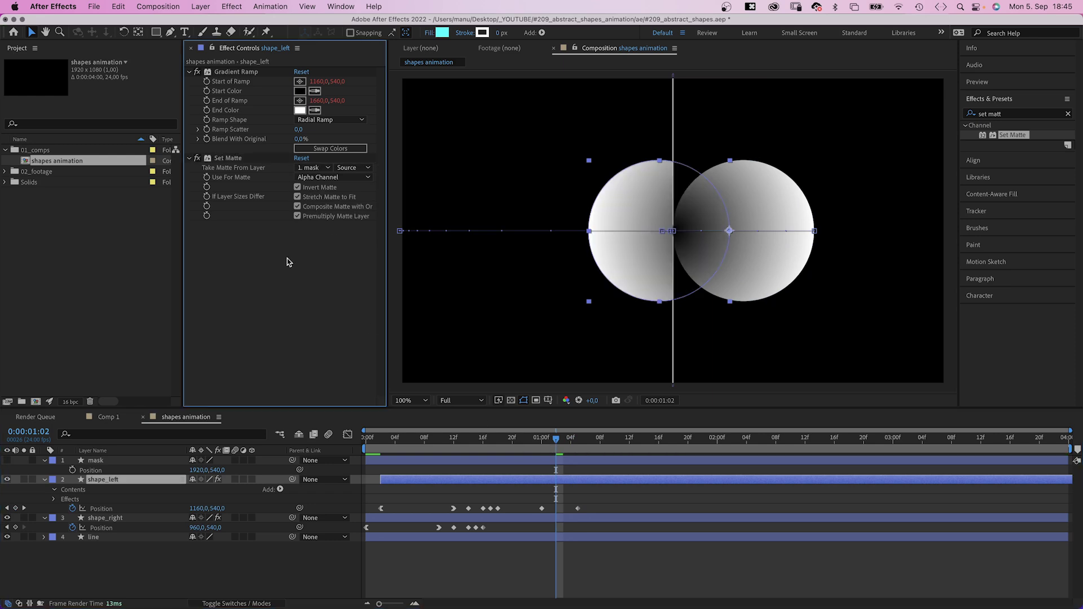
pyautogui.moveTo(552, 443); pyautogui.dragTo(366, 444)
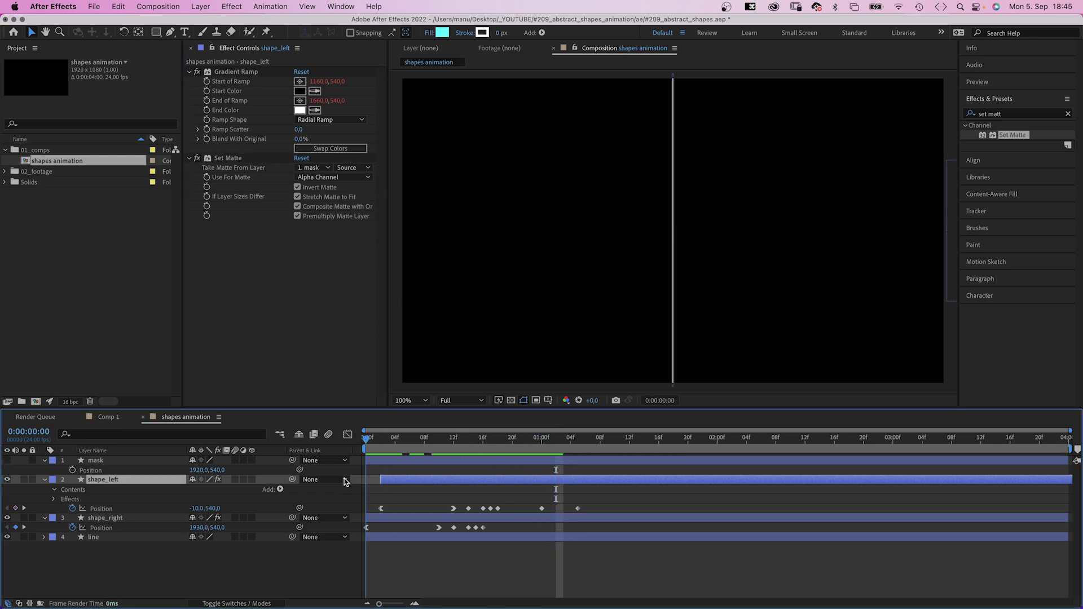
pyautogui.press('space')
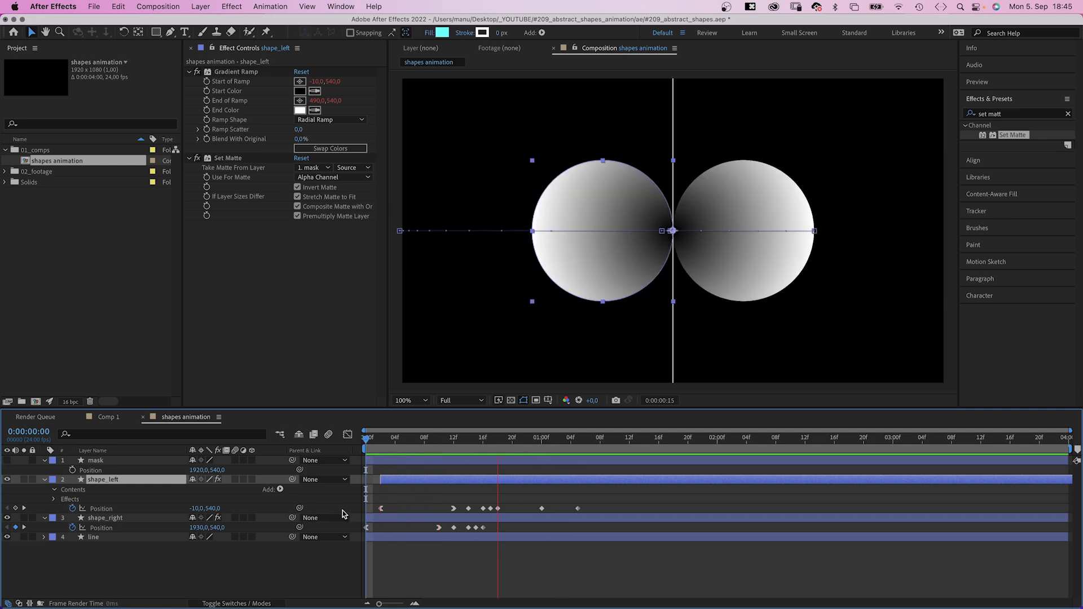
pyautogui.moveTo(575, 447); pyautogui.dragTo(541, 449)
# - Increase the easing of shape_left's position keyframe at 0:00:01:00 in the speed graph and preview
pyautogui.click(541, 508)
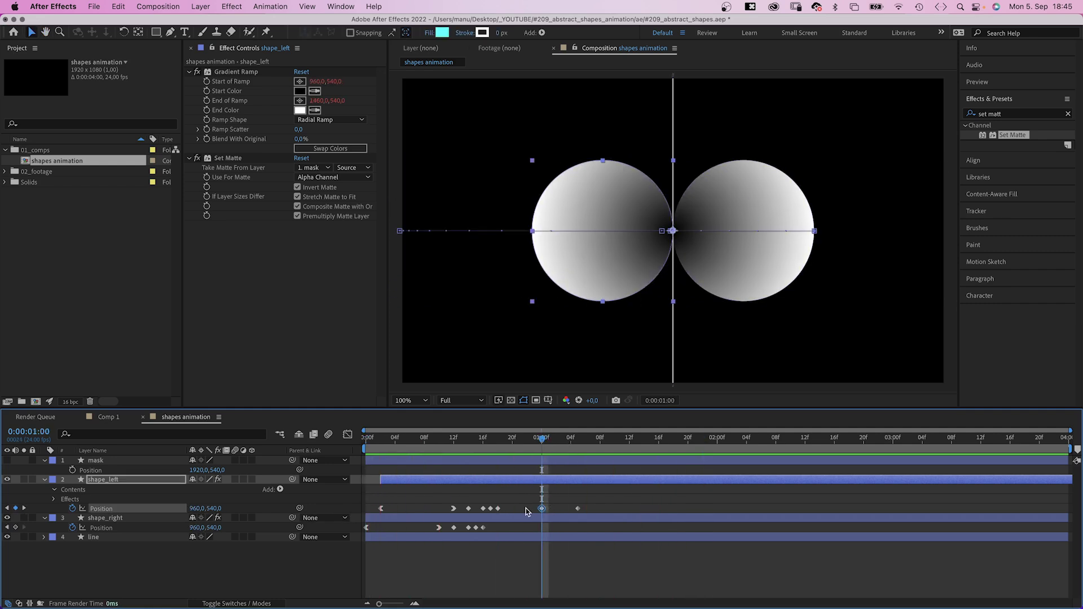
pyautogui.click(348, 435)
pyautogui.moveTo(545, 562); pyautogui.dragTo(560, 572)
pyautogui.click(348, 435)
pyautogui.press('space')
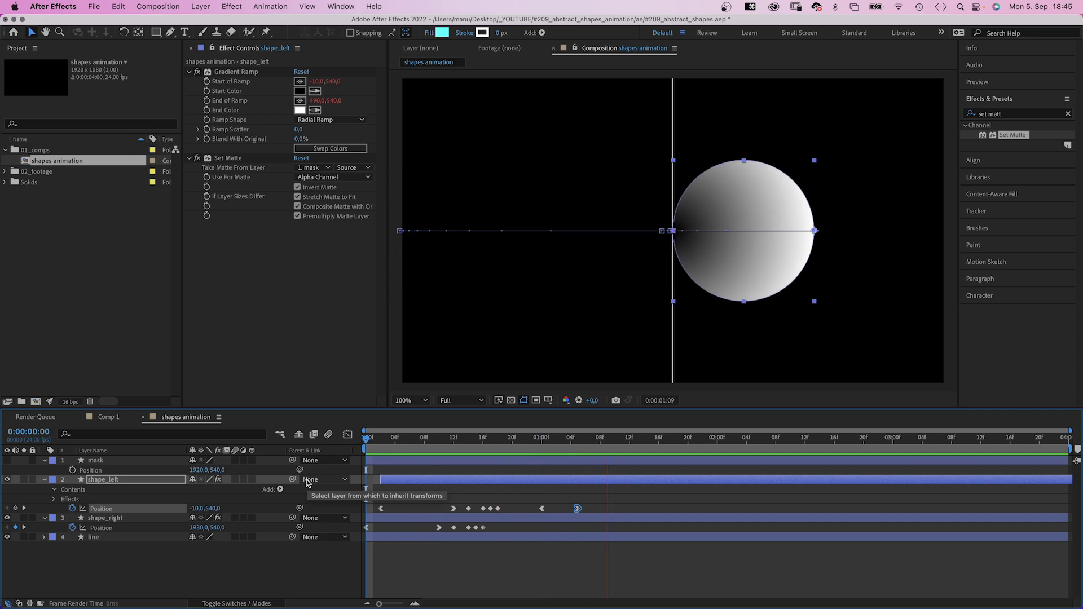
pyautogui.press('space')
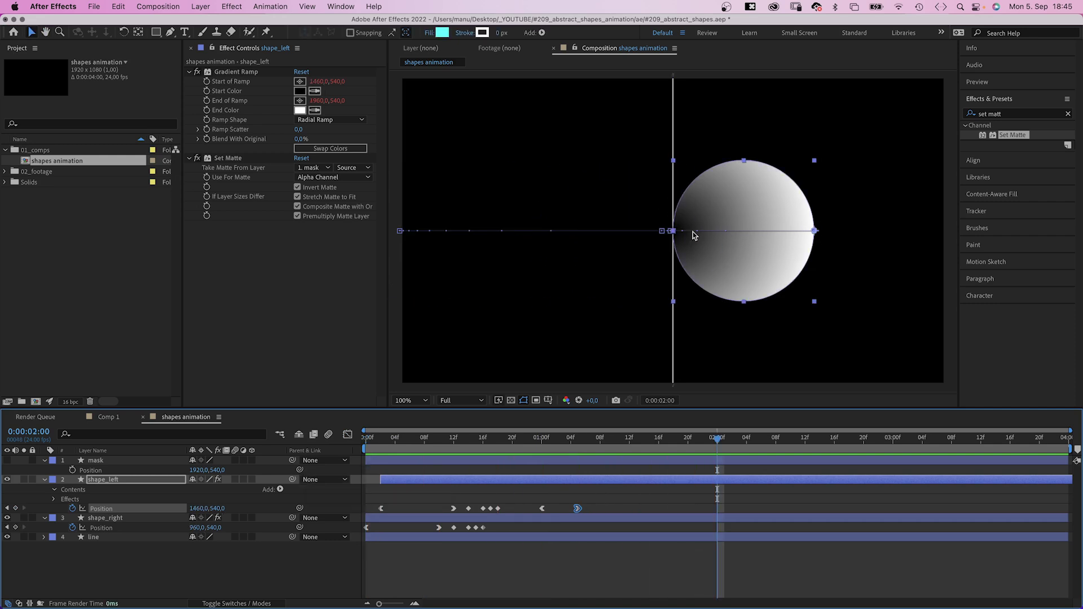
# - Create a new comp-sized ellipse shape layer and set its path size to 100×100
pyautogui.click(303, 583)
pyautogui.moveTo(158, 35); pyautogui.dragTo(178, 57)
pyautogui.doubleClick(157, 35)
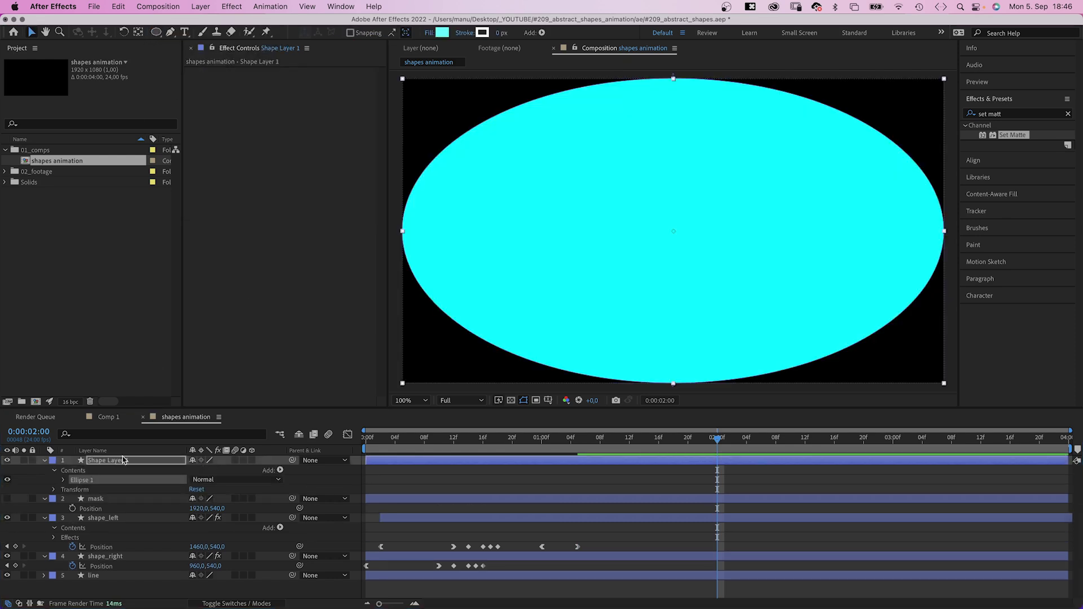
pyautogui.click(62, 480)
pyautogui.click(73, 490)
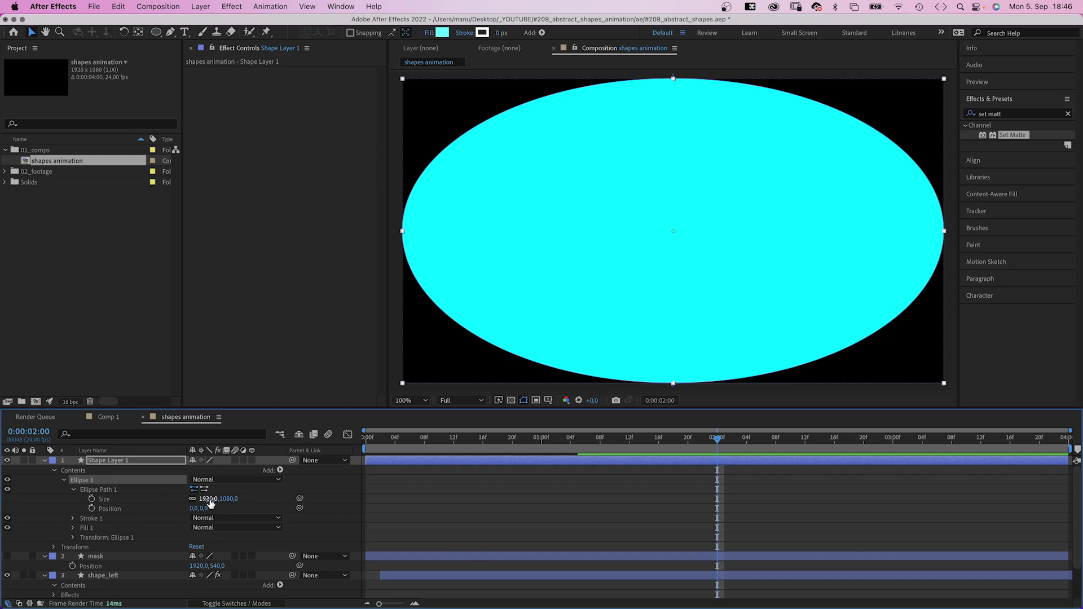
pyautogui.click(207, 498)
pyautogui.write('100')
pyautogui.press('Tab')
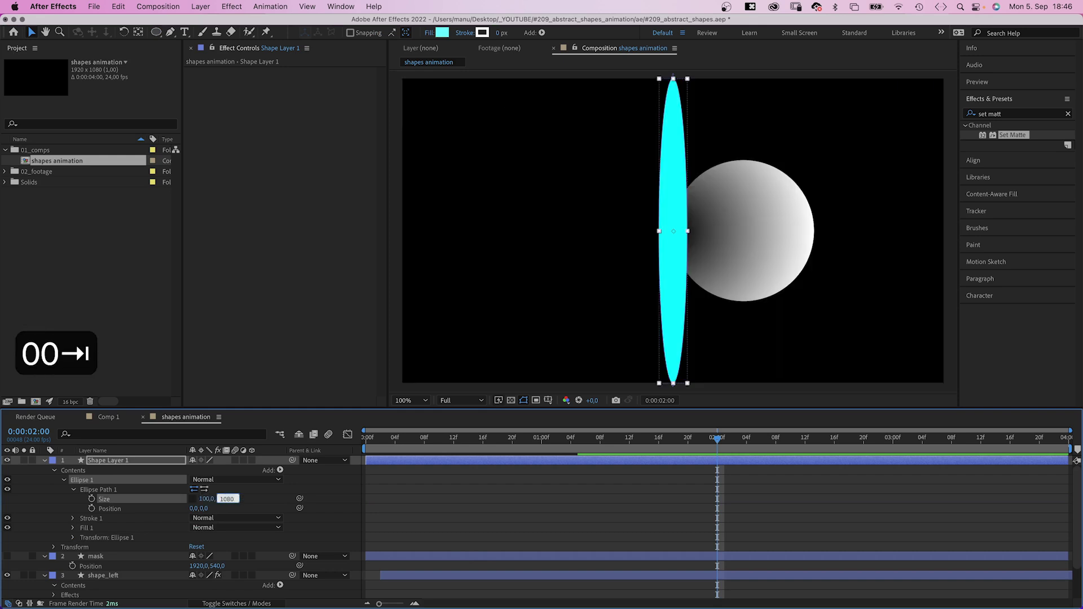
pyautogui.write('100')
pyautogui.press('Return')
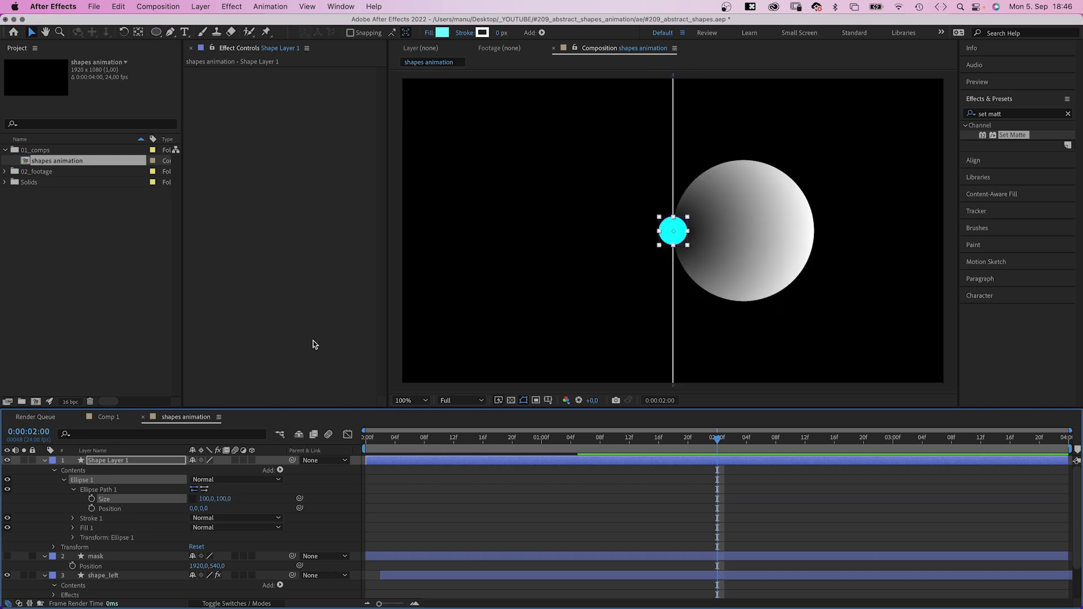
# - Give the ellipse a 1 px stroke and a black fill
pyautogui.click(500, 33)
pyautogui.write('1')
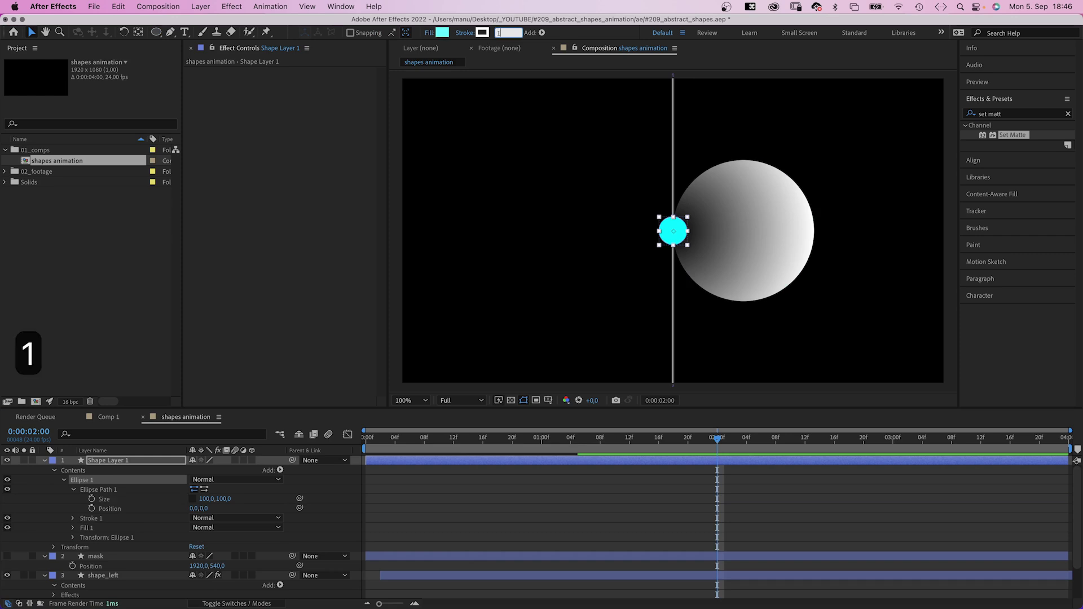
pyautogui.press('Return')
pyautogui.click(443, 33)
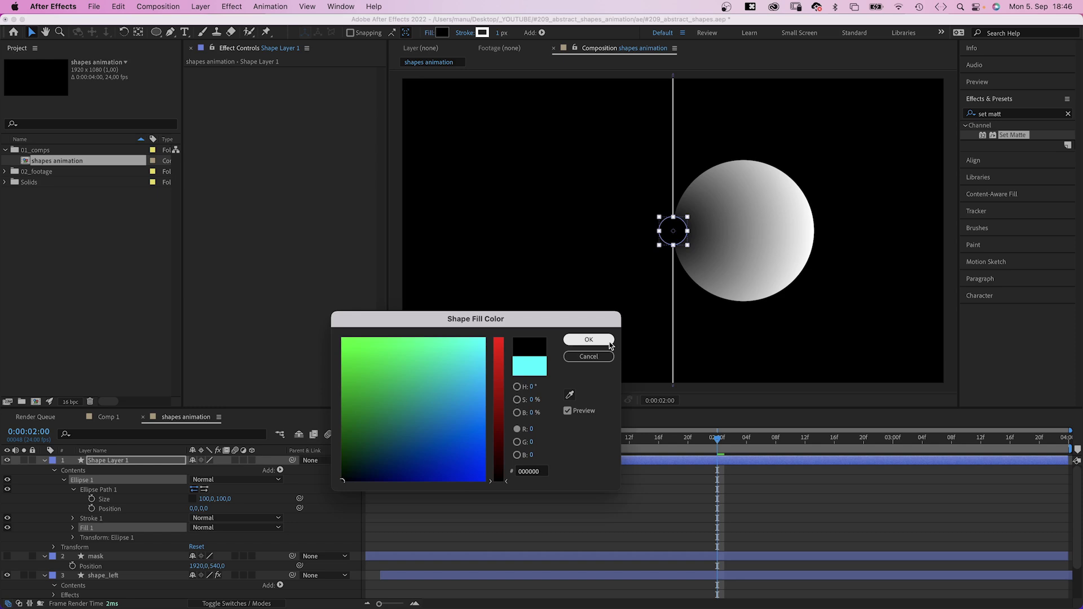
pyautogui.click(588, 339)
# - Rename the new ellipse layer to 'shape_small'
pyautogui.click(43, 461)
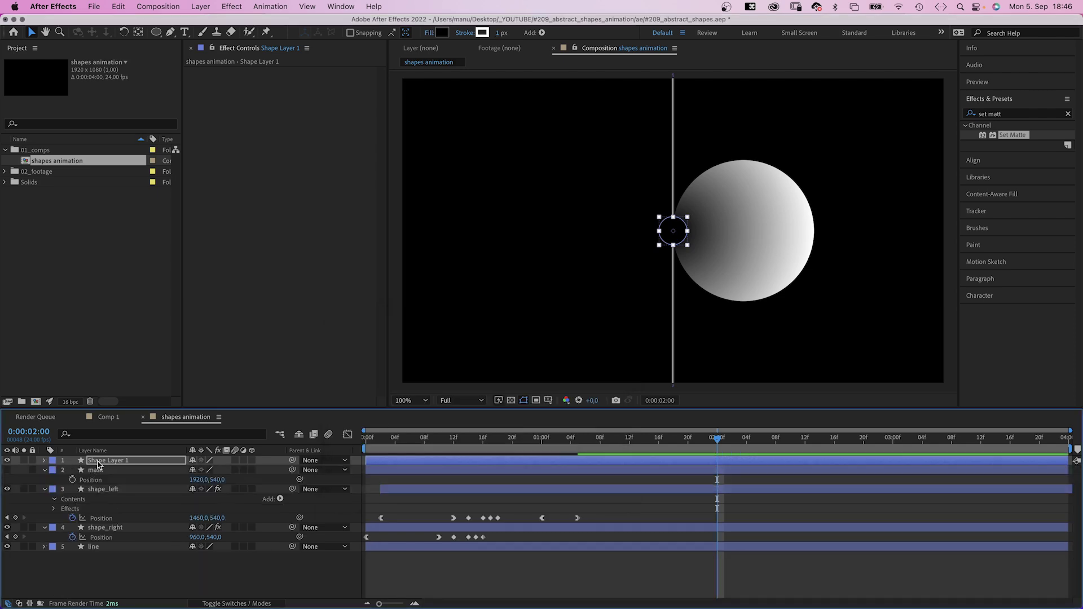
pyautogui.press('Return')
pyautogui.write('shape_small')
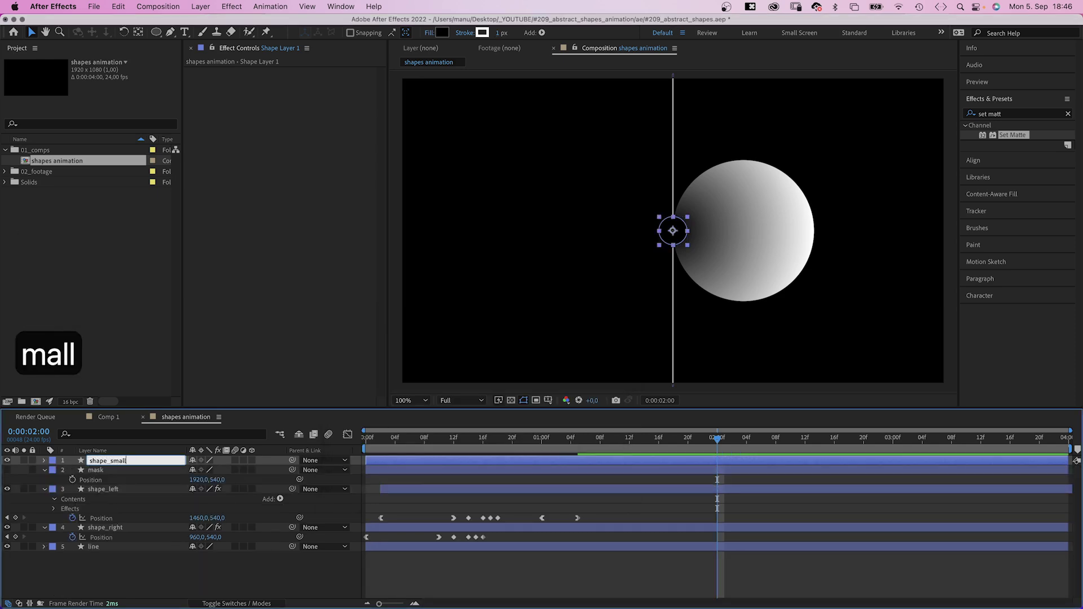
pyautogui.press('Return')
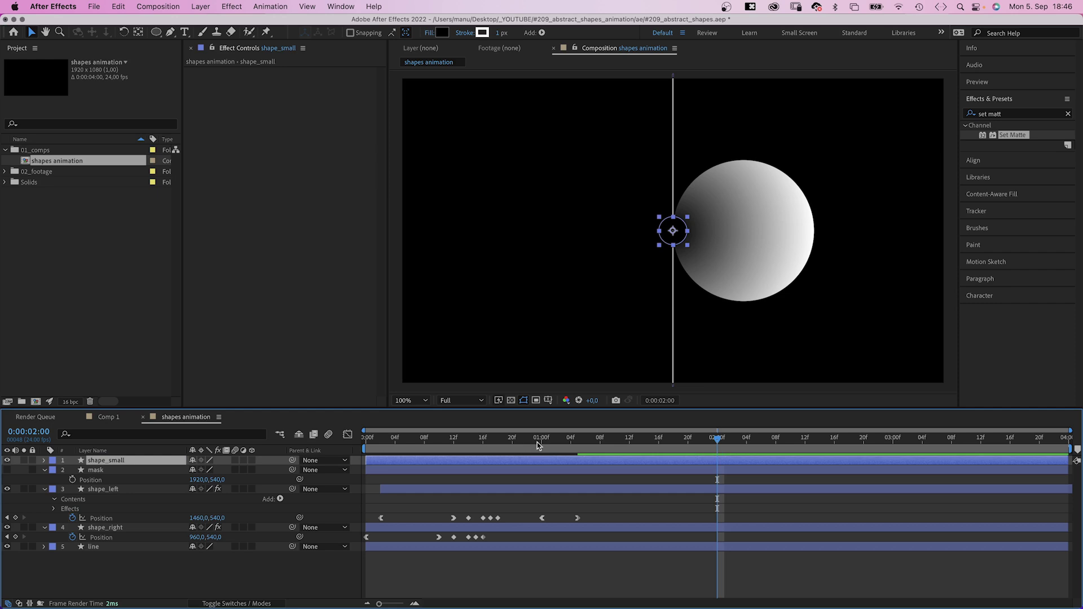
# - Move shape_small's in-point to 0:00:01:03
pyautogui.moveTo(539, 446); pyautogui.dragTo(548, 443)
pyautogui.press('pagedown')
pyautogui.press('pagedown')
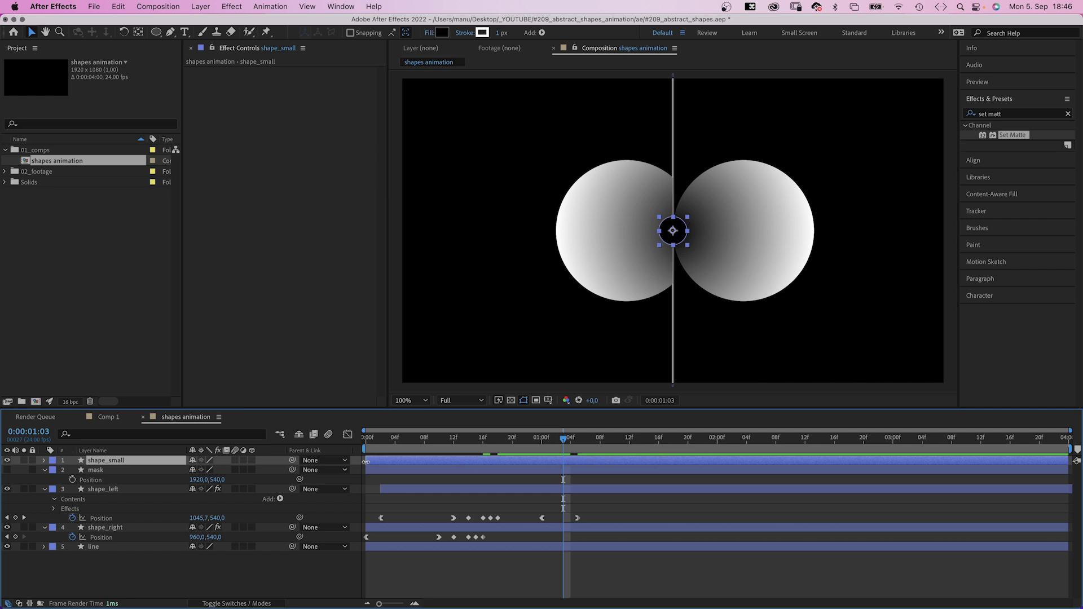
pyautogui.moveTo(365, 461); pyautogui.dragTo(563, 464)
pyautogui.click(587, 558)
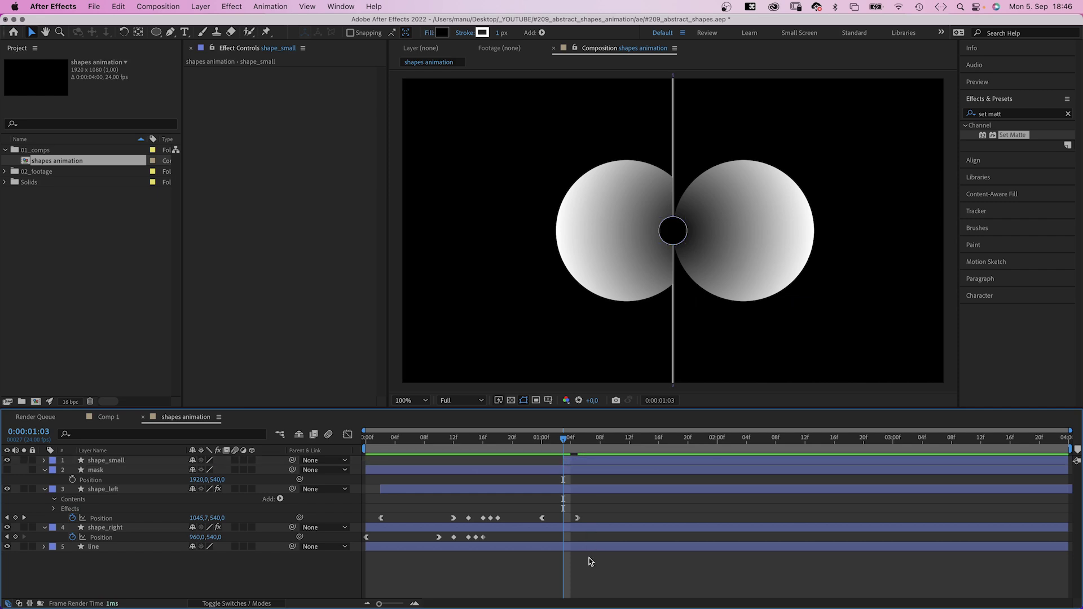
# - Apply Set Matte to shape_small, taking the matte from shape_right
pyautogui.click(103, 461)
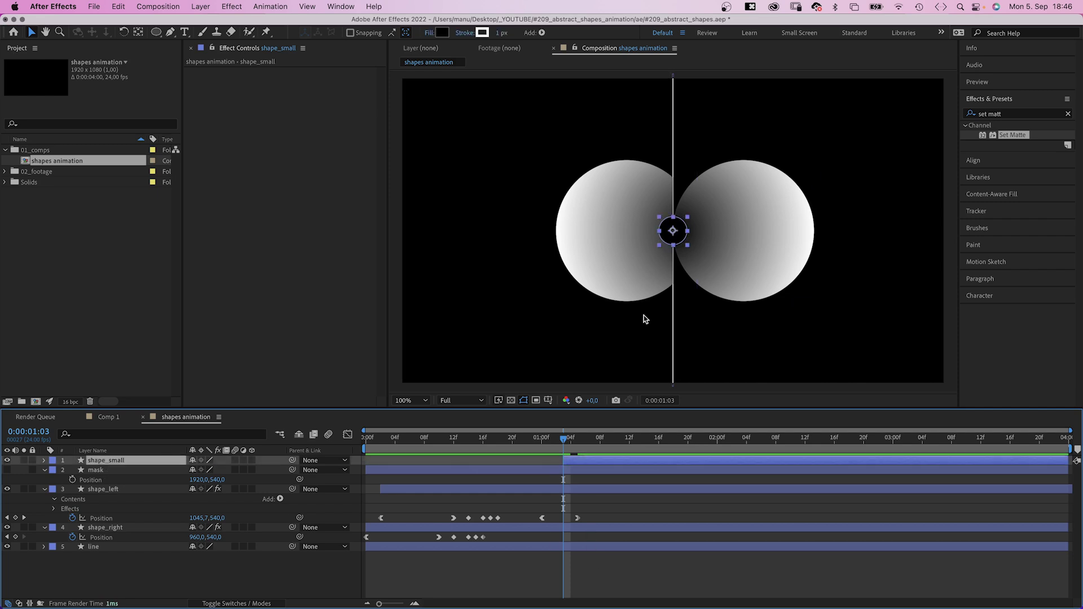
pyautogui.moveTo(984, 134); pyautogui.dragTo(282, 158)
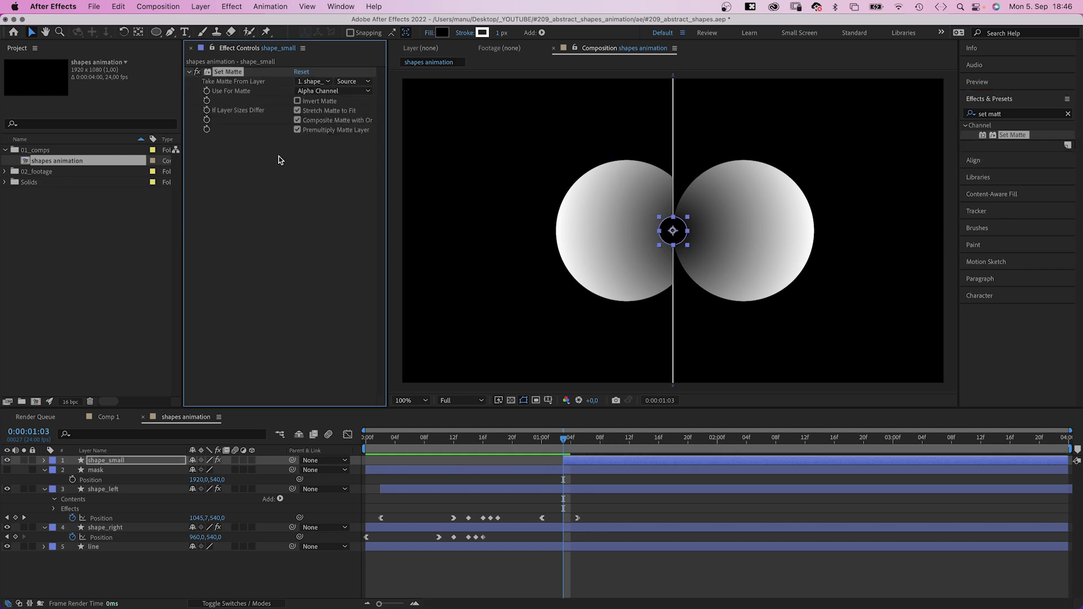
pyautogui.click(313, 82)
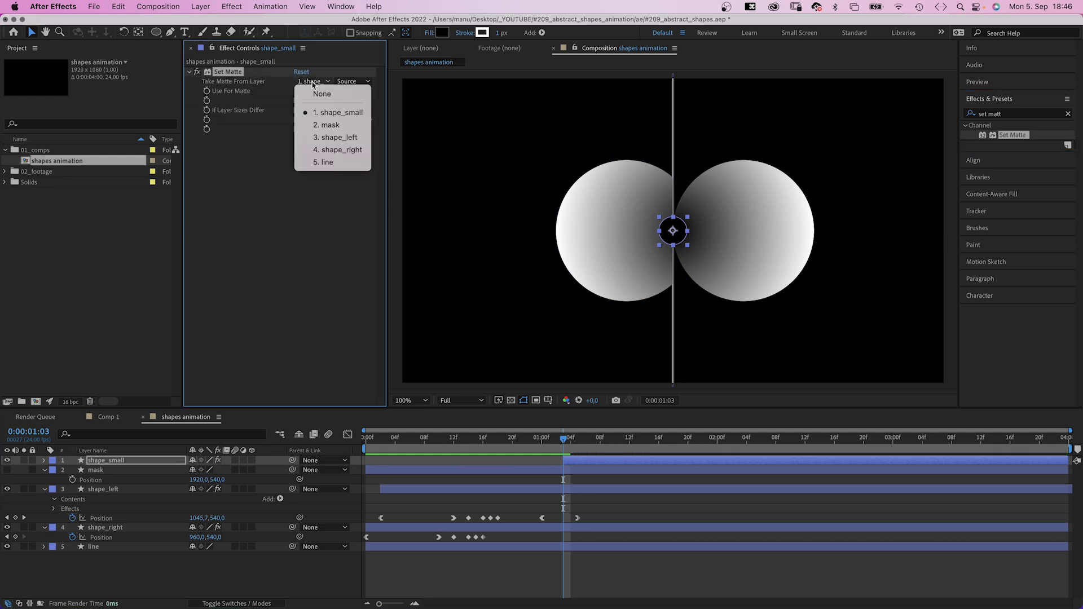
pyautogui.click(317, 150)
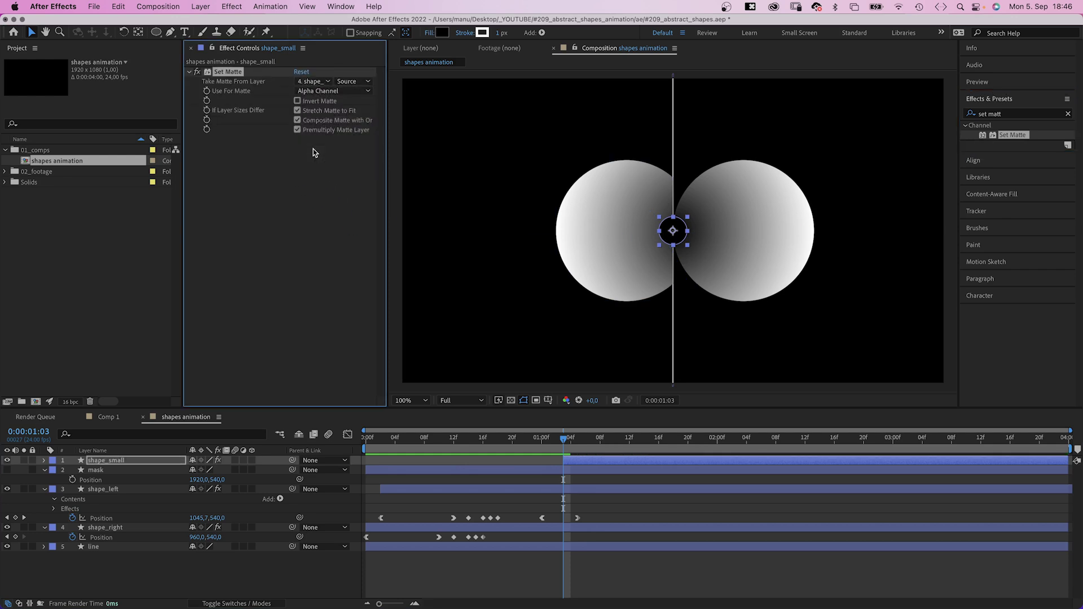
pyautogui.click(291, 575)
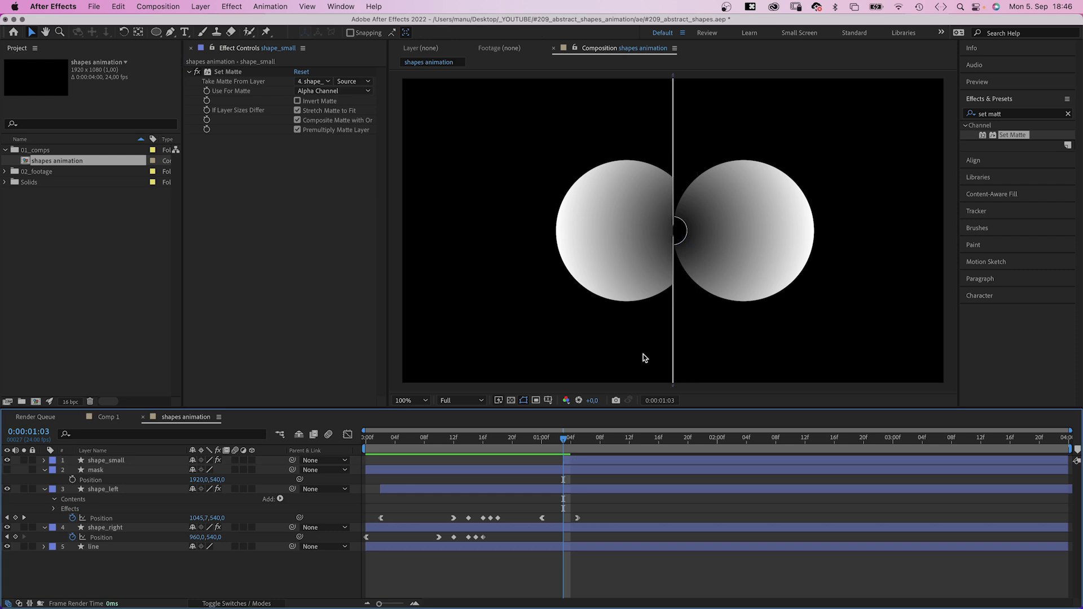
# - Keyframe shape_small's position so it slides right to x 1408 by 0:00:01:07
pyautogui.click(605, 463)
pyautogui.press('p')
pyautogui.click(72, 471)
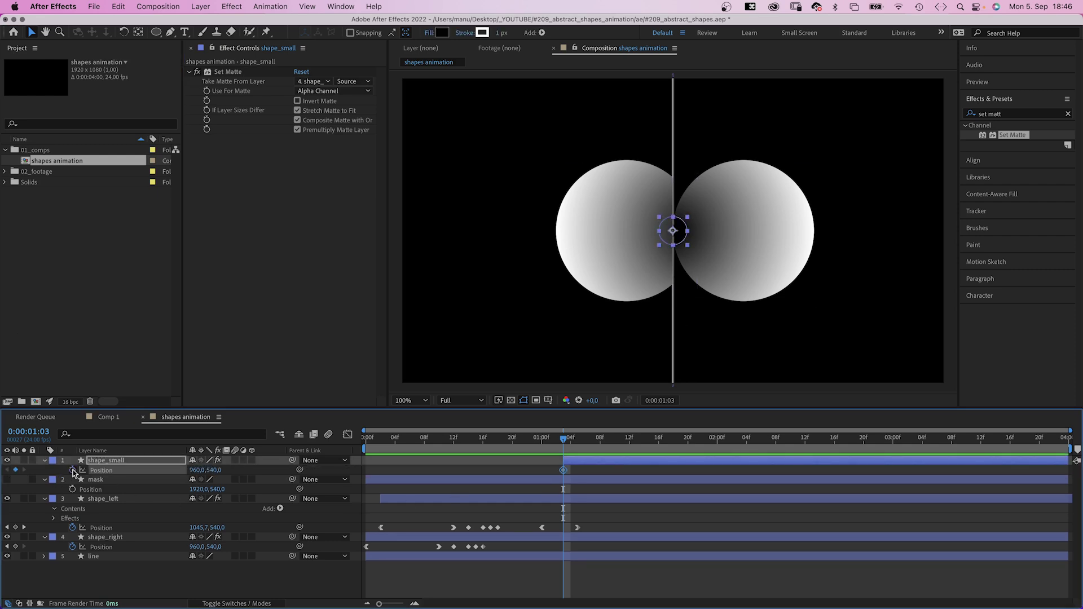
pyautogui.moveTo(565, 439); pyautogui.dragTo(594, 444)
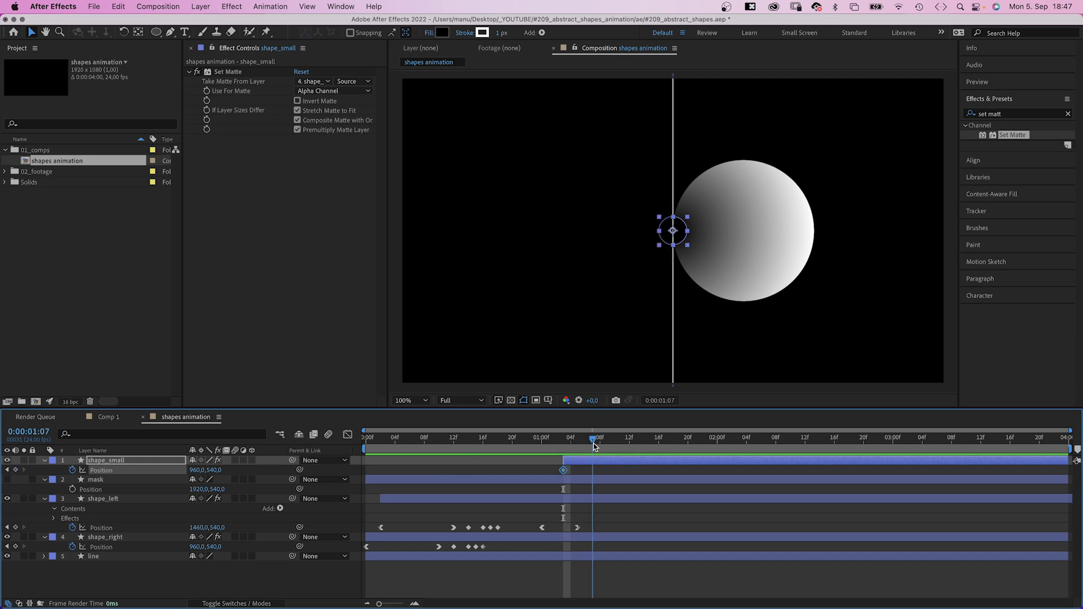
pyautogui.moveTo(194, 472); pyautogui.dragTo(419, 445)
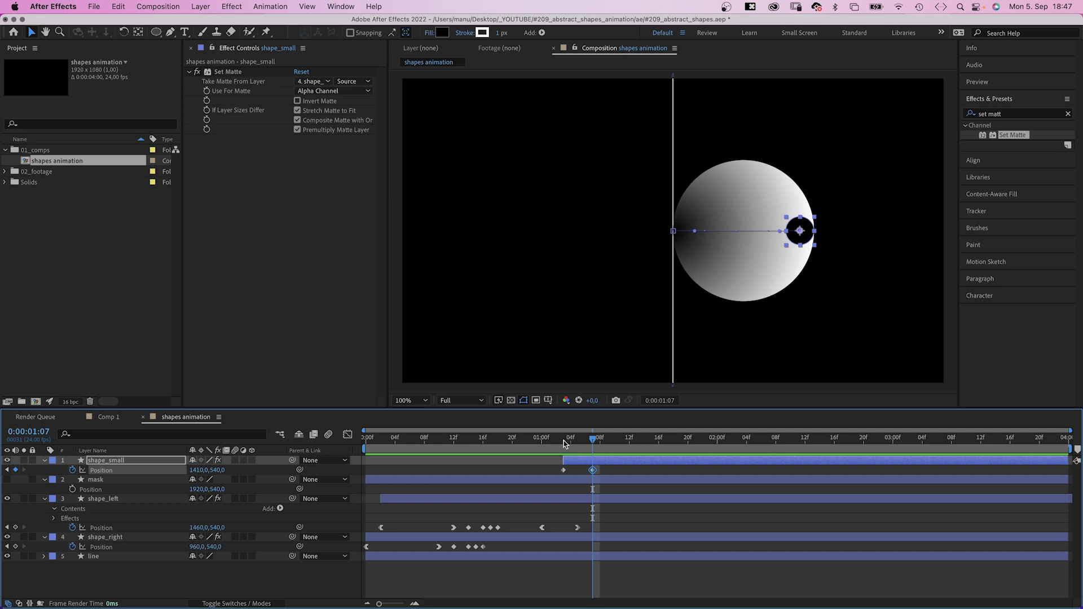
# - Split shape_small at 0:00:01:04 with Split Layer
pyautogui.moveTo(566, 444); pyautogui.dragTo(571, 444)
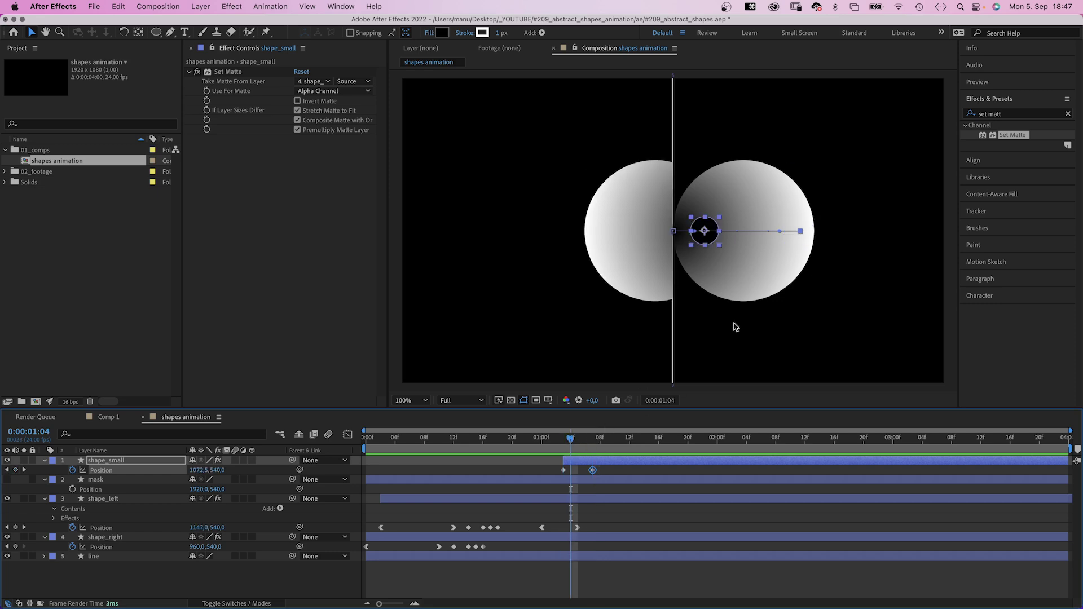
pyautogui.click(604, 464)
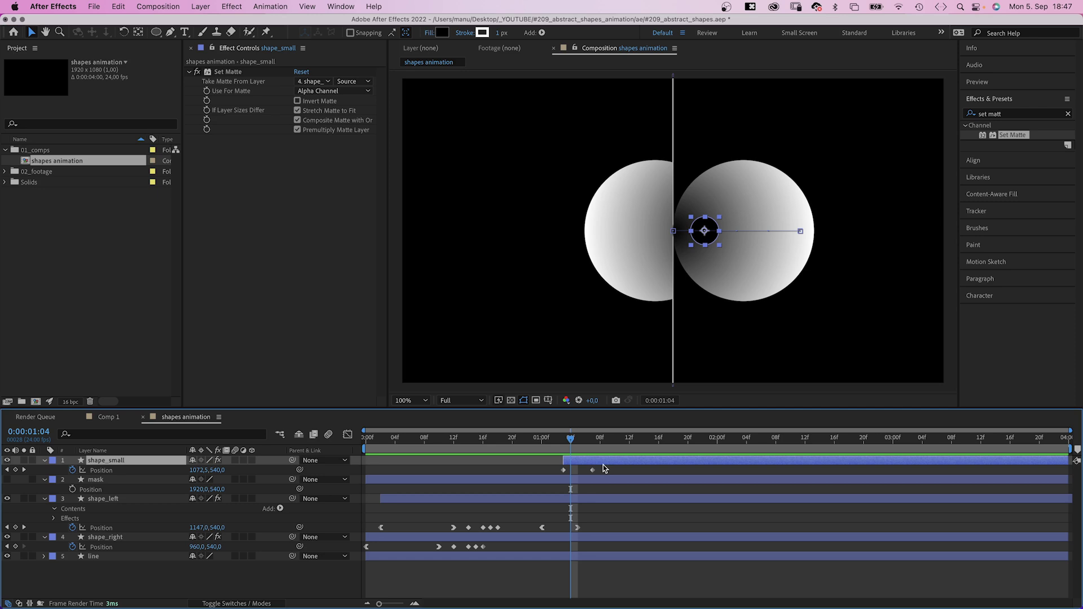
pyautogui.press('shift+super+d')
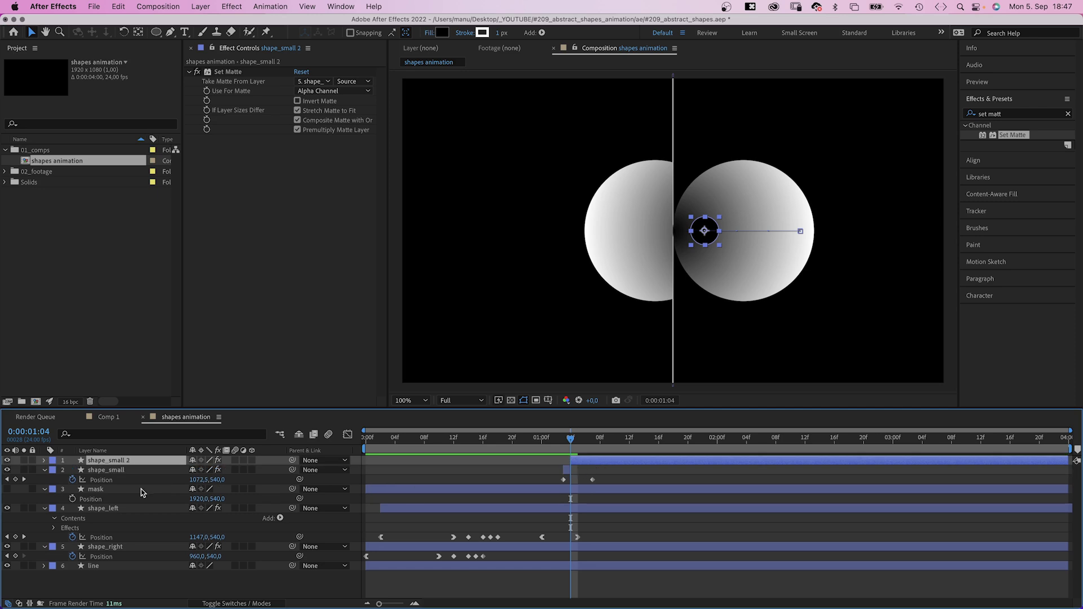
# - Collapse the properties of shape_small, mask, shape_left and shape_right
pyautogui.press('p')
pyautogui.click(45, 480)
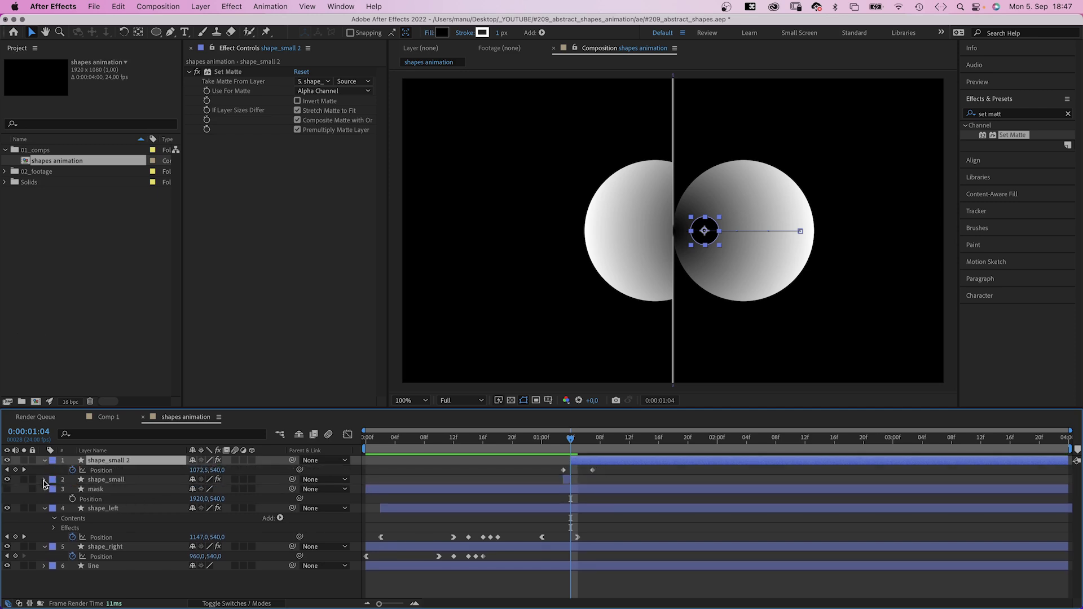
pyautogui.press('F2')
pyautogui.click(44, 491)
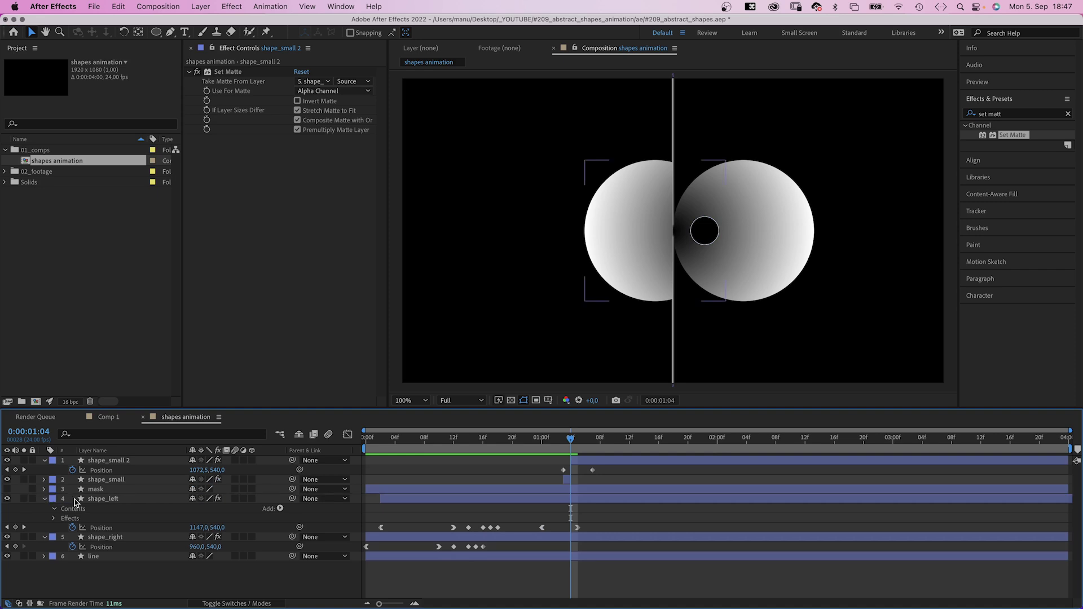
pyautogui.click(90, 499)
pyautogui.click(45, 499)
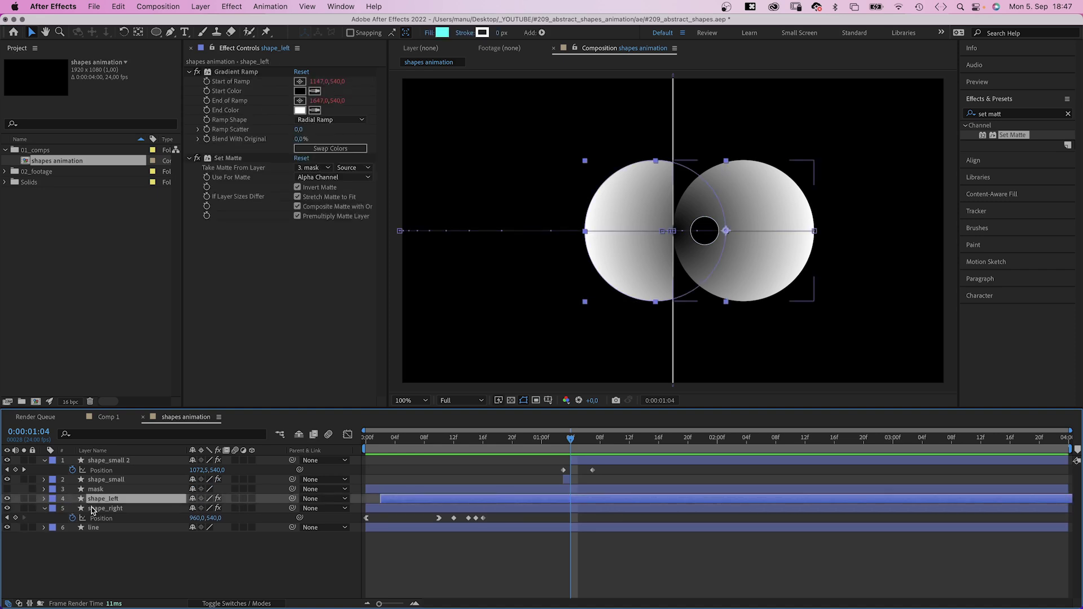
pyautogui.click(90, 509)
pyautogui.click(45, 508)
# - Pick-whip shape_right's Gradient Ramp Start and End of Ramp to shape_small 2's Position
pyautogui.click(44, 508)
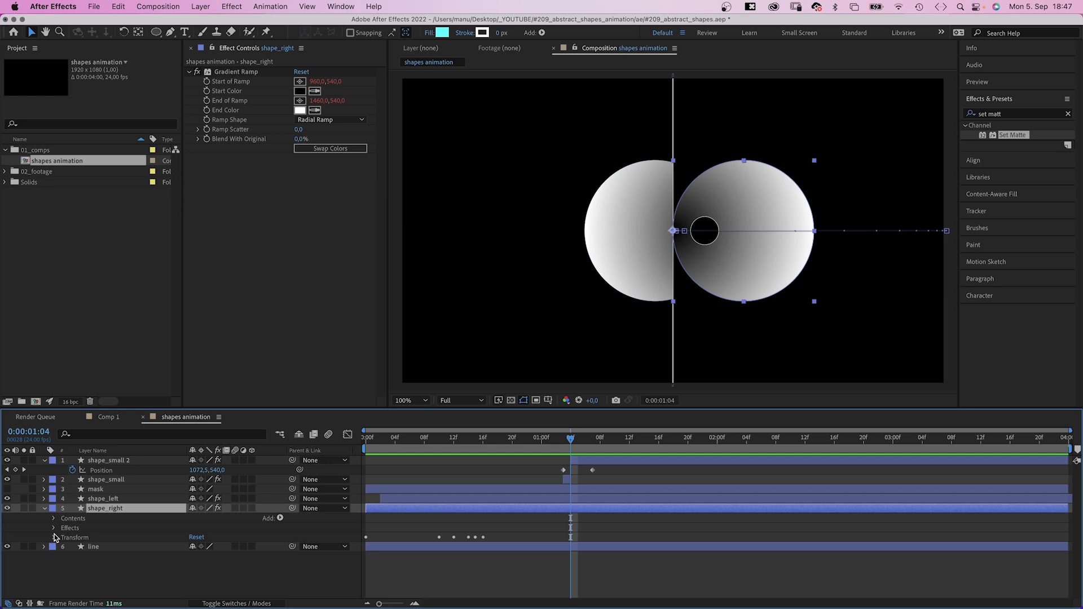
pyautogui.click(53, 529)
pyautogui.click(63, 539)
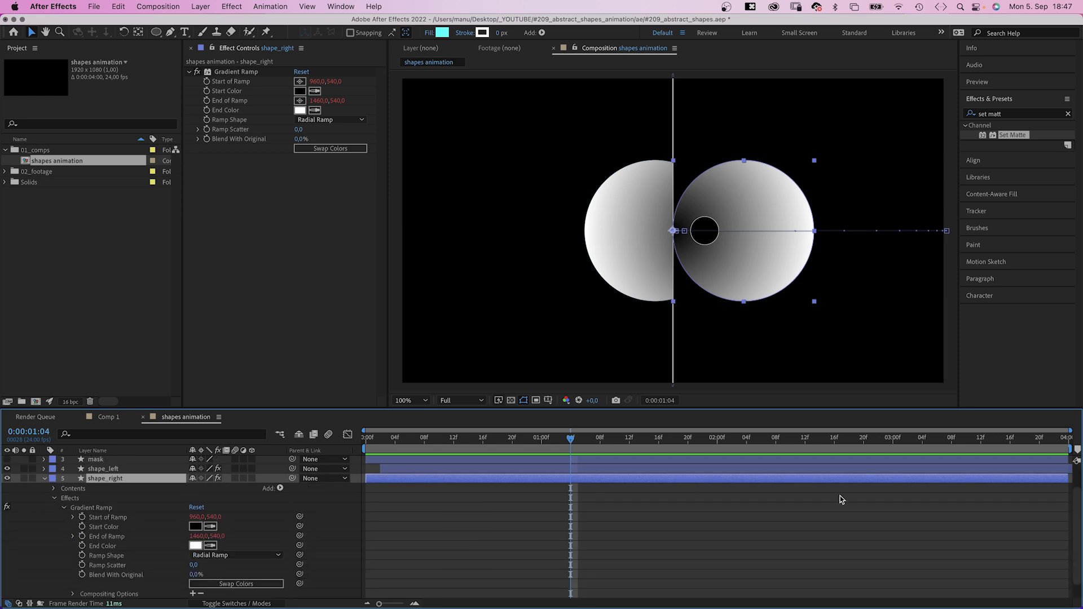
pyautogui.scroll(3, 1073, 517)
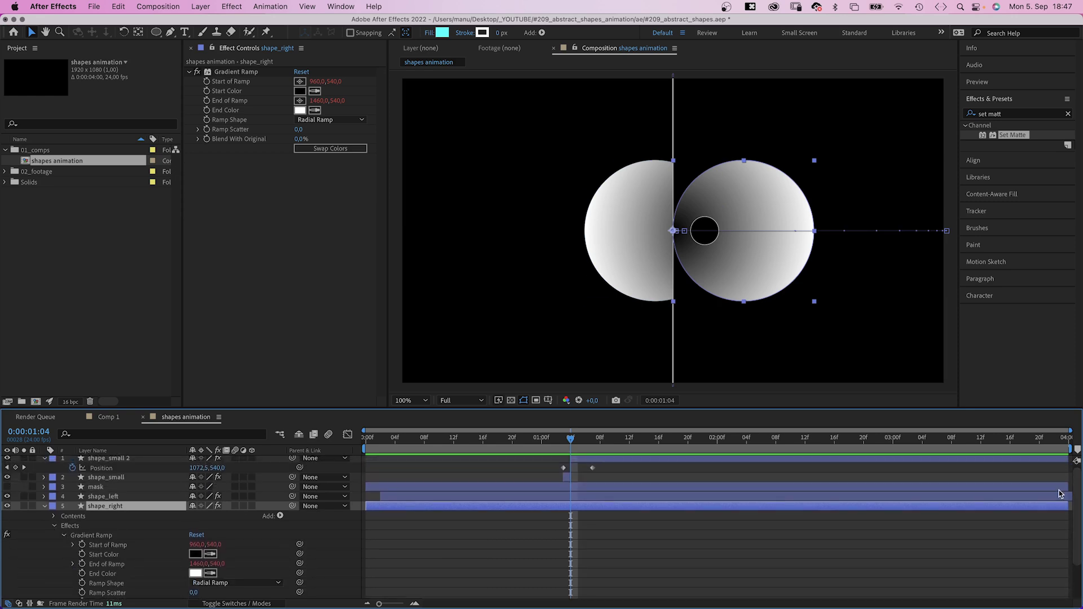
pyautogui.moveTo(300, 545); pyautogui.dragTo(117, 478)
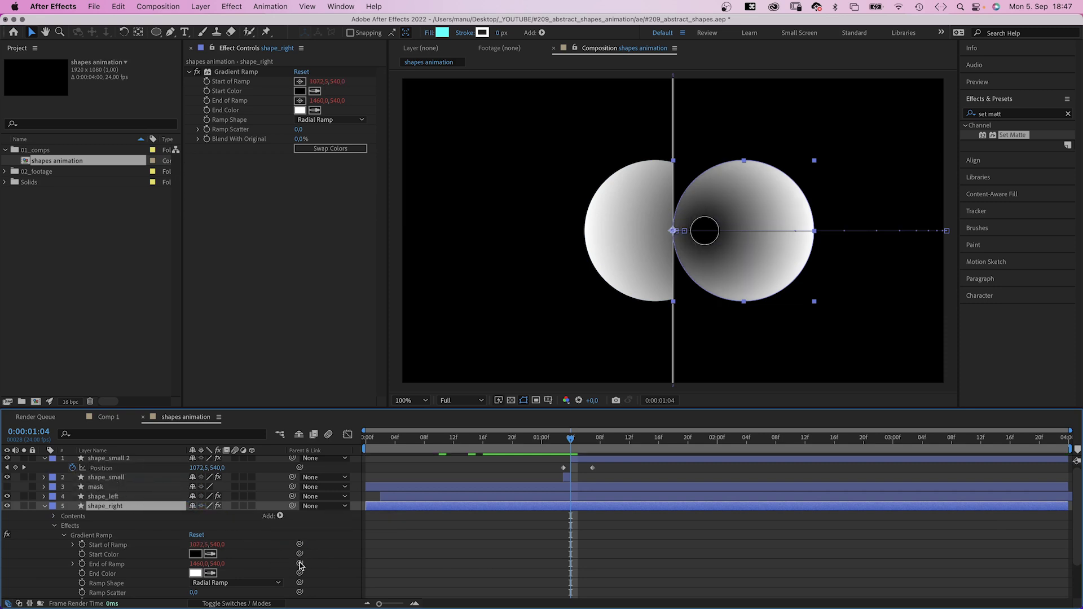
pyautogui.moveTo(300, 564); pyautogui.dragTo(102, 468)
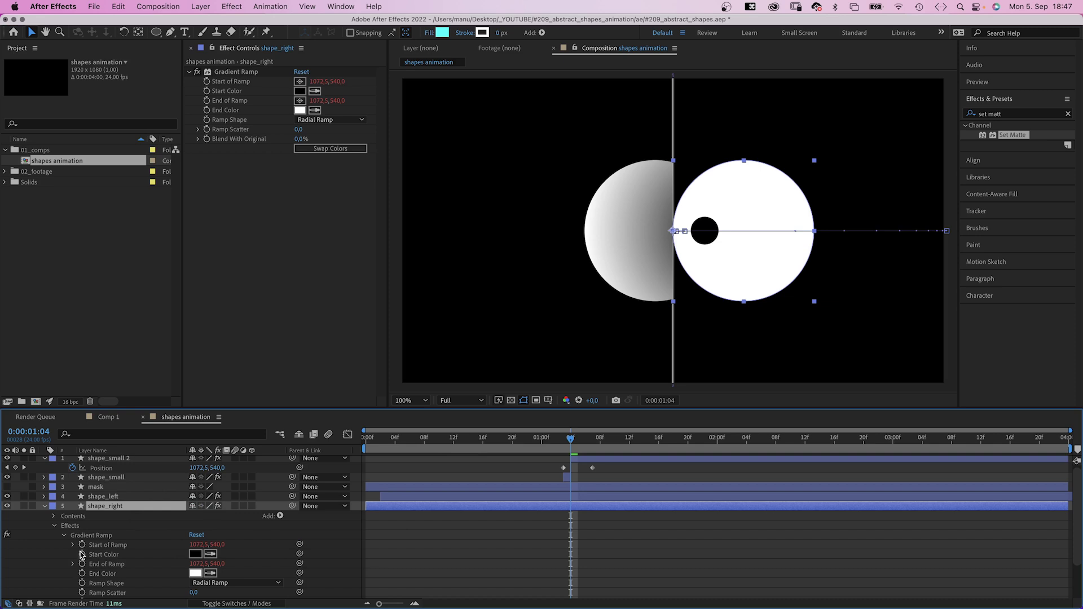
# - Append '+500' to the End of Ramp expression
pyautogui.click(74, 564)
pyautogui.click(609, 573)
pyautogui.click(609, 572)
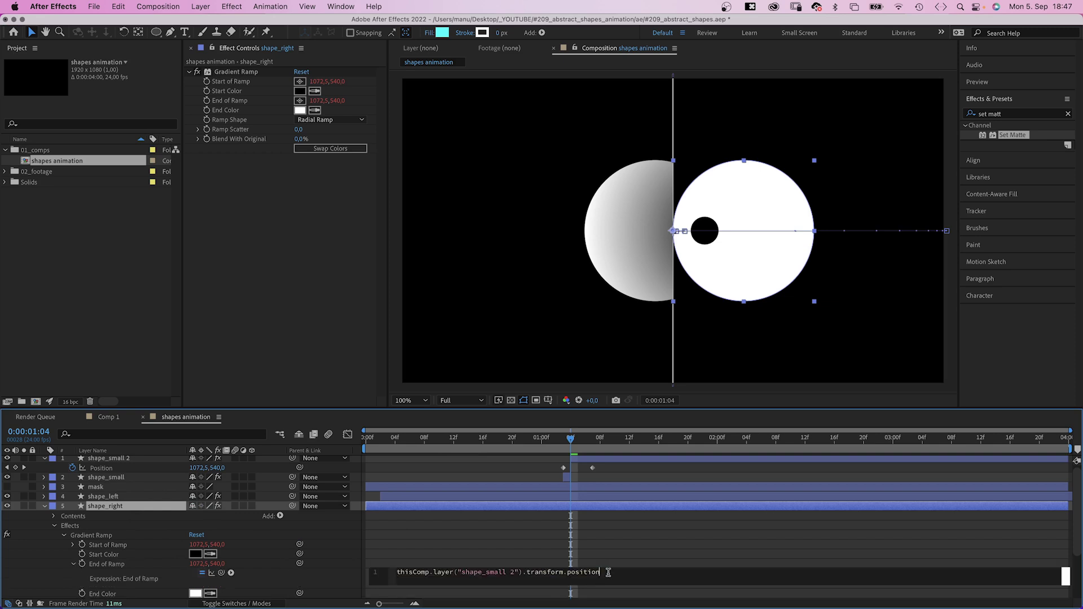
pyautogui.write('+500')
pyautogui.click(52, 560)
# - Collapse all properties, play the animation from the start, and stop at 0:00:01:07
pyautogui.press('u')
pyautogui.press('Home')
pyautogui.press('space')
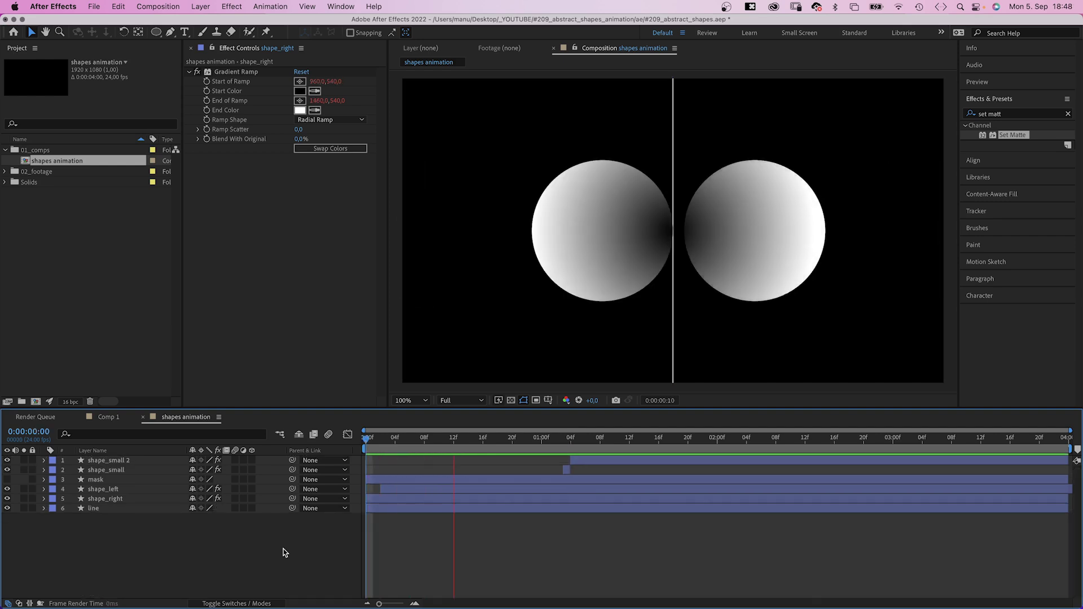
pyautogui.press('space')
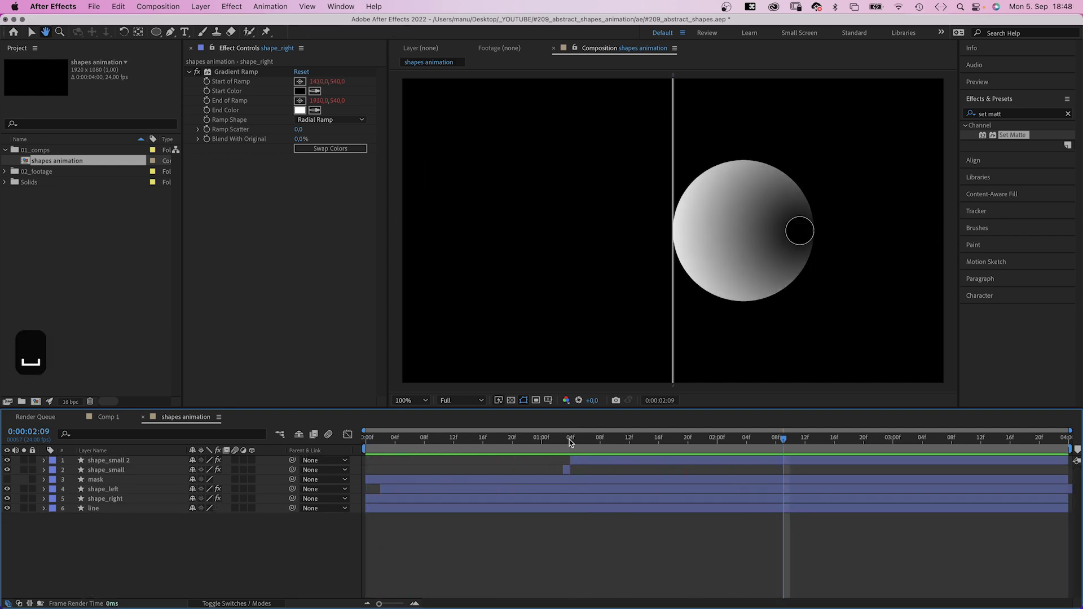
pyautogui.click(592, 440)
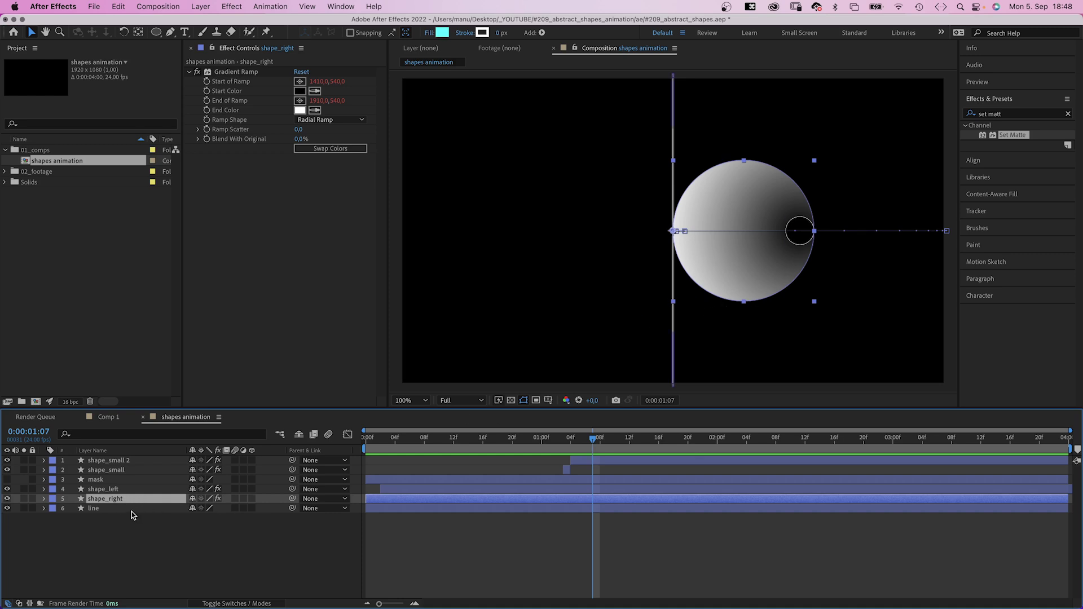
# - Duplicate shape_right and convert shape_right 2's Ellipse Path 1 to a Bezier path
pyautogui.press('super+d')
pyautogui.click(44, 499)
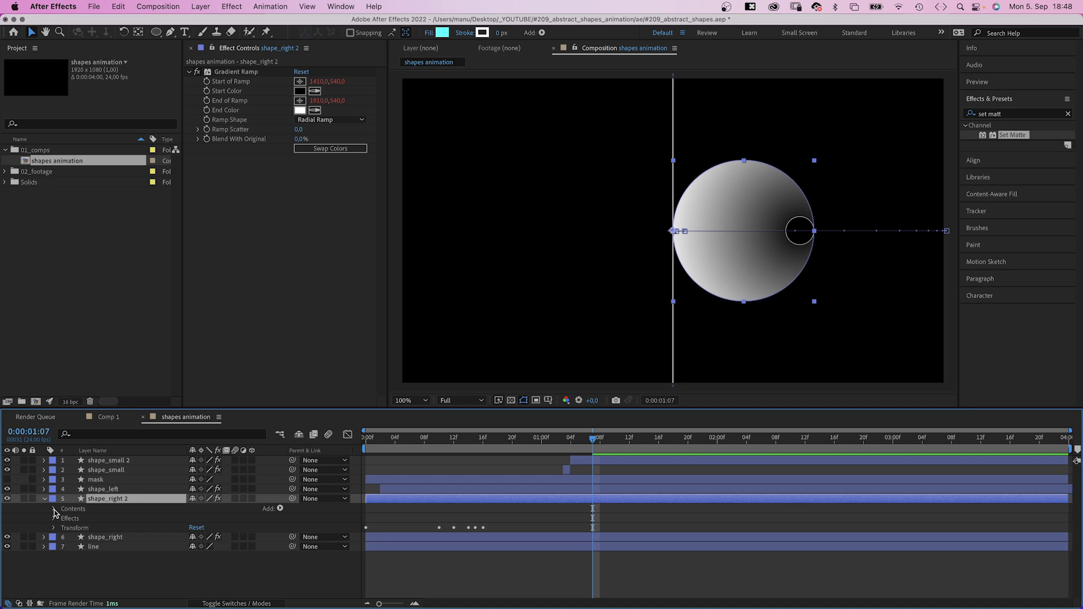
pyautogui.click(54, 509)
pyautogui.click(64, 519)
pyautogui.click(73, 528)
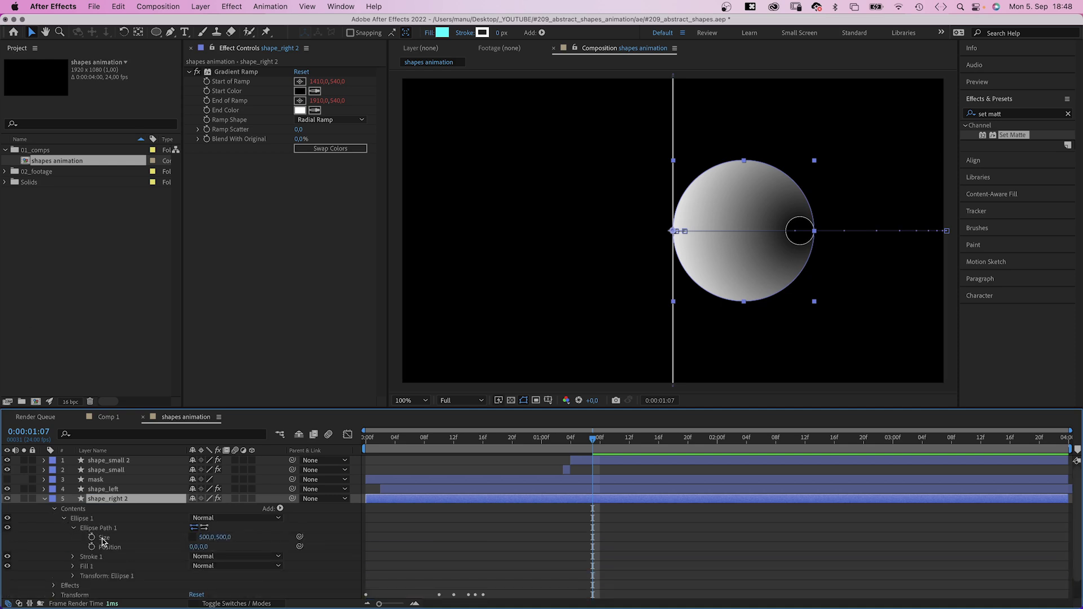
pyautogui.click(101, 530)
pyautogui.rightClick(105, 534)
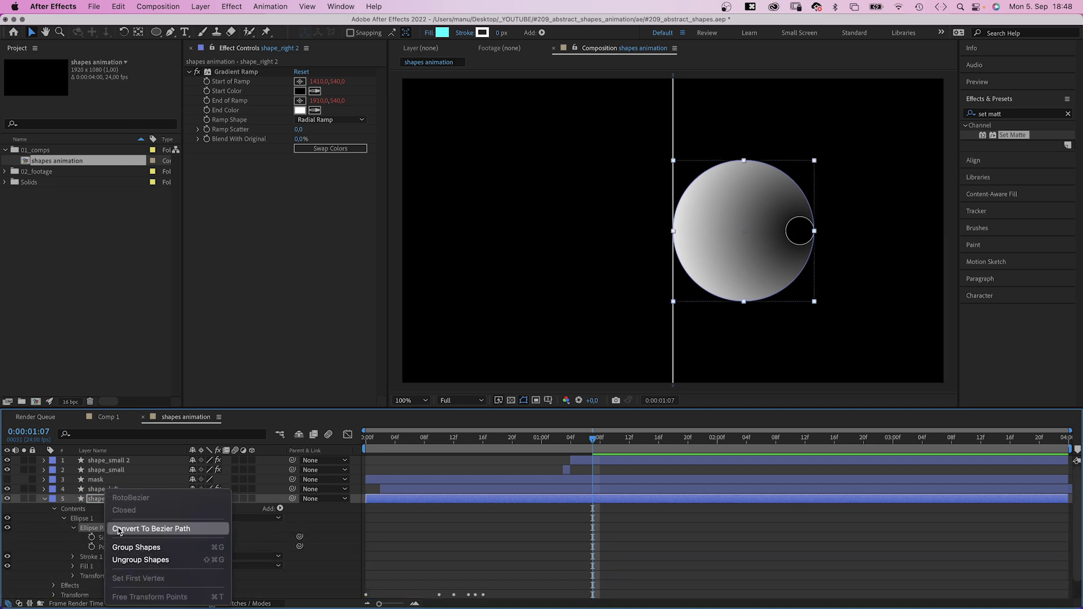
pyautogui.click(110, 531)
# - Create a Trace Path null from shape_right 2's path with Create Nulls From Paths and preview it
pyautogui.click(73, 529)
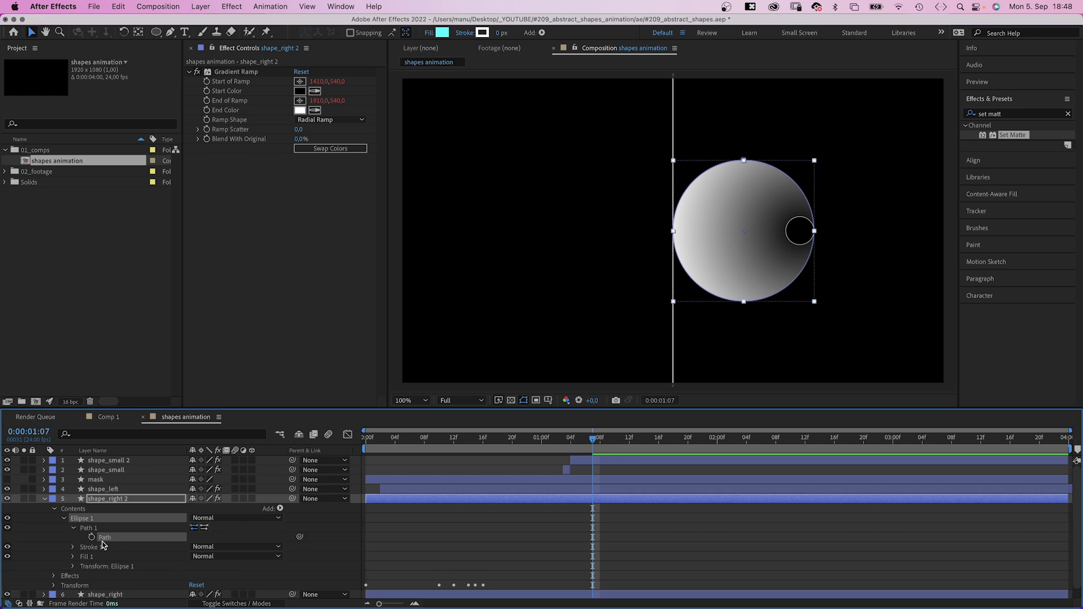
pyautogui.click(104, 538)
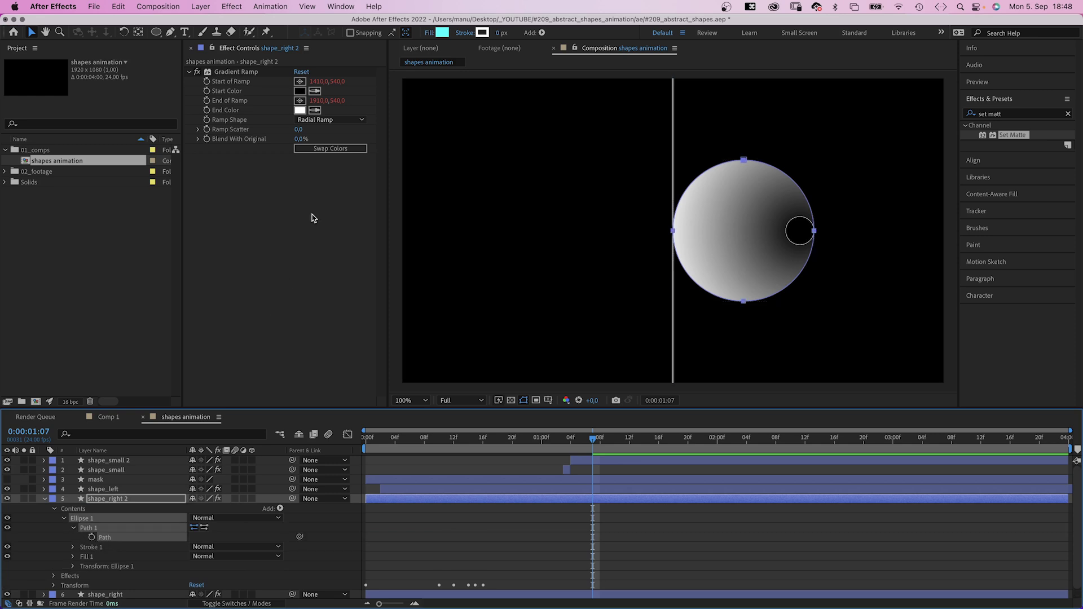
pyautogui.click(341, 6)
pyautogui.click(442, 511)
pyautogui.click(540, 229)
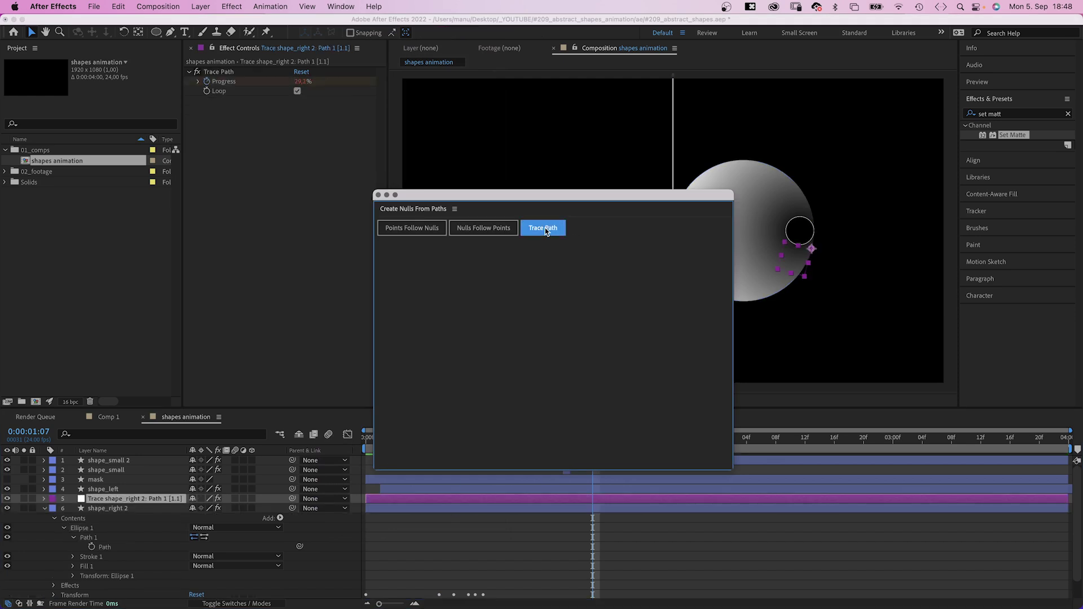
pyautogui.click(378, 195)
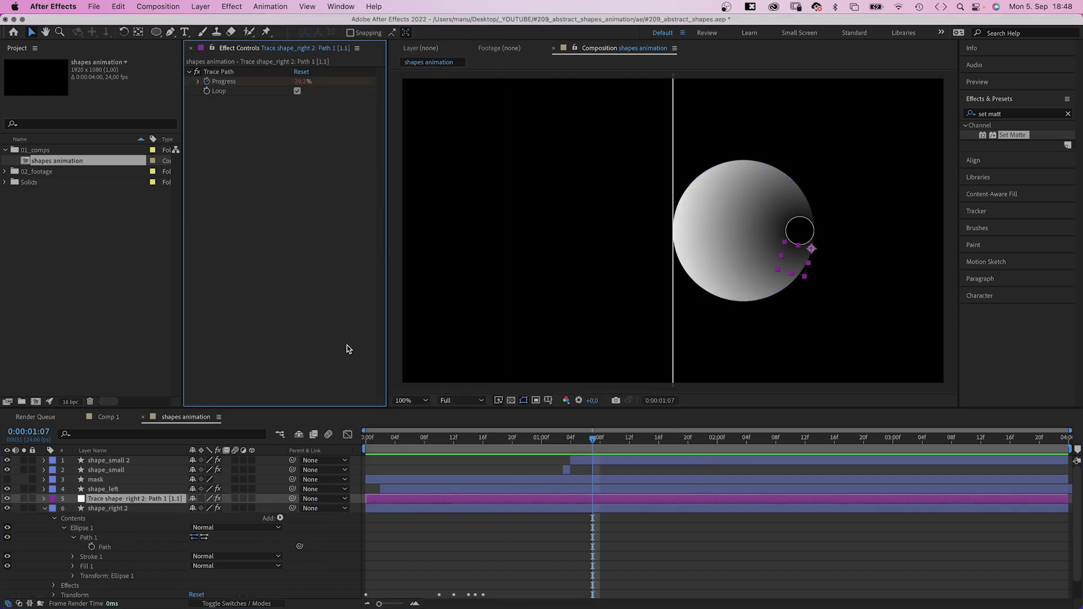
pyautogui.moveTo(565, 447); pyautogui.dragTo(886, 443)
pyautogui.press('pagedown')
pyautogui.press('pagedown')
pyautogui.press('pagedown')
pyautogui.press('pagedown')
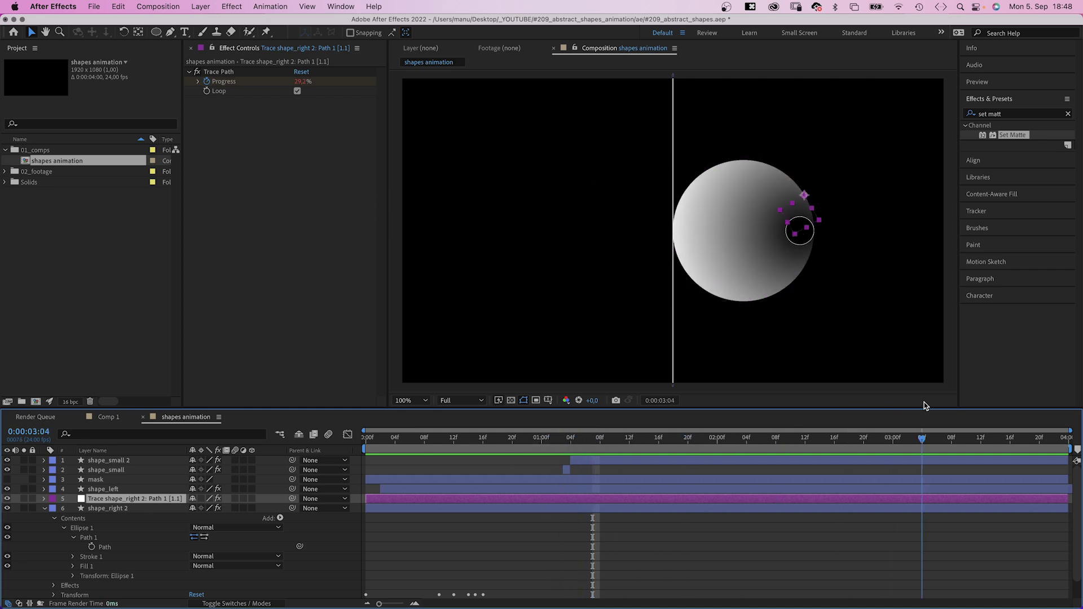
# - Hide the shape_right 2 layer
pyautogui.click(44, 509)
pyautogui.click(95, 511)
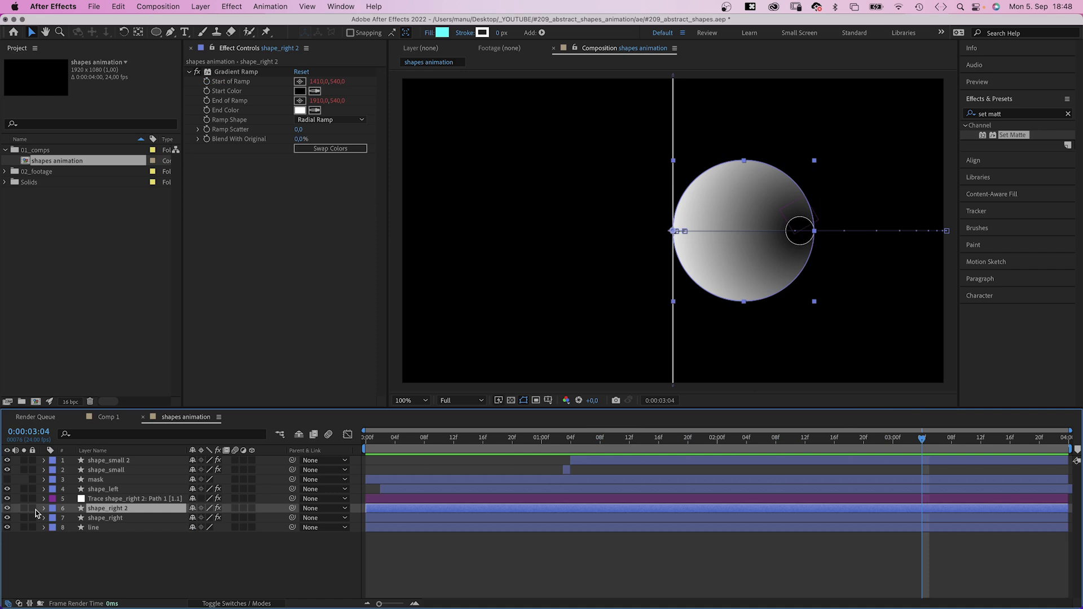
pyautogui.click(7, 508)
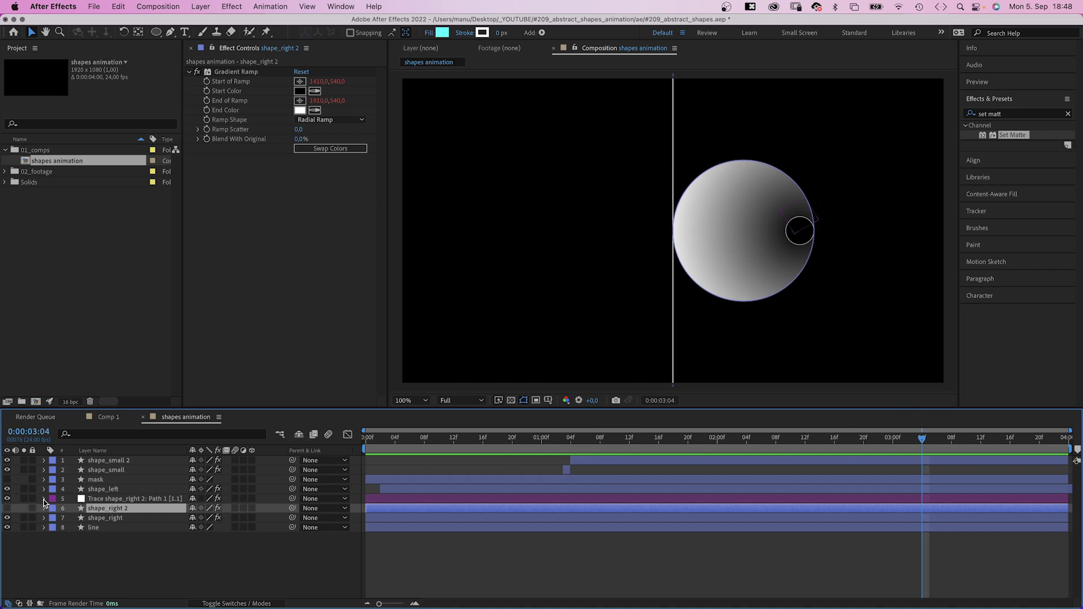
# - Remove the Trace Path Progress expression and both of its keyframes
pyautogui.click(44, 499)
pyautogui.click(55, 509)
pyautogui.click(64, 519)
pyautogui.click(73, 529)
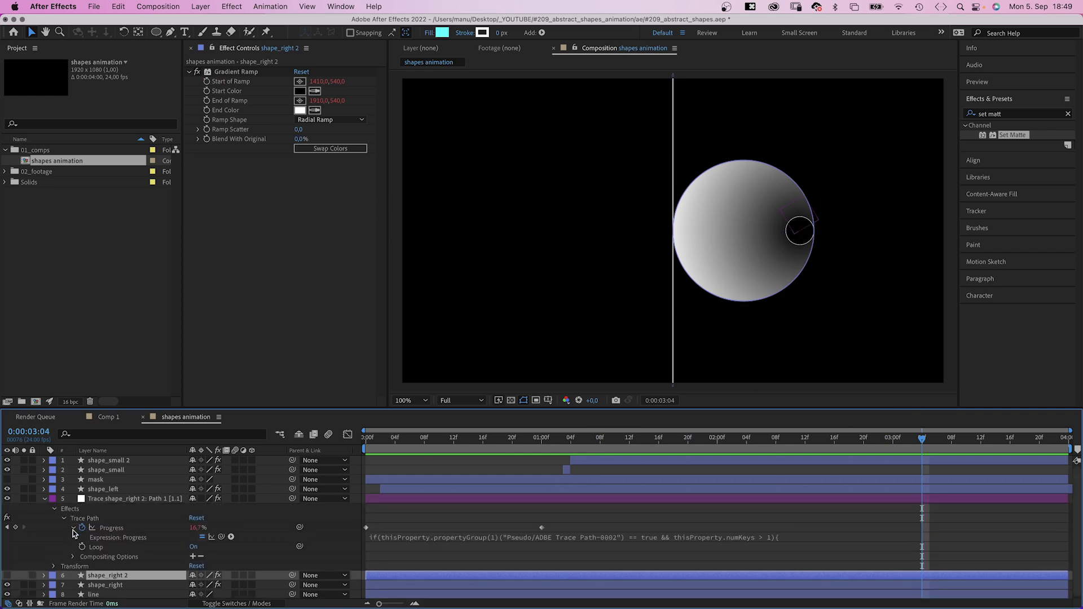
pyautogui.click(424, 542)
pyautogui.press('BackSpace')
pyautogui.click(352, 536)
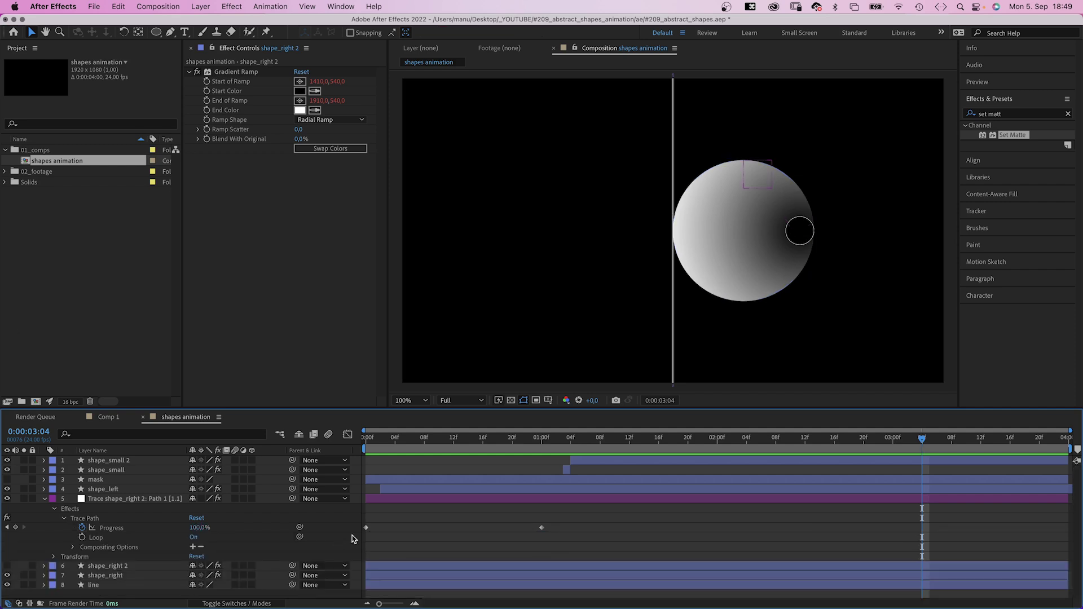
pyautogui.click(365, 527)
pyautogui.press('BackSpace')
pyautogui.click(542, 527)
pyautogui.press('BackSpace')
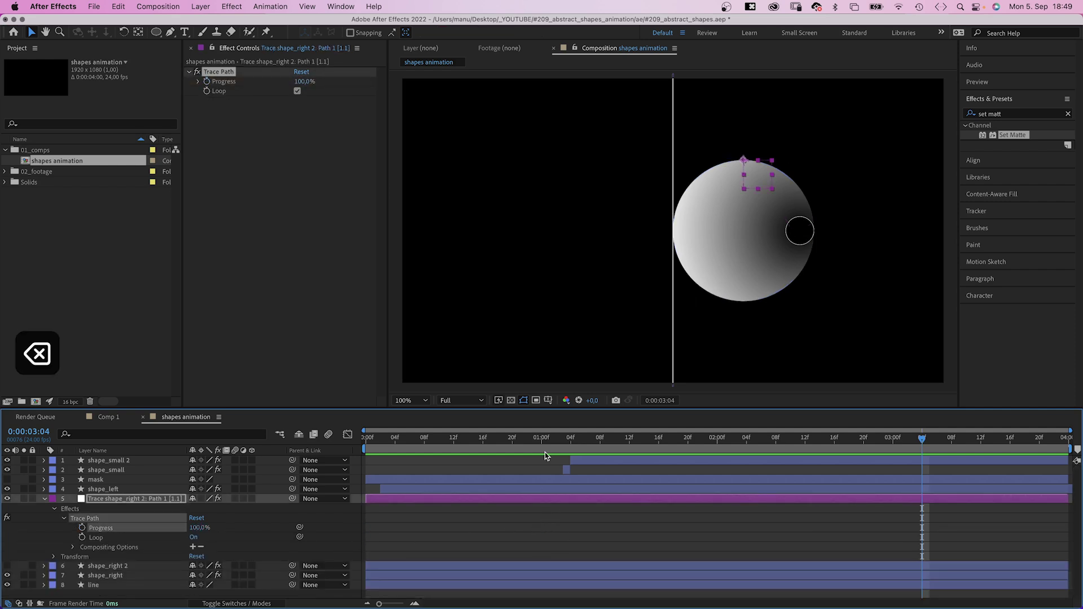
# - Split shape_small 2 at 0:00:01:07 and lower the trace Progress to 25%
pyautogui.moveTo(556, 439); pyautogui.dragTo(591, 434)
pyautogui.click(594, 459)
pyautogui.press('super+shift+d')
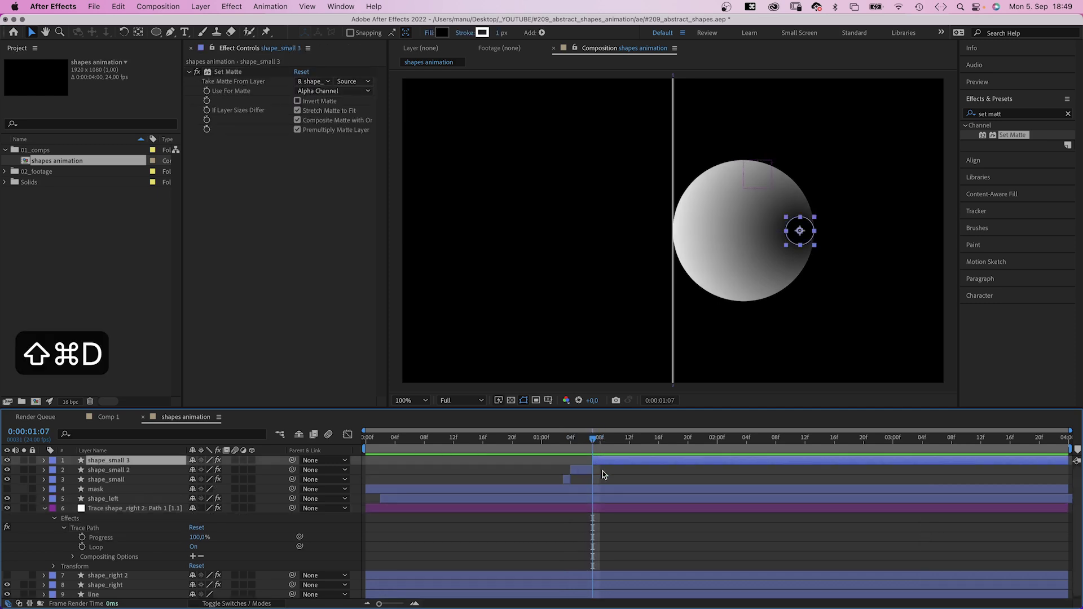
pyautogui.moveTo(195, 537); pyautogui.dragTo(170, 544)
pyautogui.click(191, 539)
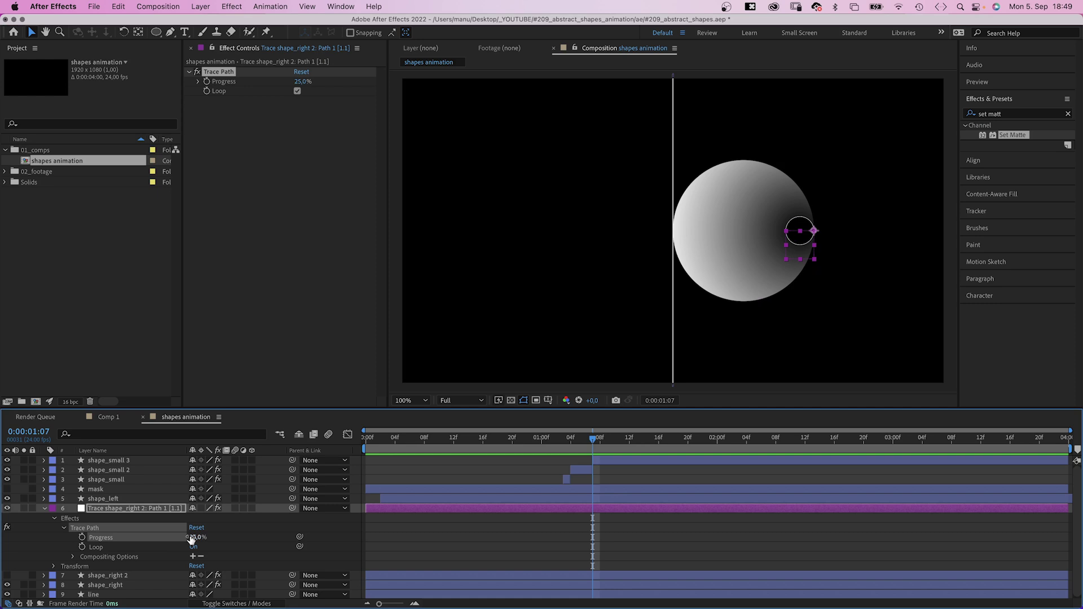
# - Parent shape_small 3 to the trace null and keyframe Progress: 67% at 2:00, 31% at 2:20, 59% at 3:10
pyautogui.moveTo(293, 460)
pyautogui.mouseDown()
pyautogui.moveTo(155, 512)
pyautogui.moveTo(170, 512)
pyautogui.mouseUp()
pyautogui.moveTo(635, 438); pyautogui.dragTo(717, 437)
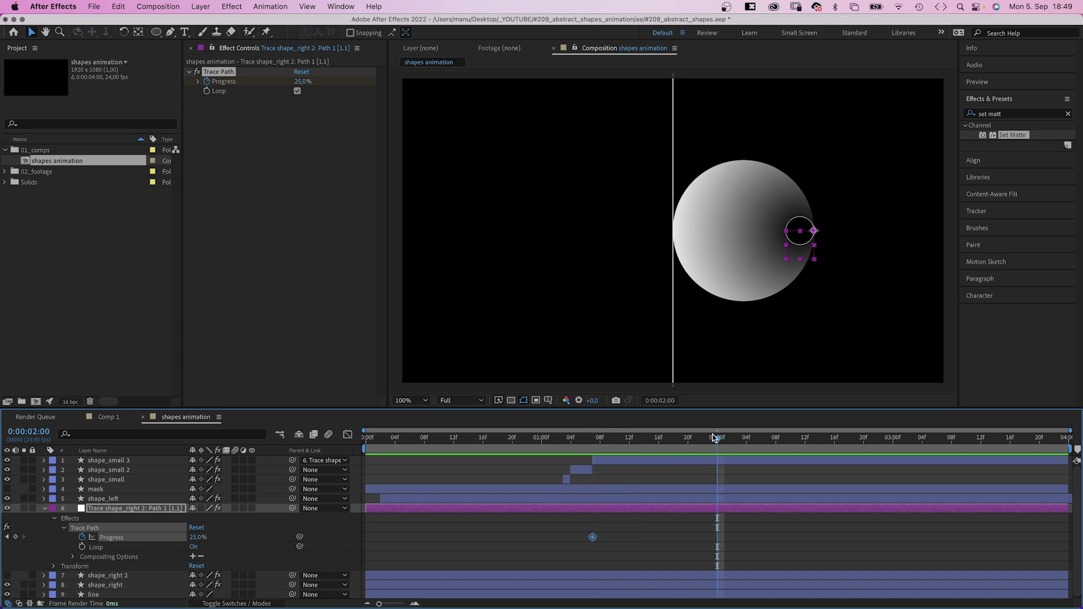
pyautogui.moveTo(202, 542); pyautogui.dragTo(215, 538)
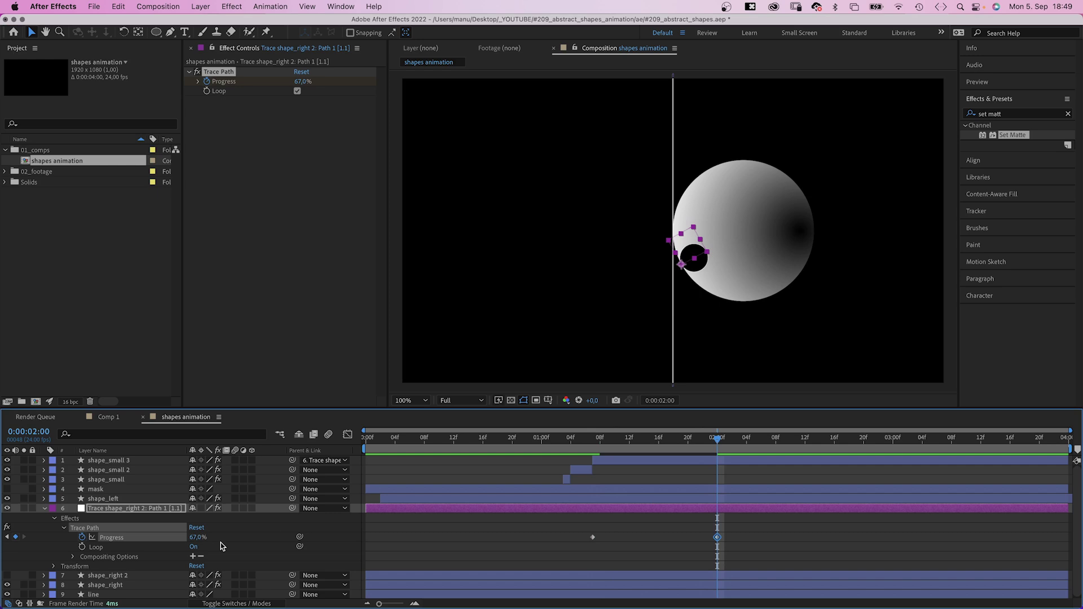
pyautogui.moveTo(719, 439); pyautogui.dragTo(864, 439)
pyautogui.moveTo(193, 537); pyautogui.dragTo(177, 538)
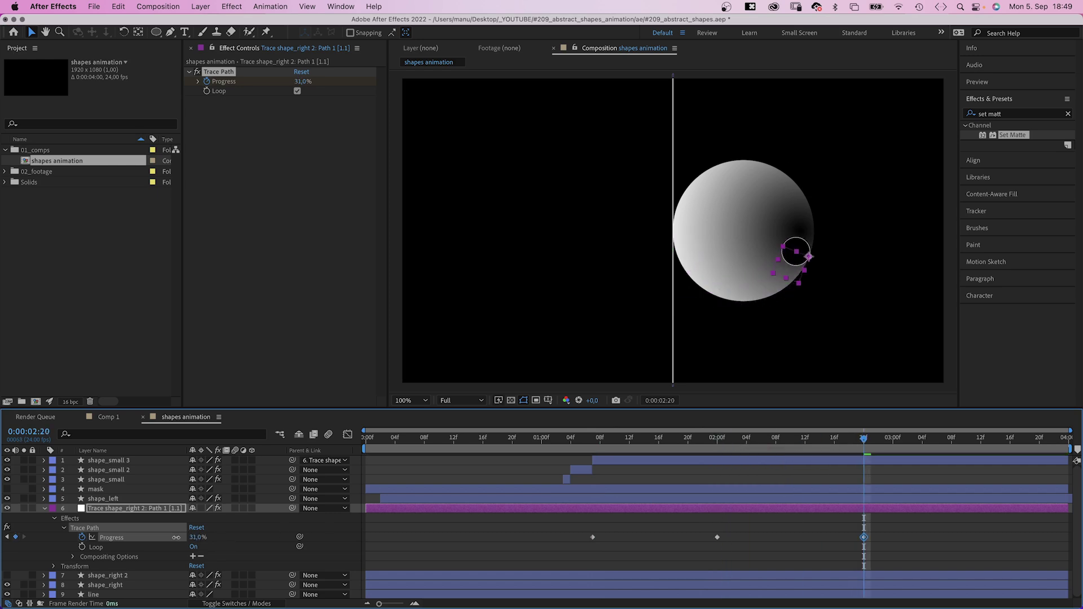
pyautogui.moveTo(864, 439); pyautogui.dragTo(963, 441)
pyautogui.moveTo(191, 538); pyautogui.dragTo(213, 537)
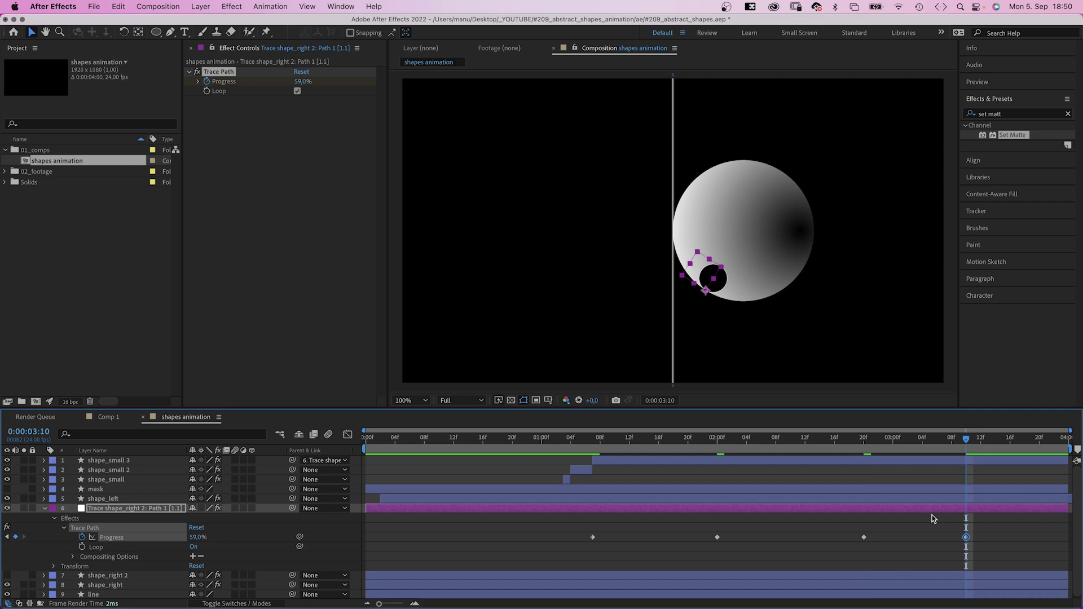
# - Apply Easy Ease to all Progress keyframes in the speed graph
pyautogui.moveTo(984, 532); pyautogui.dragTo(570, 547)
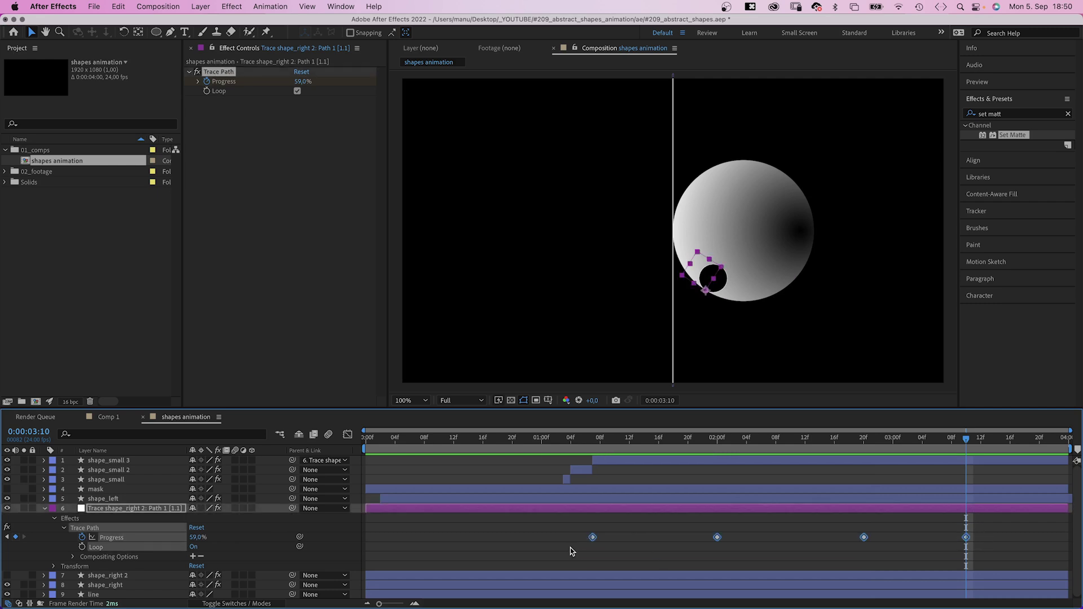
pyautogui.click(346, 438)
pyautogui.press('F9')
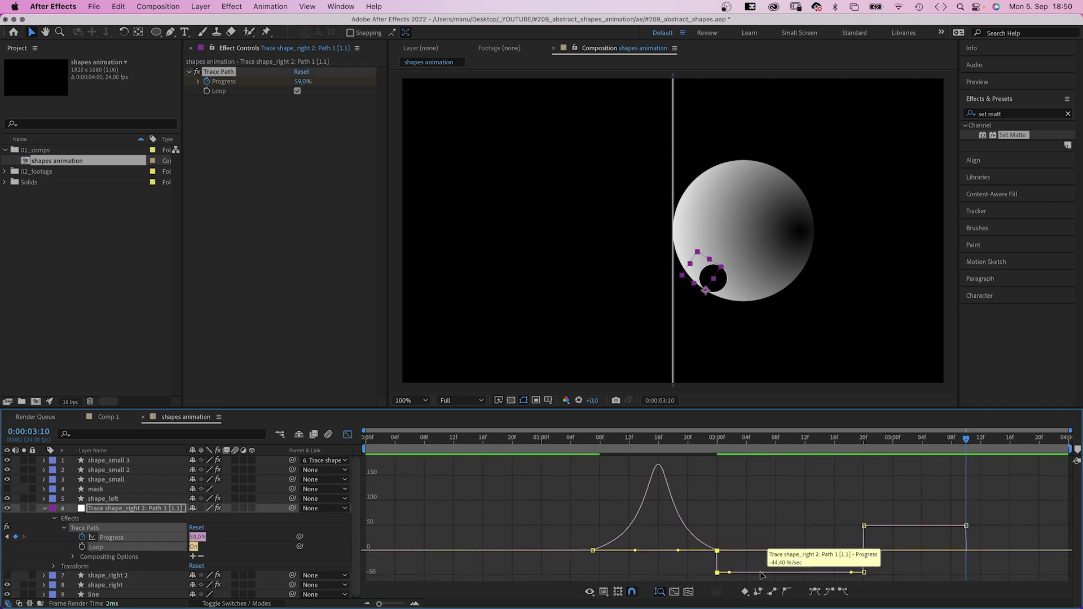
pyautogui.click(864, 572)
pyautogui.press('F9')
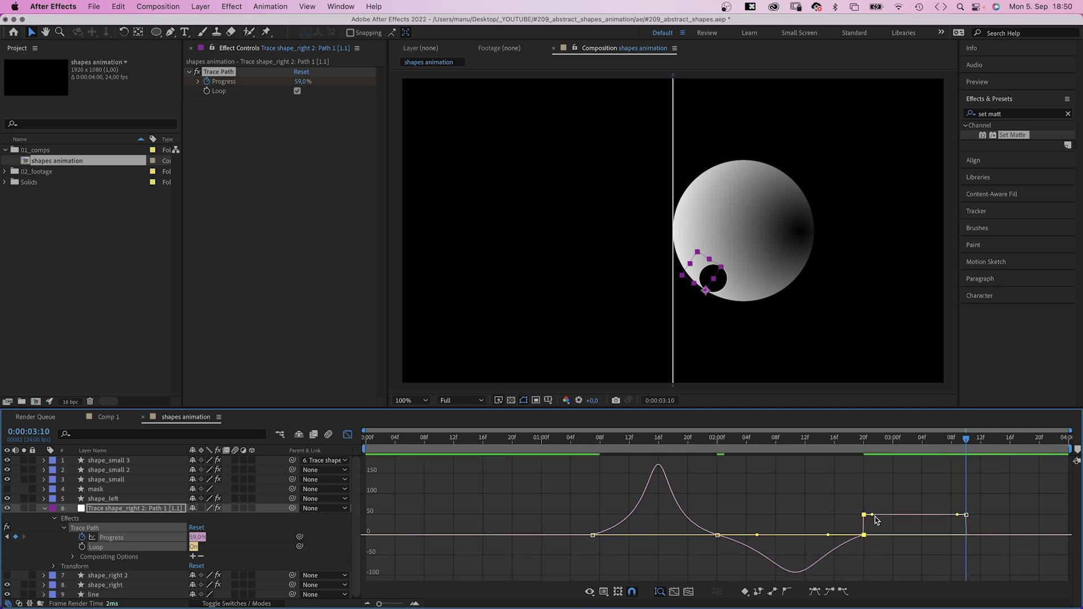
pyautogui.click(966, 514)
pyautogui.press('F9')
# - Stop the preview at 0:00:01:05, leave the graph editor and select shape_small 3
pyautogui.click(585, 442)
pyautogui.click(574, 441)
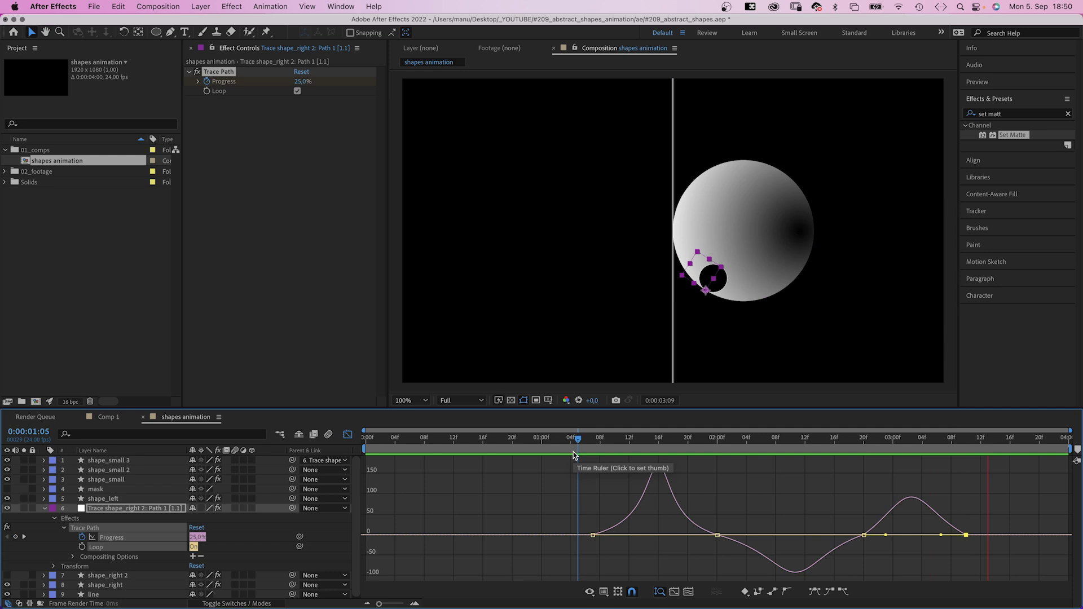
pyautogui.press('space')
pyautogui.hotkey('shift', 'F3')
pyautogui.click(131, 460)
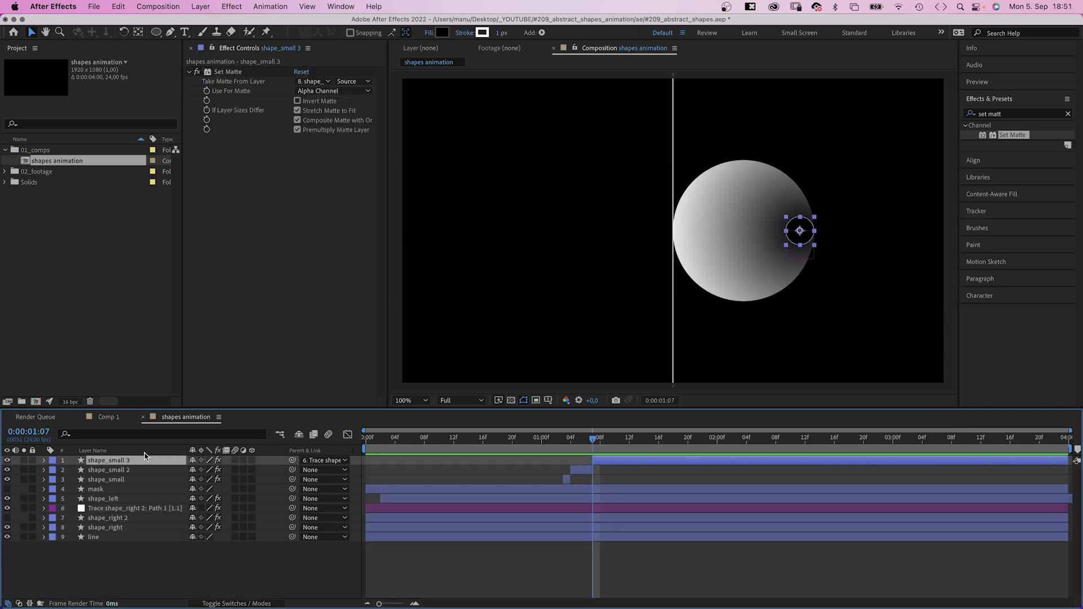
# - Review the traced motion, then split shape_right at the current time into shape_right 3
pyautogui.press('p')
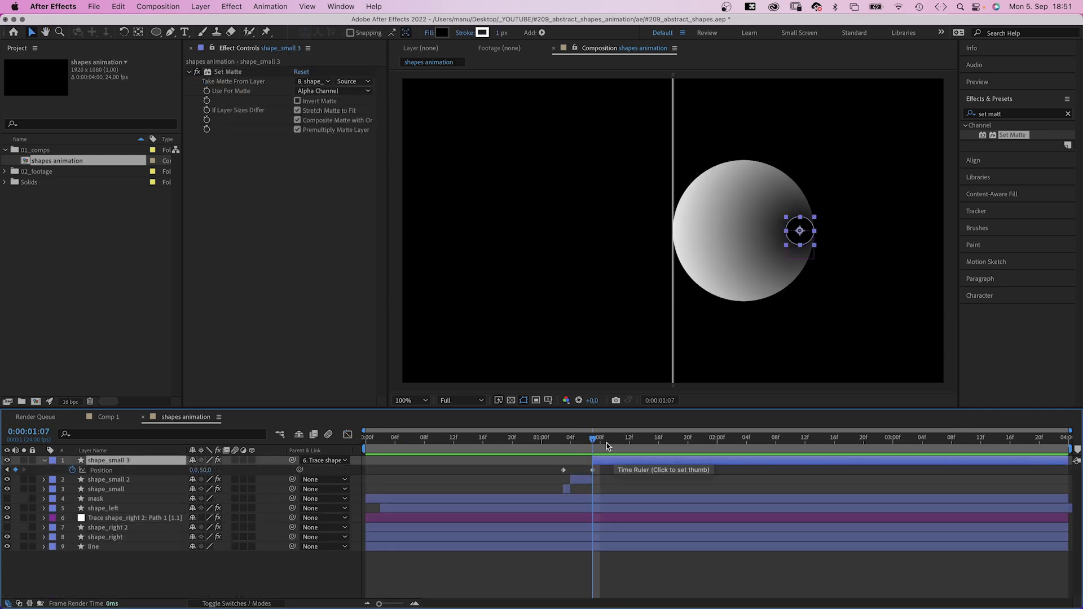
pyautogui.moveTo(609, 445)
pyautogui.mouseDown()
pyautogui.moveTo(629, 446)
pyautogui.moveTo(596, 446)
pyautogui.mouseUp()
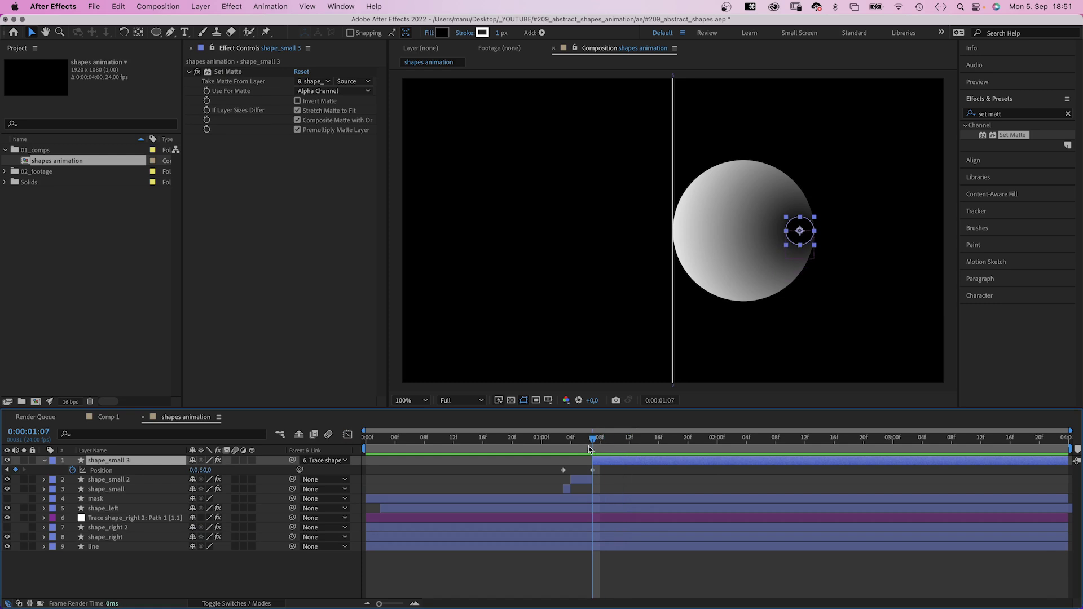
pyautogui.click(110, 519)
pyautogui.press('p')
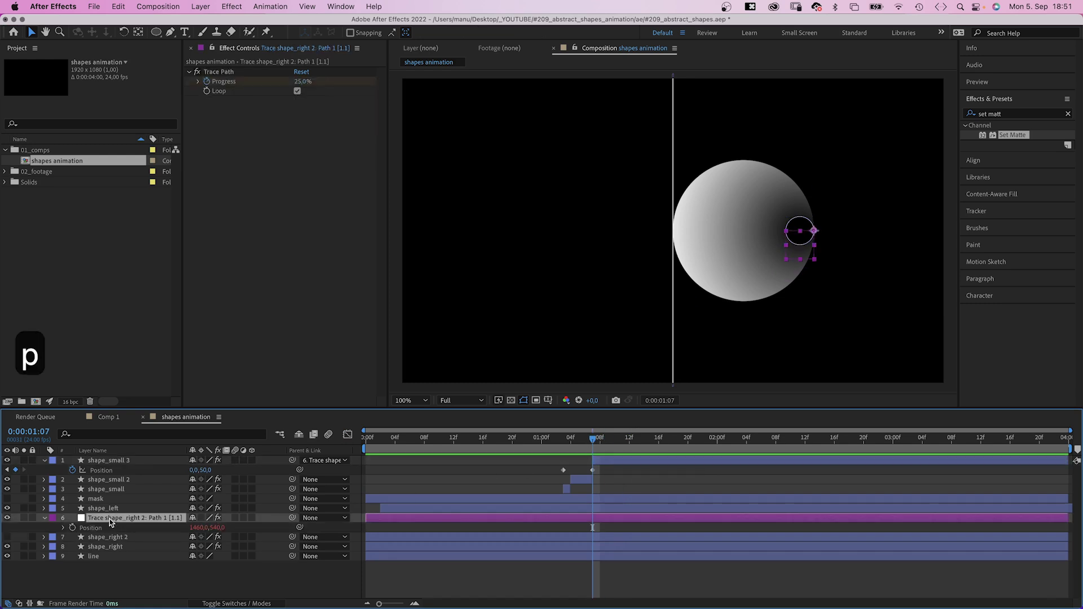
pyautogui.click(112, 548)
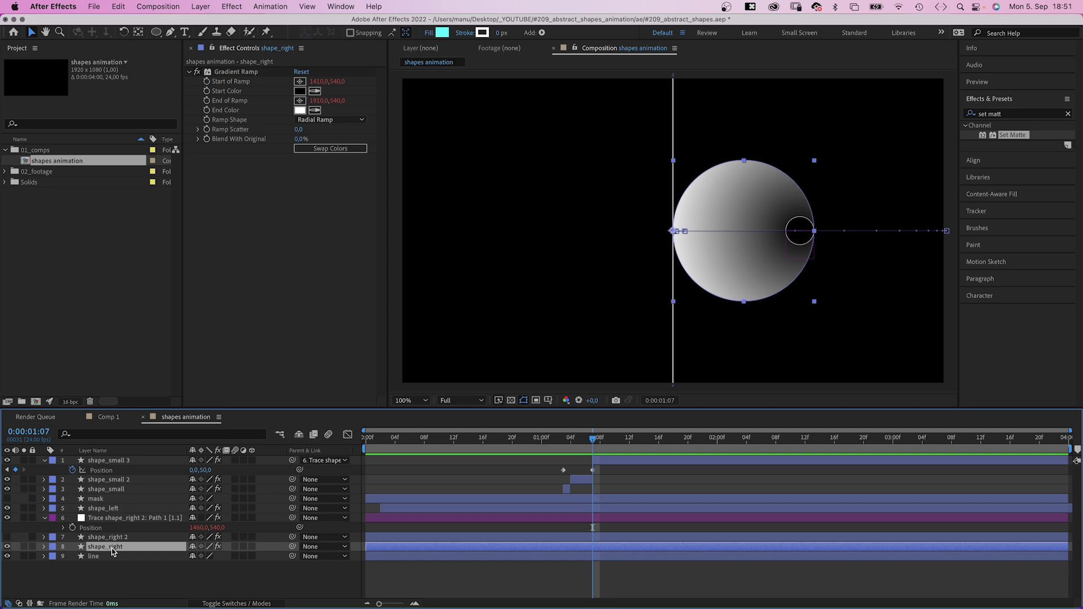
pyautogui.press('super+shift+d')
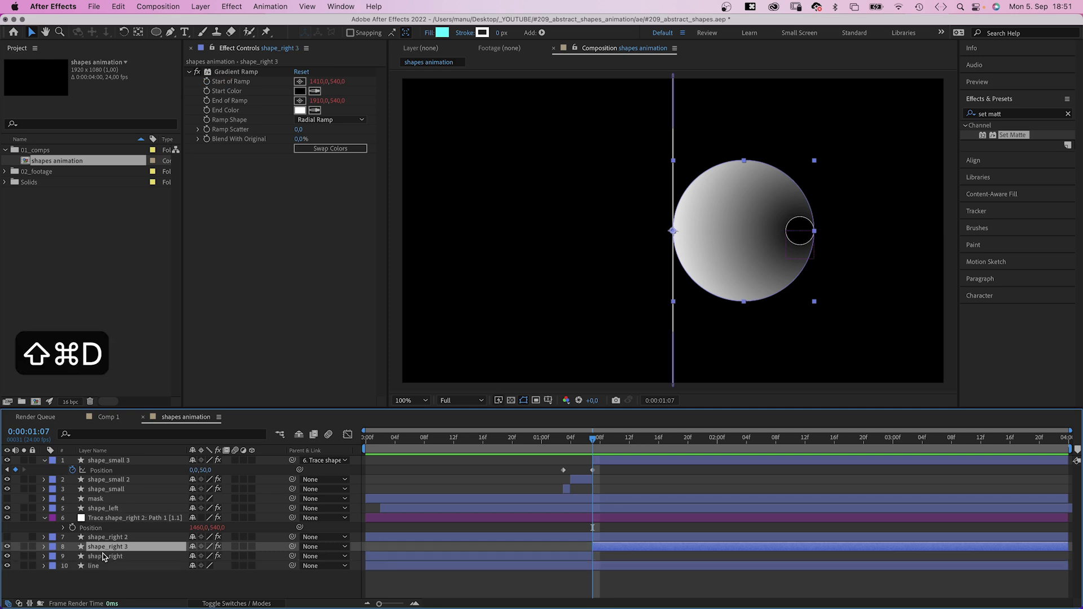
# - Link shape_right 3's Gradient Ramp Start of Ramp to the Trace layer's Position, offset -50
pyautogui.click(44, 547)
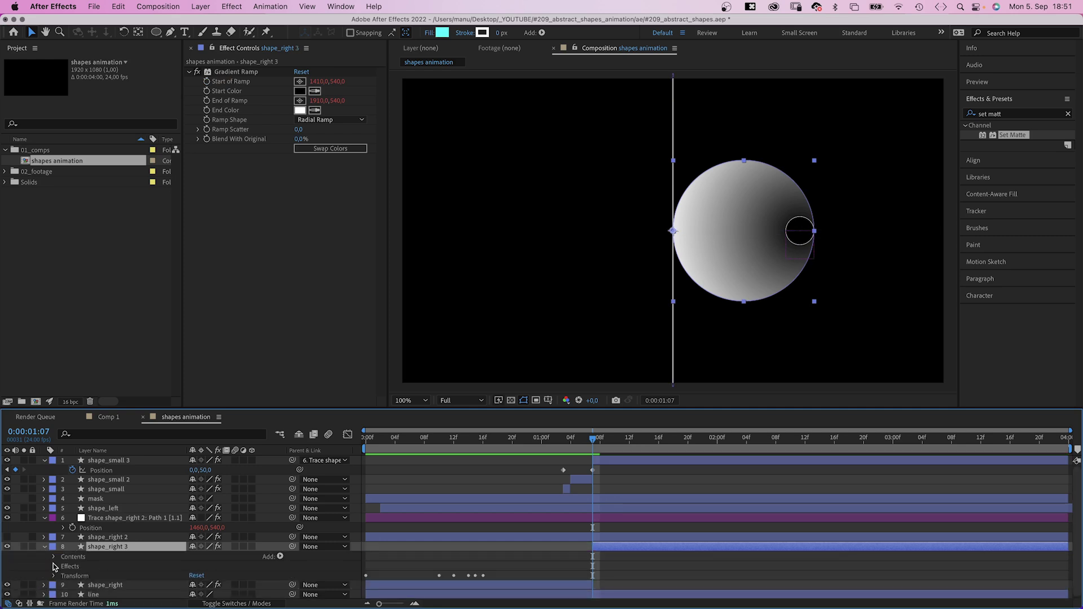
pyautogui.click(54, 566)
pyautogui.scroll(-2, 65, 584)
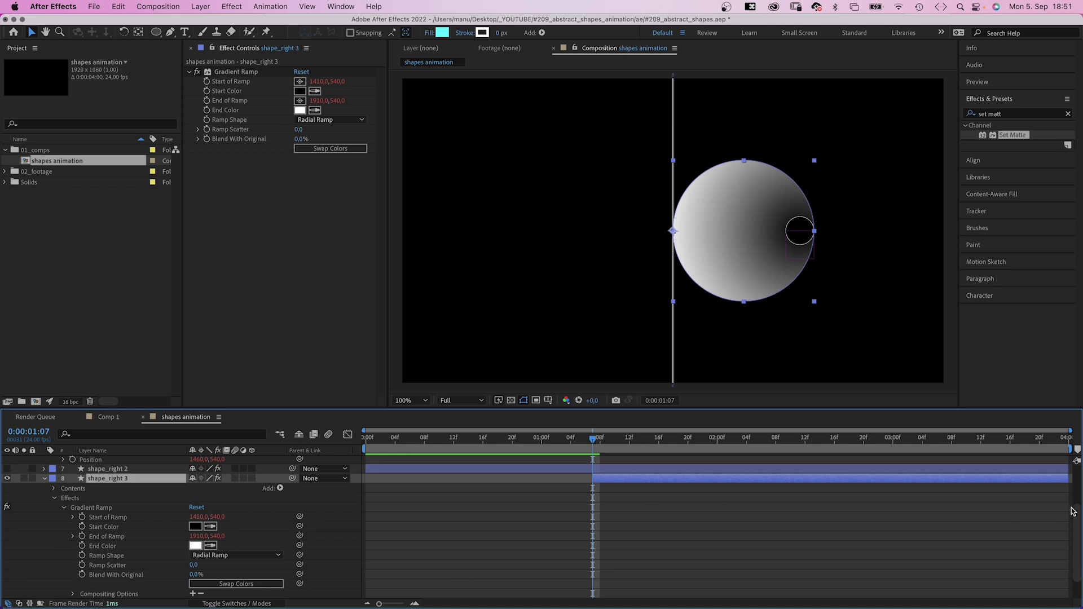
pyautogui.scroll(1, 941, 512)
pyautogui.moveTo(299, 533)
pyautogui.mouseDown()
pyautogui.moveTo(84, 484)
pyautogui.moveTo(106, 480)
pyautogui.mouseUp()
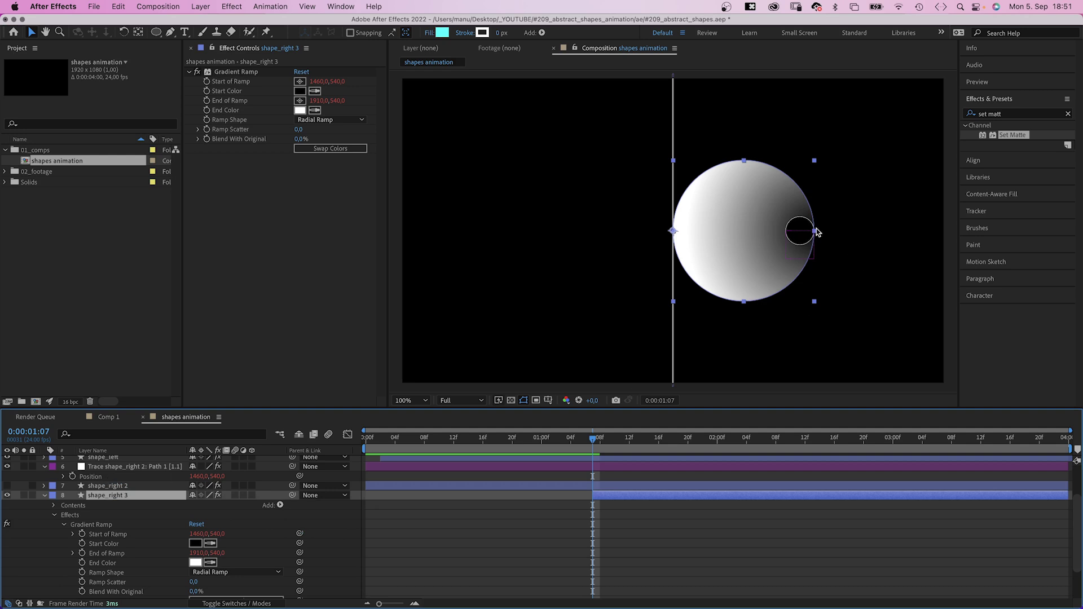
pyautogui.click(72, 535)
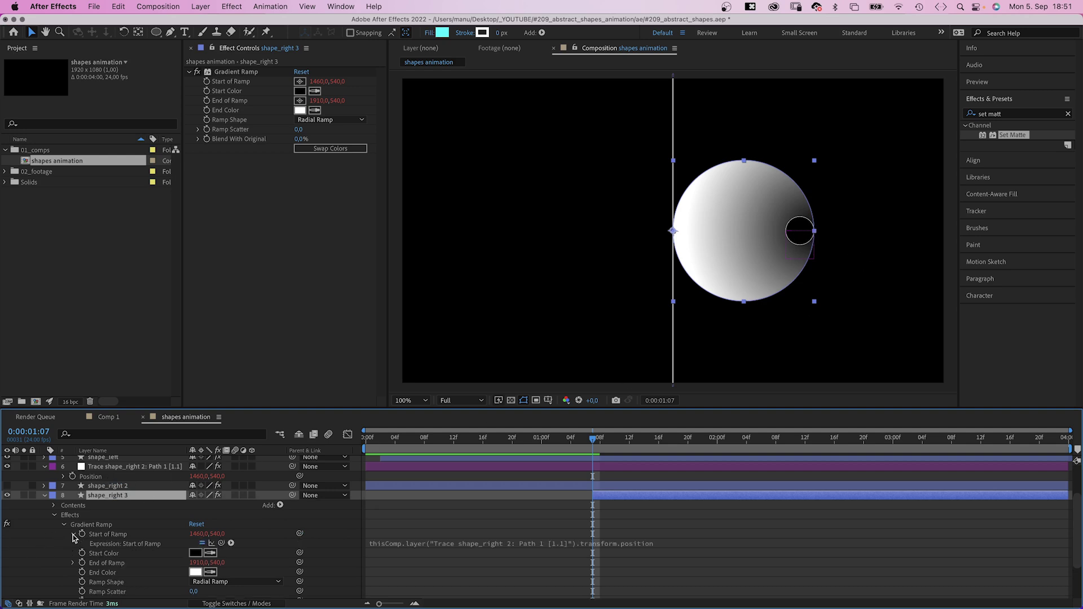
pyautogui.click(609, 545)
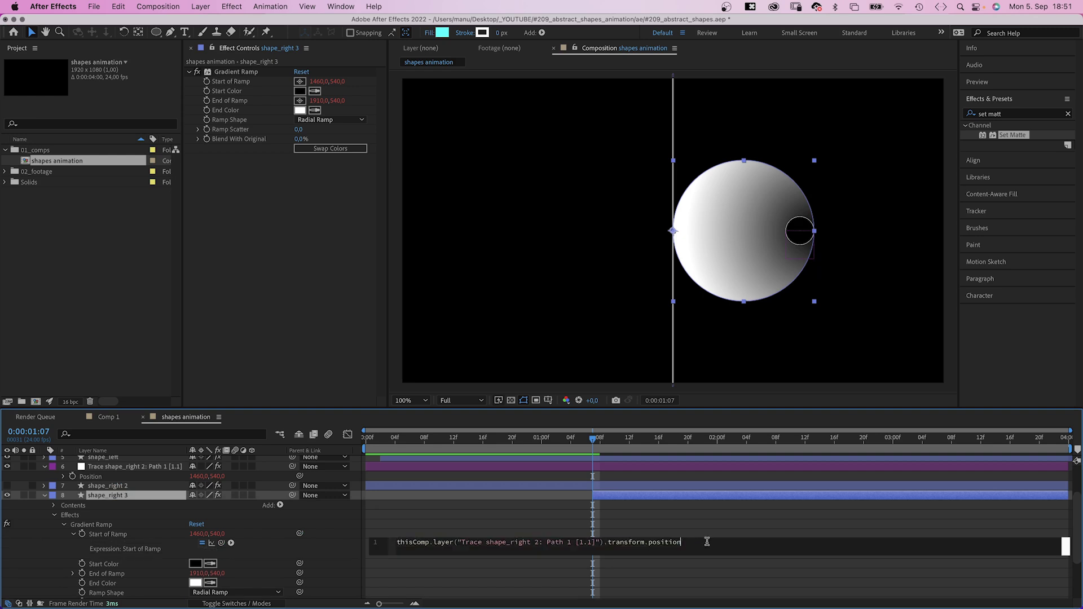
pyautogui.write('-50')
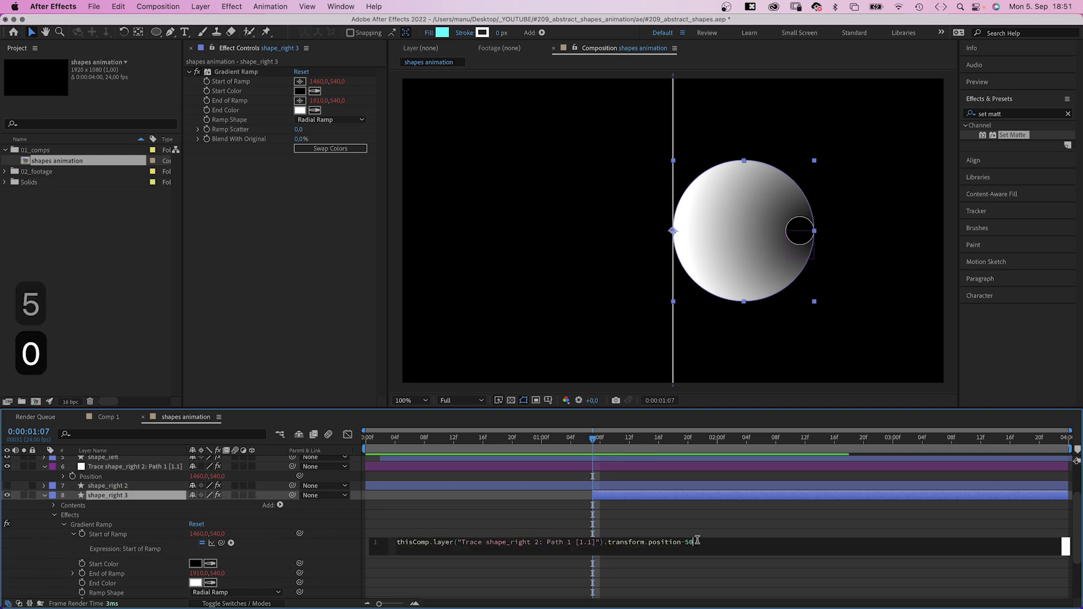
pyautogui.press('KP_Enter')
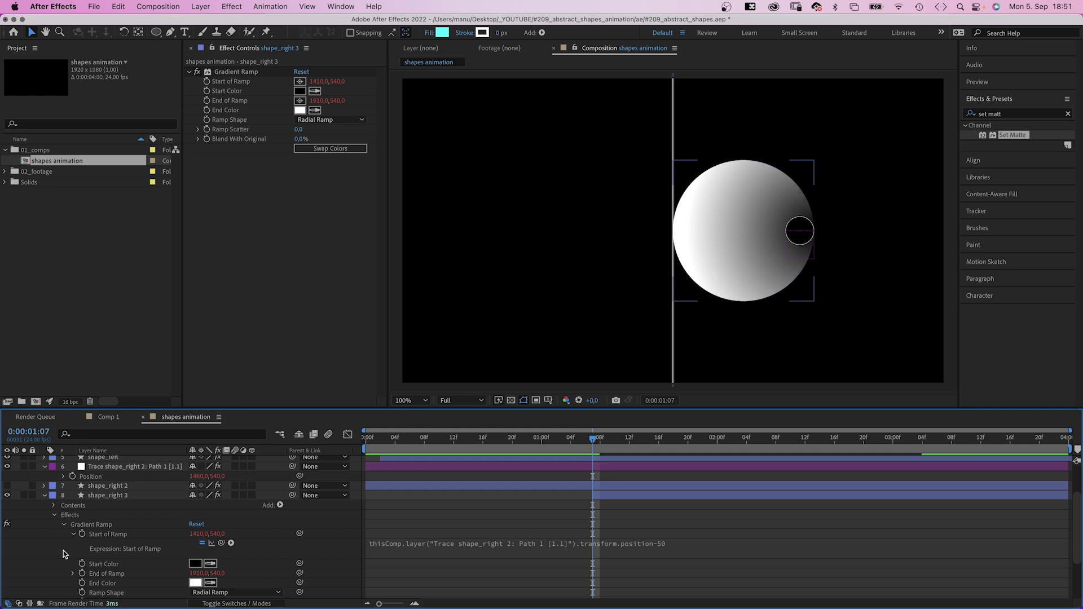
pyautogui.click(74, 534)
# - Link End of Ramp to the Trace layer's Position with a +500 offset and preview
pyautogui.click(73, 553)
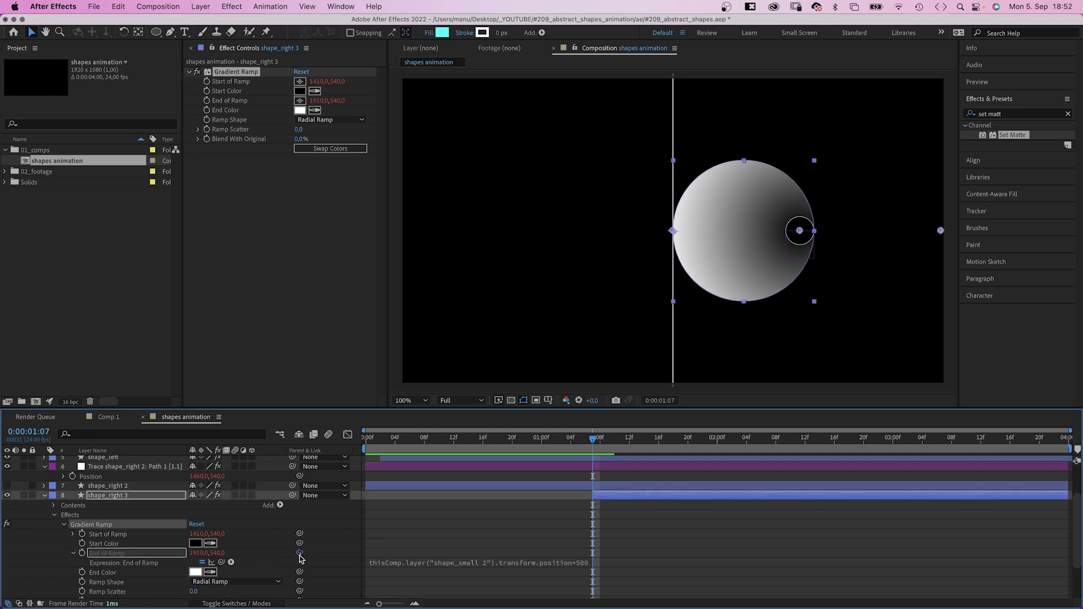
pyautogui.moveTo(299, 553); pyautogui.dragTo(90, 478)
pyautogui.write('+500')
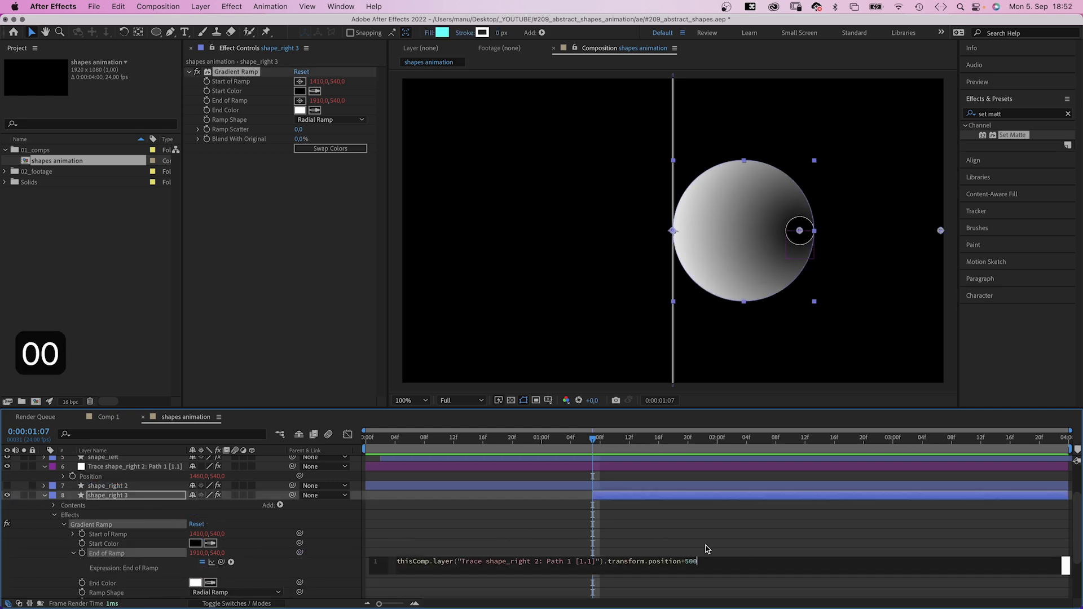
pyautogui.press('KP_Enter')
pyautogui.click(44, 495)
pyautogui.press('space')
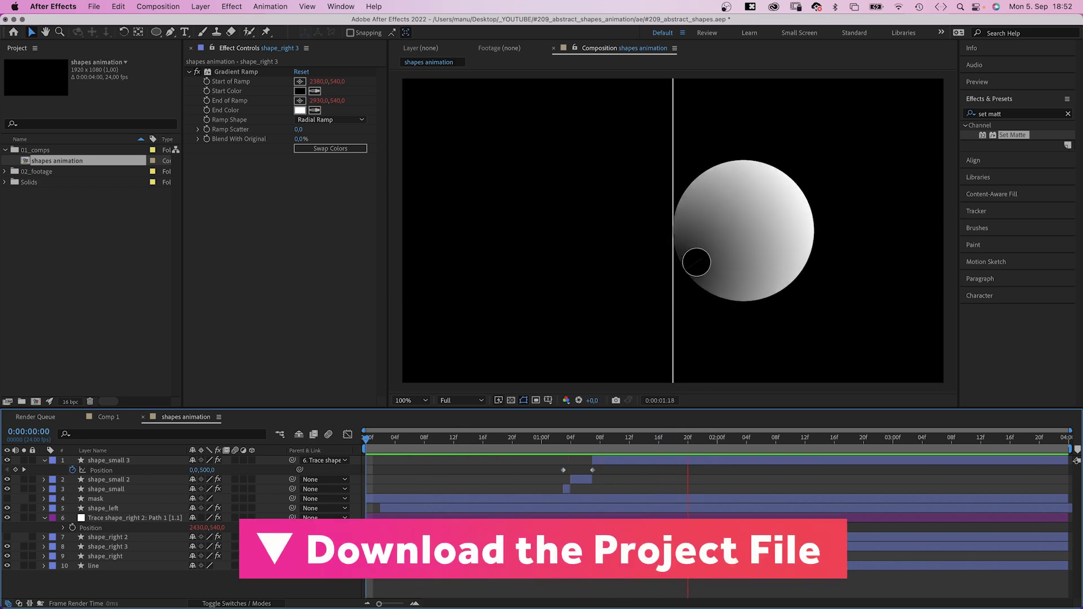
# - Keyframe shape_right 3 dropping from 2:20 to Y 1328 at 3:08, accelerating sharply into the exit
pyautogui.press('space')
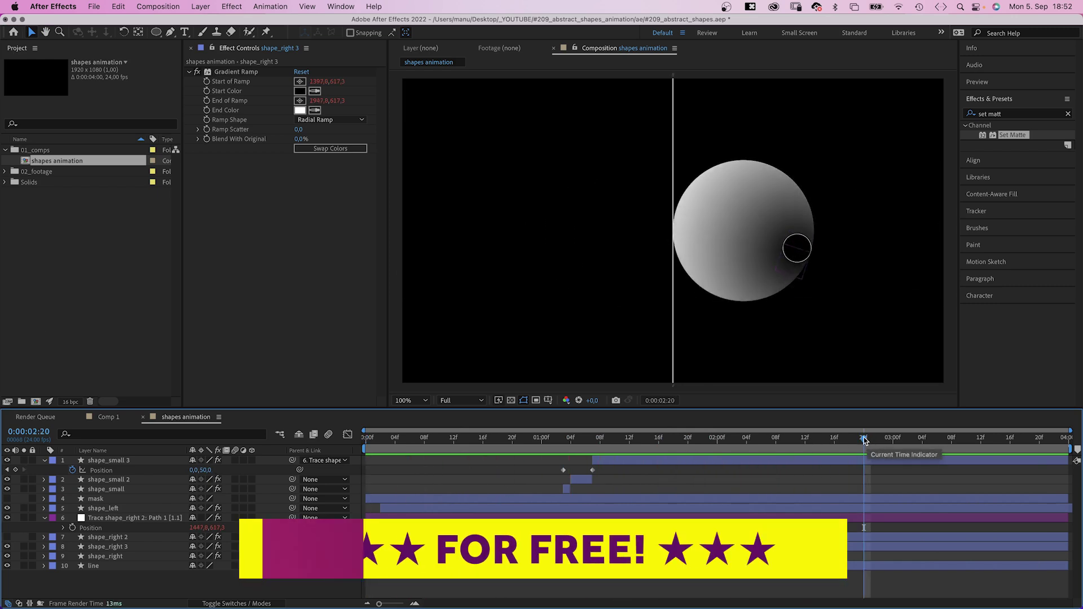
pyautogui.click(104, 462)
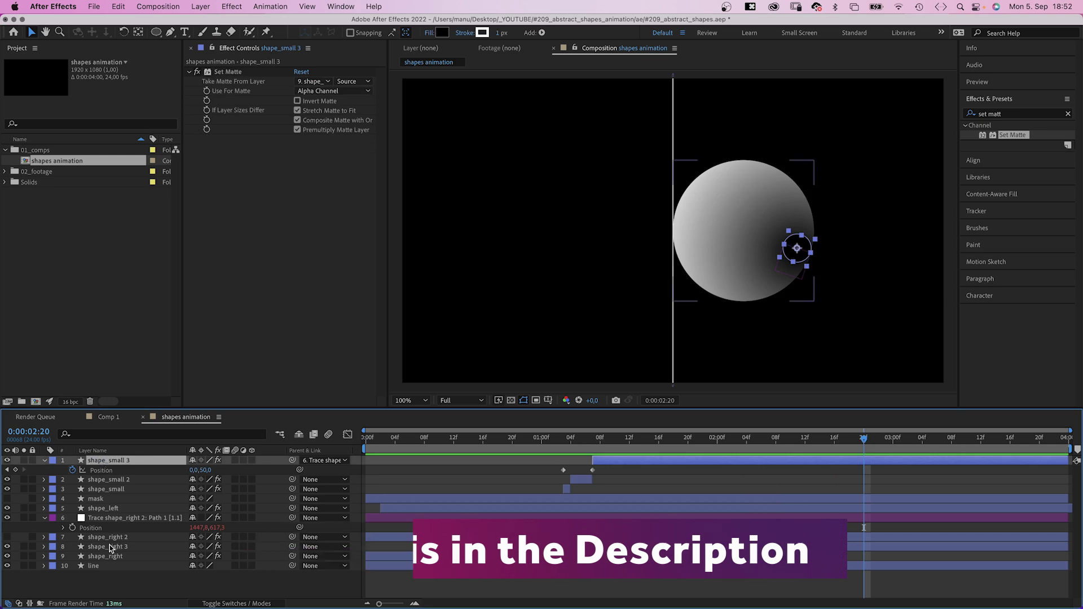
pyautogui.click(66, 547)
pyautogui.press('p')
pyautogui.click(15, 556)
pyautogui.click(951, 439)
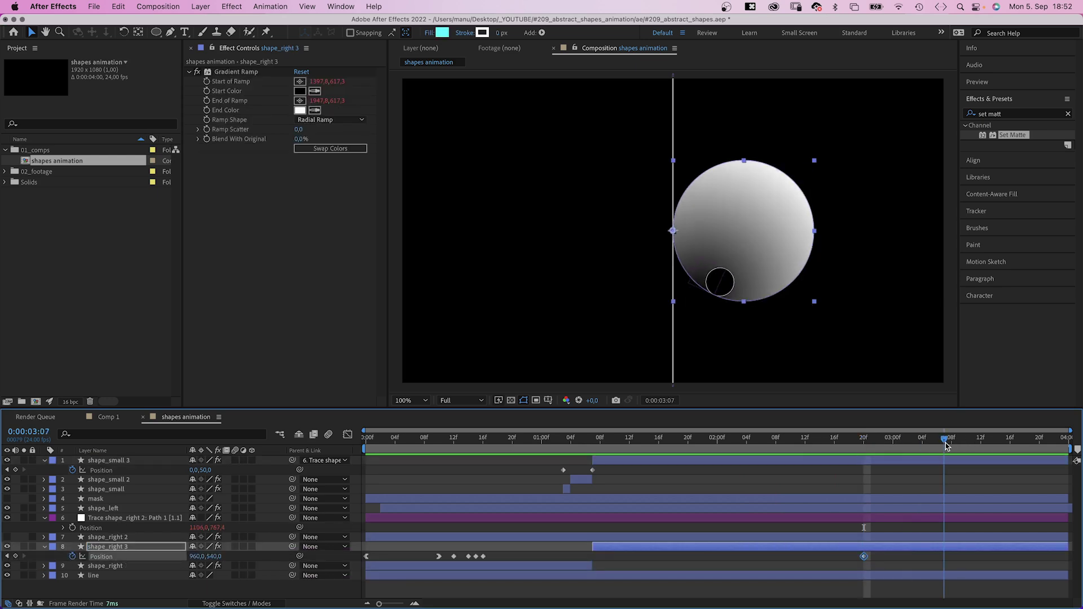
pyautogui.moveTo(220, 557); pyautogui.dragTo(265, 557)
pyautogui.click(348, 435)
pyautogui.moveTo(880, 573); pyautogui.dragTo(907, 573)
pyautogui.hotkey('shift', 'F3')
# - Set shape_small 3's matte source to shape_right 3 and play back the animation
pyautogui.moveTo(860, 440); pyautogui.dragTo(937, 445)
pyautogui.click(903, 461)
pyautogui.click(313, 81)
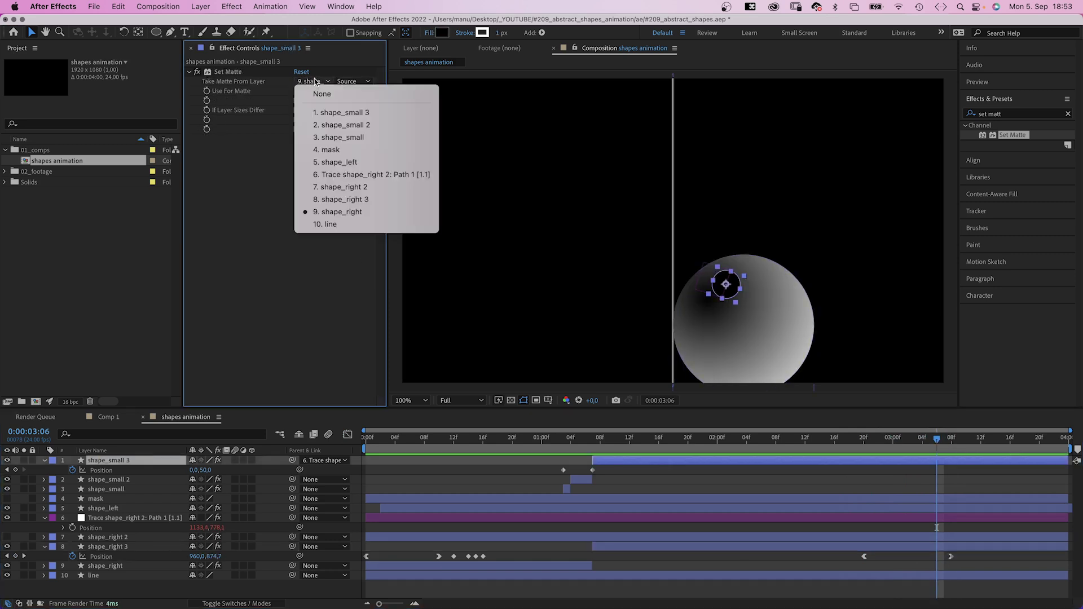
pyautogui.click(336, 199)
pyautogui.click(952, 448)
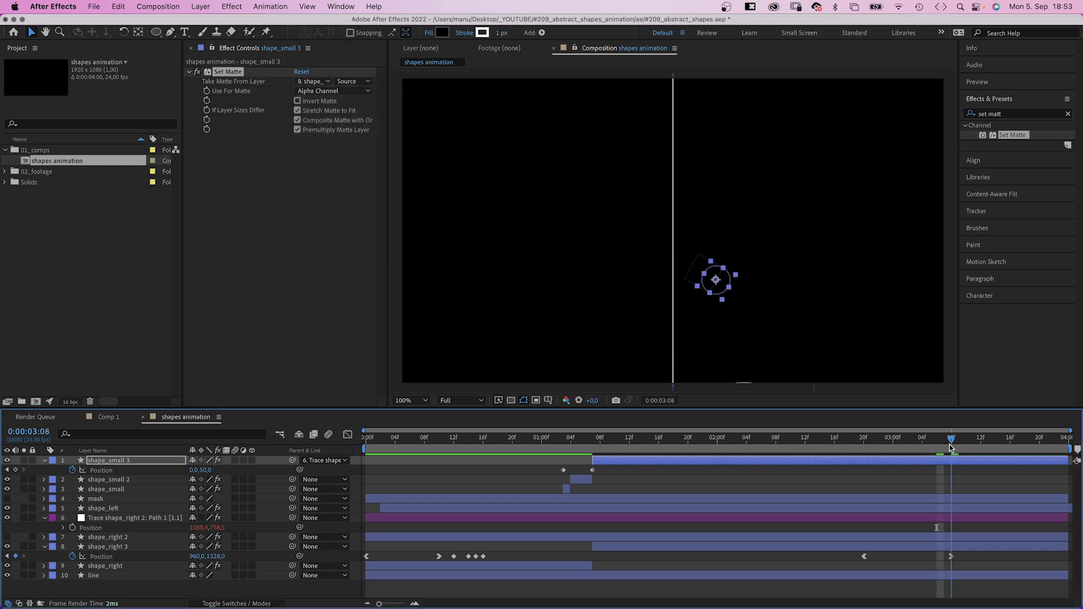
pyautogui.click(897, 527)
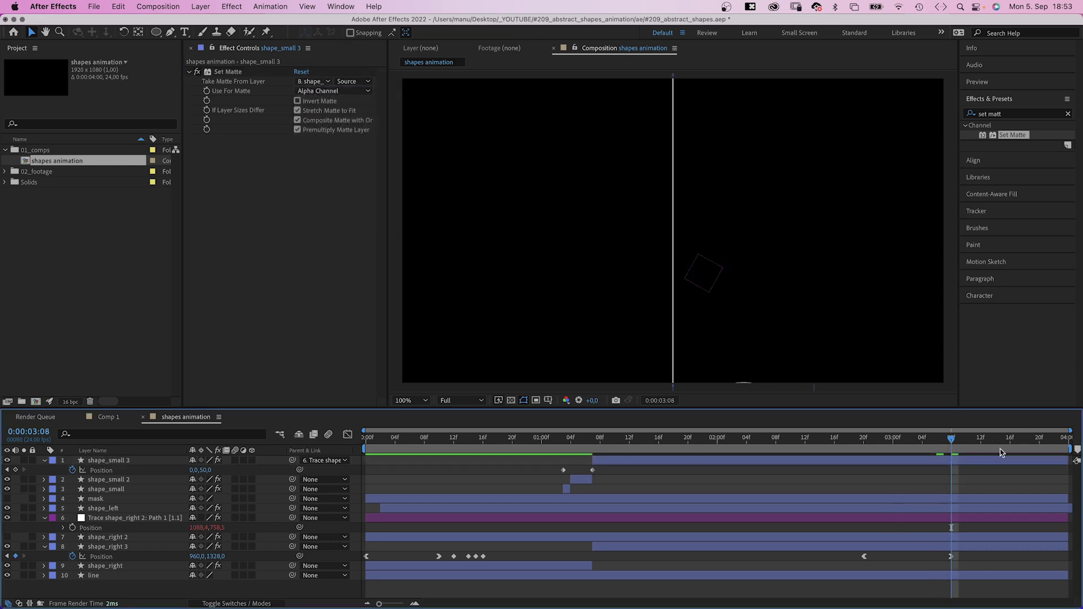
pyautogui.press('space')
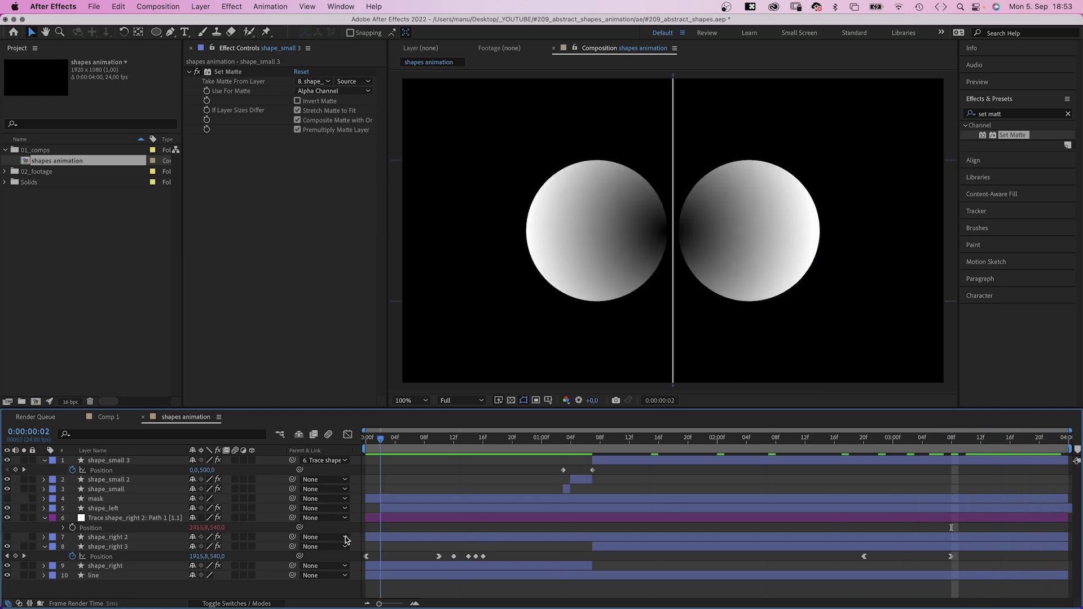